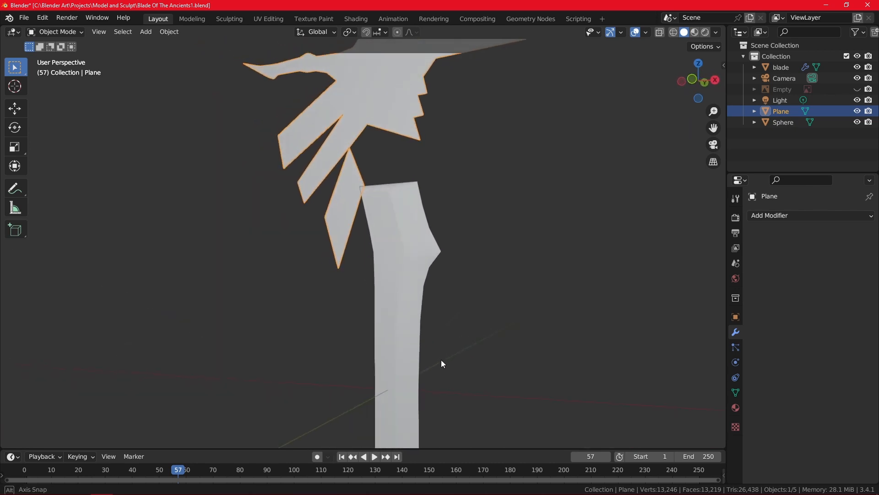
- Unhide the Empty reference image so the sword artwork shows behind the guard and blade meshes
middle_drag(495, 320, 500, 316)
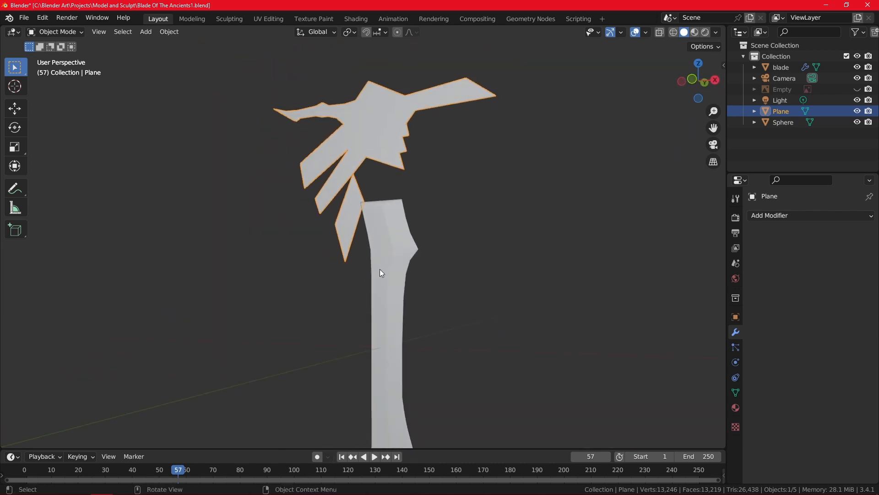
middle_drag(421, 272, 428, 248)
scroll(418, 153, up, 2)
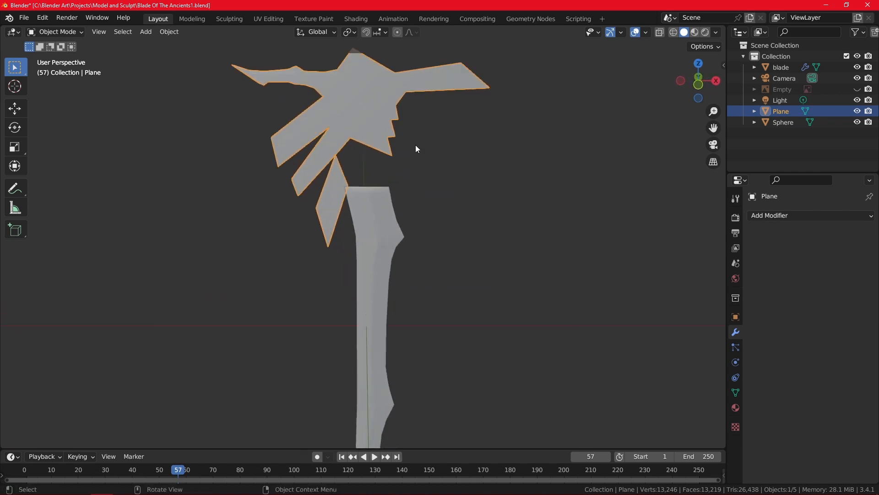
click(862, 90)
middle_drag(504, 204, 402, 155)
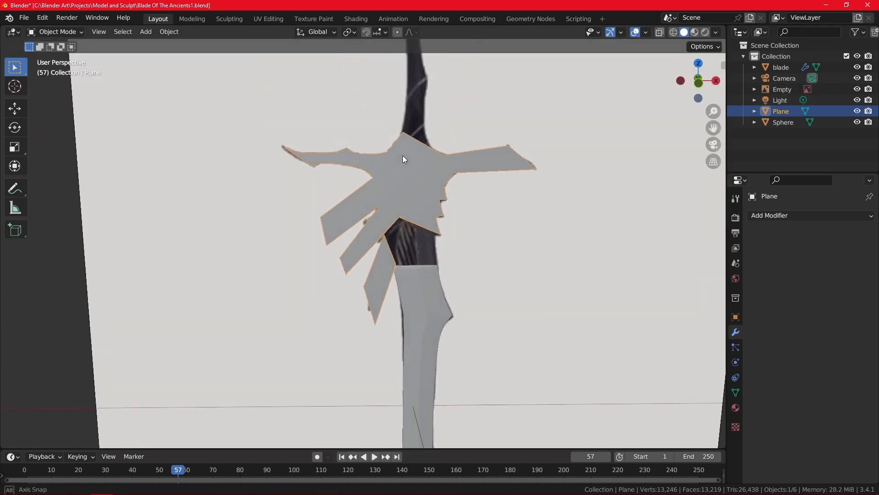
- Enter Edit Mode on the Plane guard mesh and turn on X-ray to see the reference through it
key(Tab)
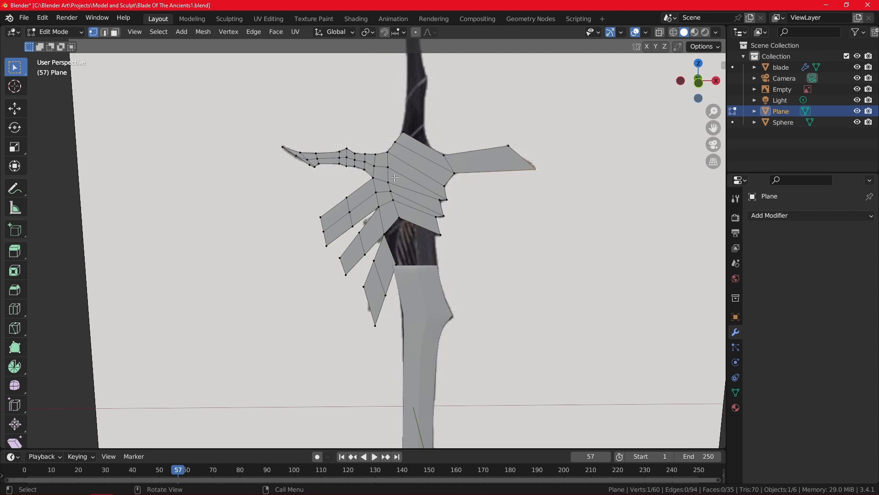
scroll(390, 179, down, 6)
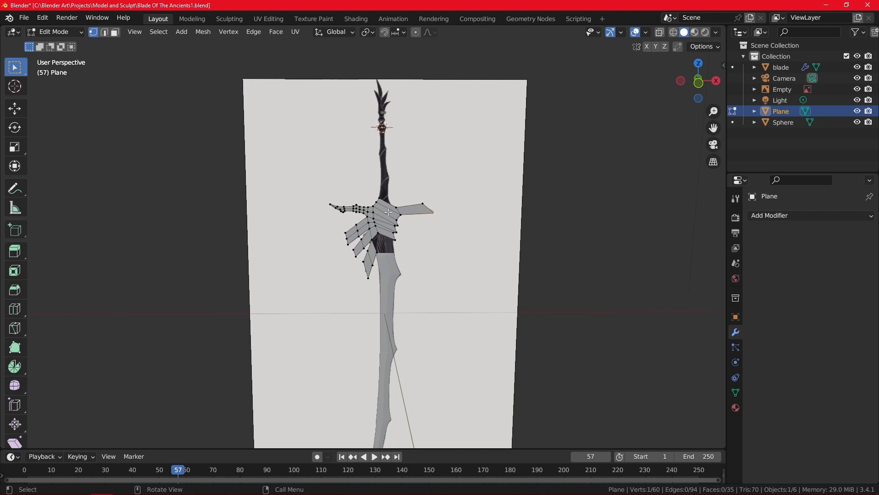
scroll(388, 212, up, 8)
scroll(389, 212, down, 2)
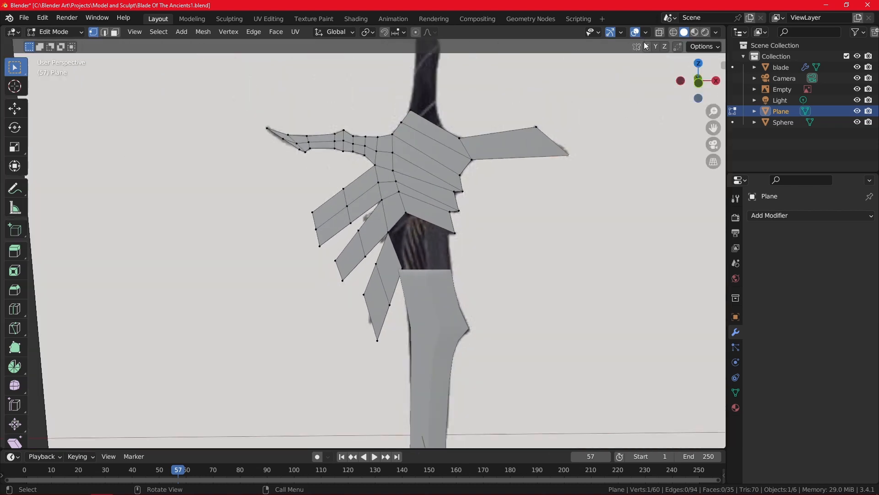
click(660, 32)
scroll(353, 231, up, 4)
scroll(353, 232, down, 4)
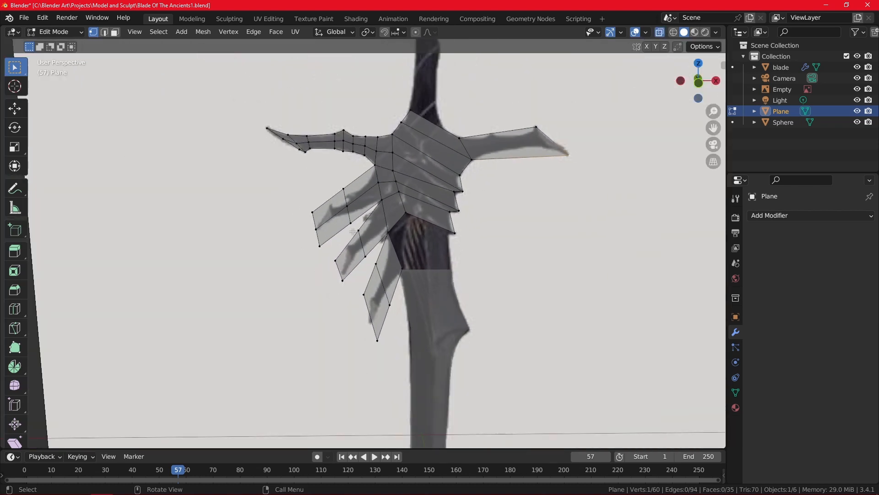
click(366, 231)
scroll(367, 231, up, 2)
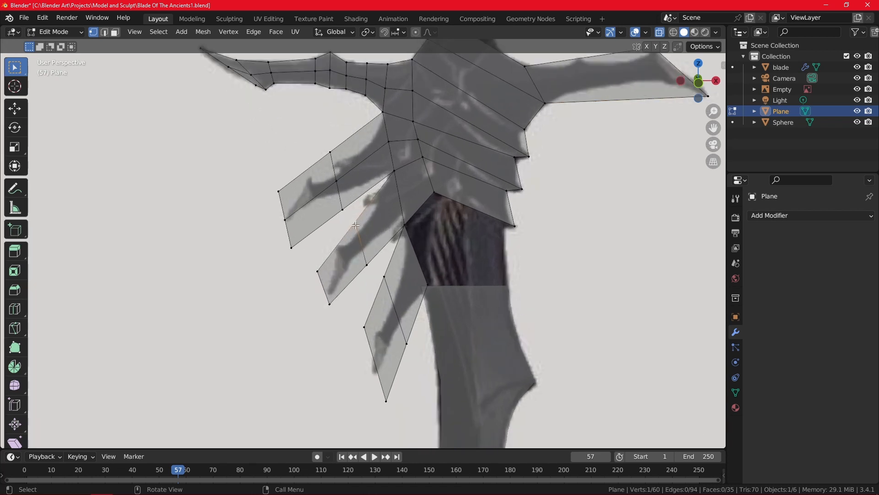
key(g)
click(359, 232)
click(369, 274)
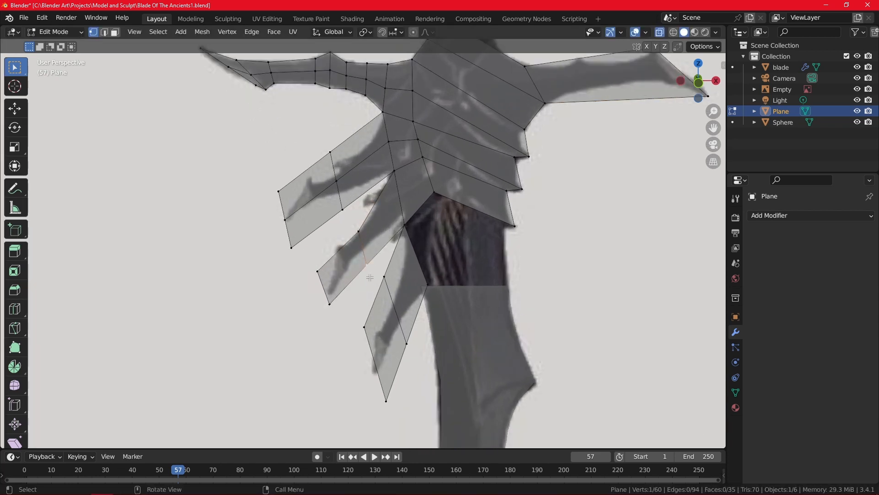
key(g)
click(367, 259)
key(KP_1)
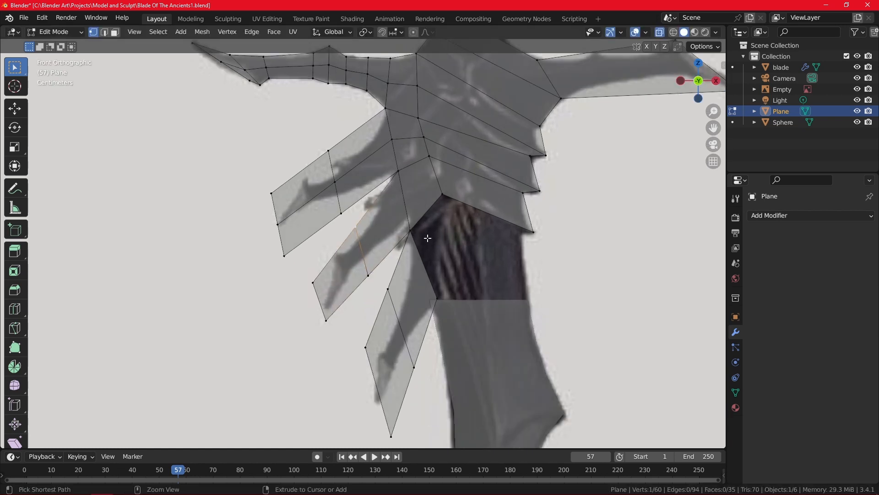
key(ctrl+z)
- Move the two vertices midway along the guard's middle claw onto the edges of the reference silhouette in front view
click(372, 275)
key(g)
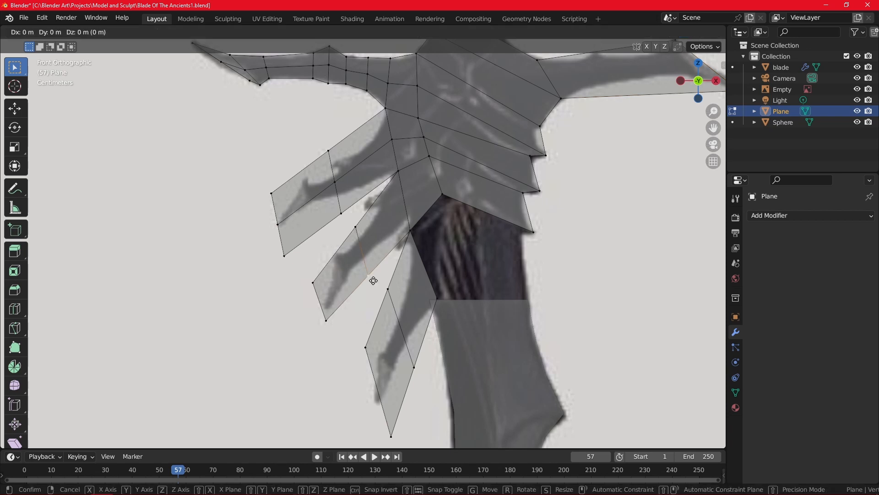
click(366, 265)
click(357, 228)
key(g)
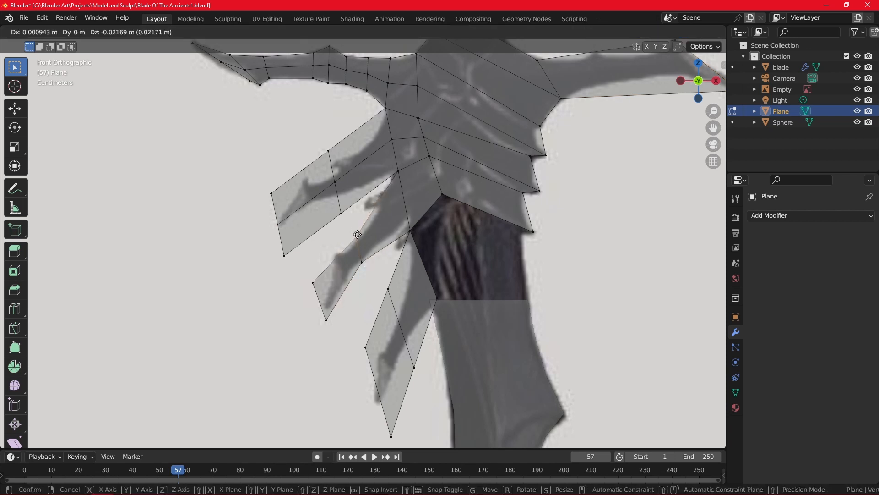
click(358, 240)
- Reposition the middle claw's two end vertices to taper it to a point matching the reference
click(314, 281)
key(g)
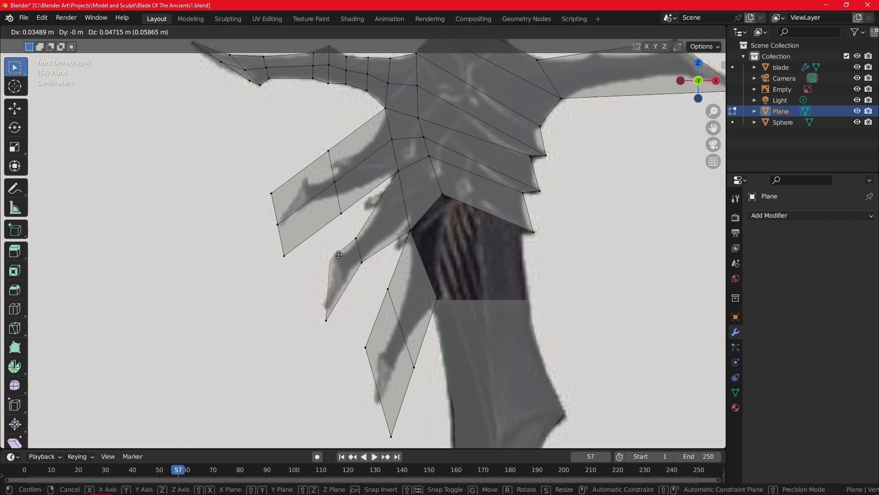
click(342, 258)
click(327, 321)
key(g)
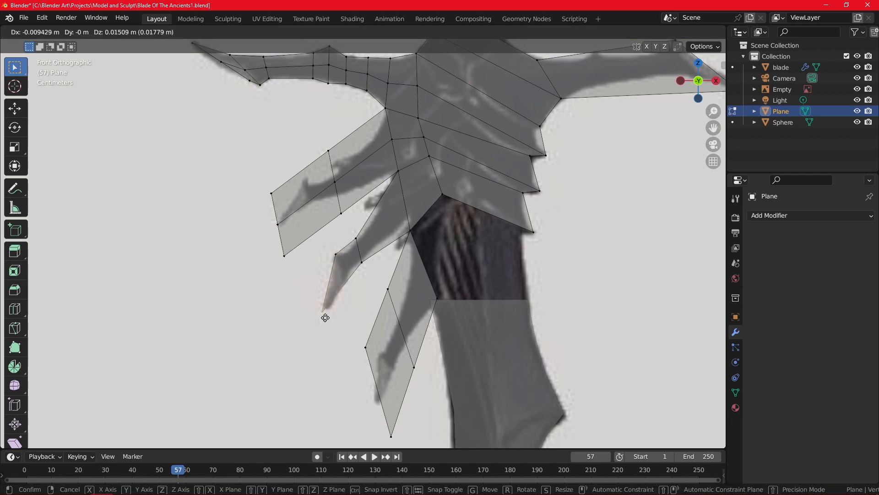
click(324, 313)
- Turn on the Screencast Keys display for the viewport
click(365, 347)
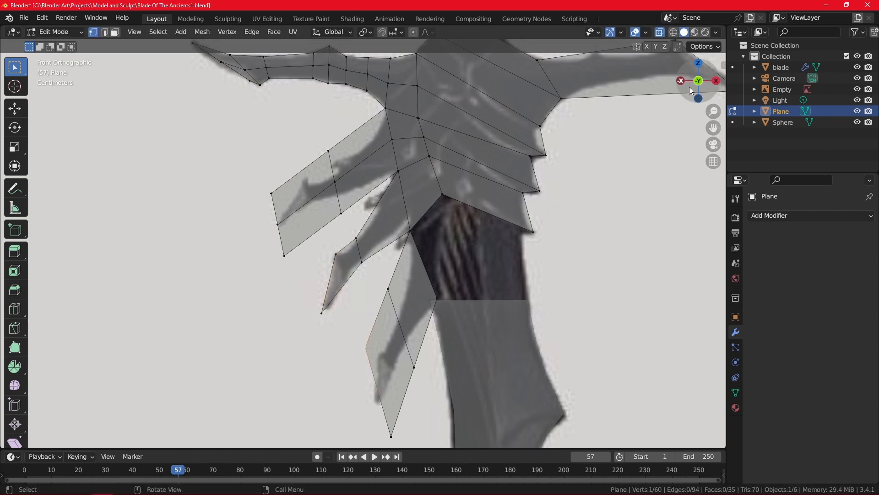
key(n)
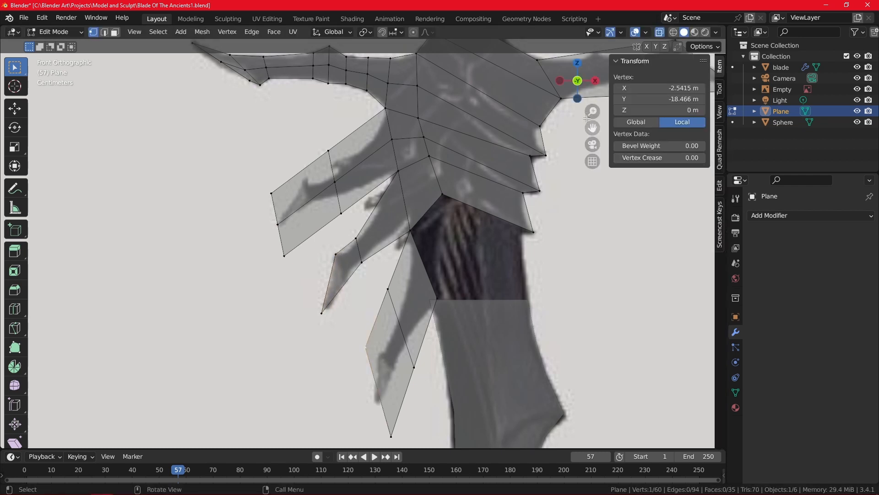
click(719, 202)
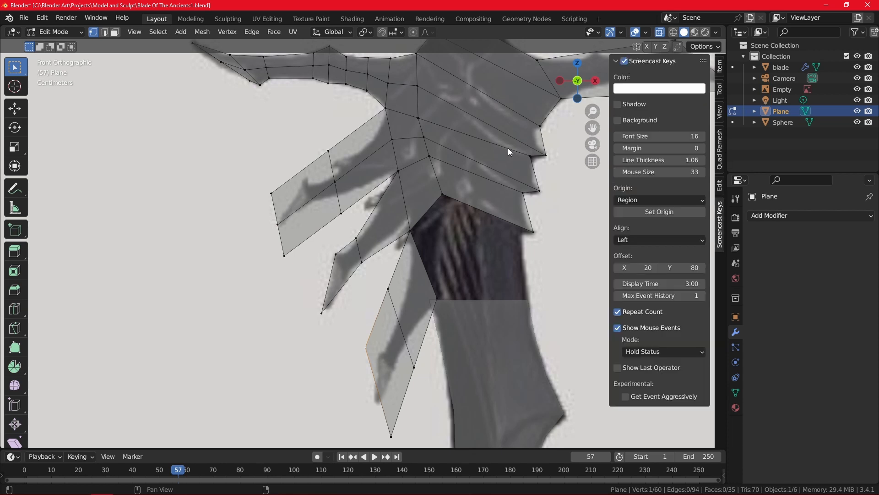
key(n)
- Move the lowest claw's tip vertex and its blade-side middle vertex onto the reference outline
click(391, 435)
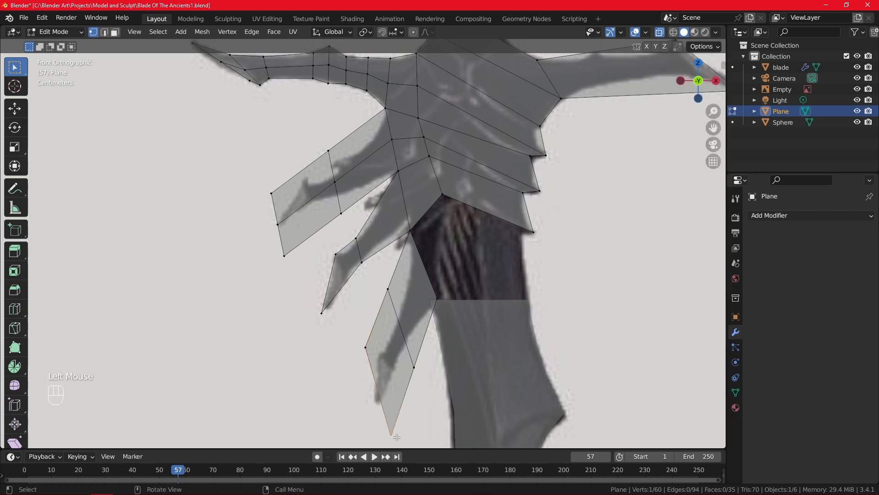
key(g)
click(380, 405)
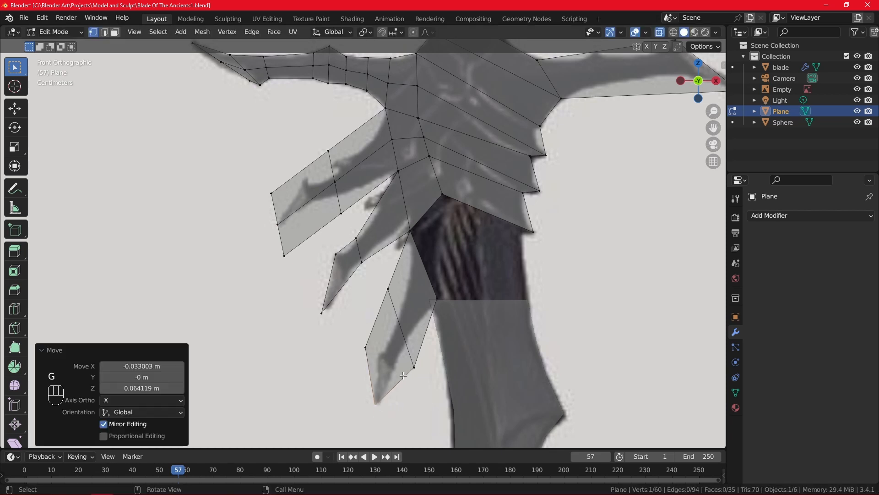
click(420, 360)
key(g)
click(408, 354)
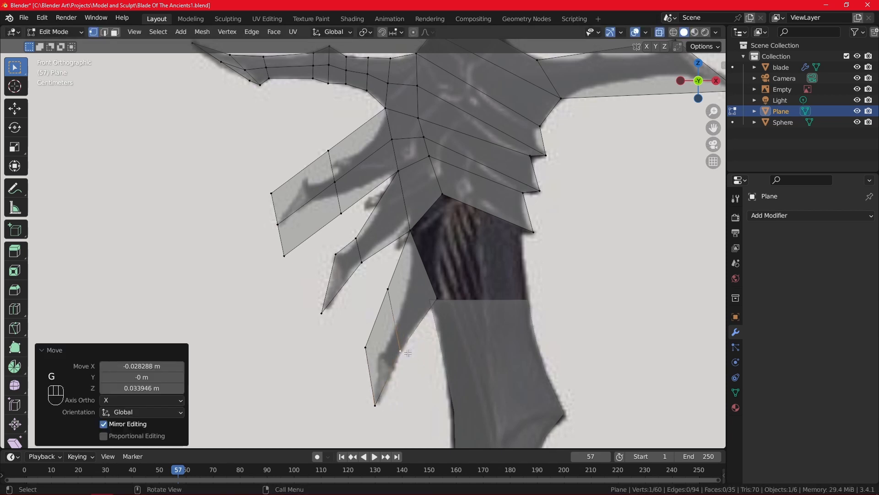
- Move the lowest claw's two outer-edge vertices inward to match the narrow shape in the reference
click(365, 348)
key(g)
click(382, 355)
click(388, 290)
key(g)
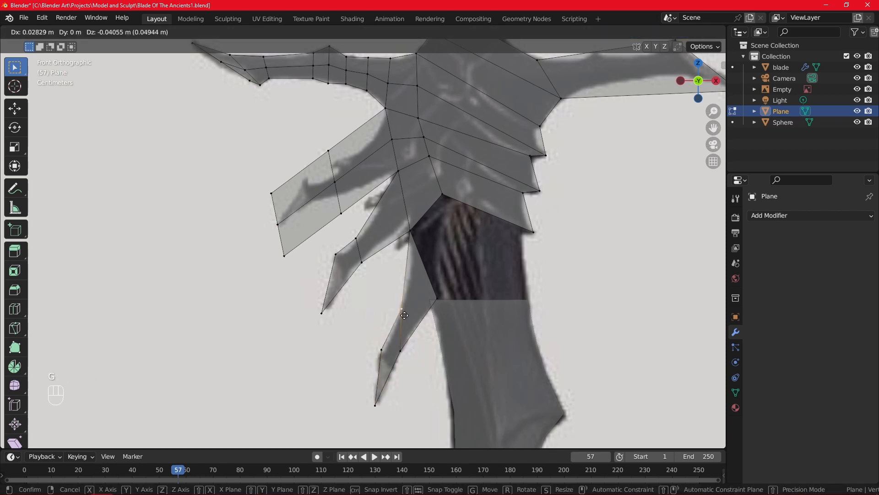
click(404, 311)
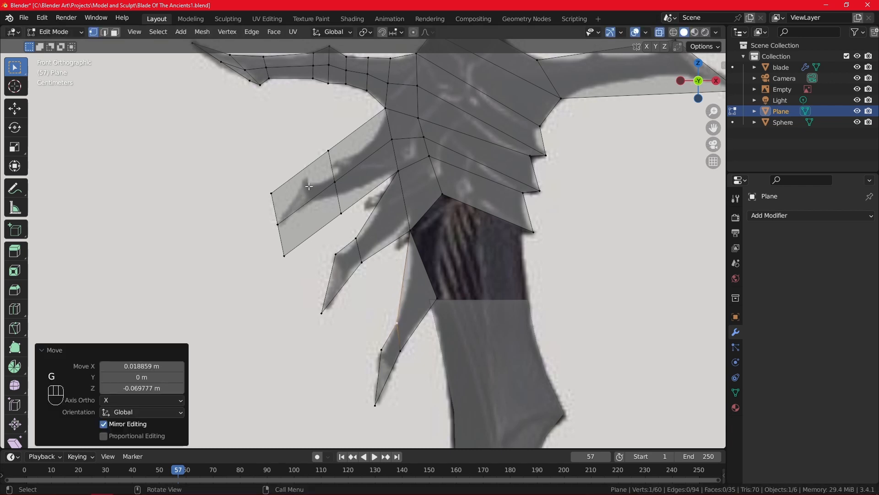
click(343, 214)
key(h)
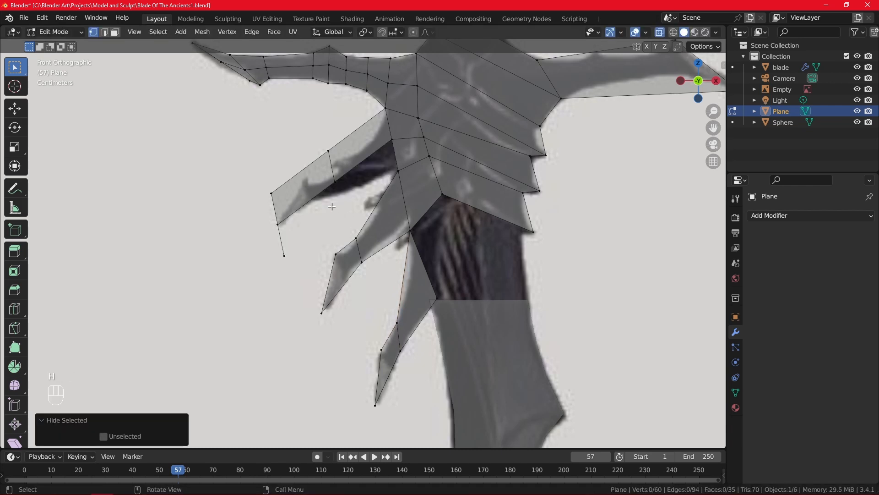
click(330, 148)
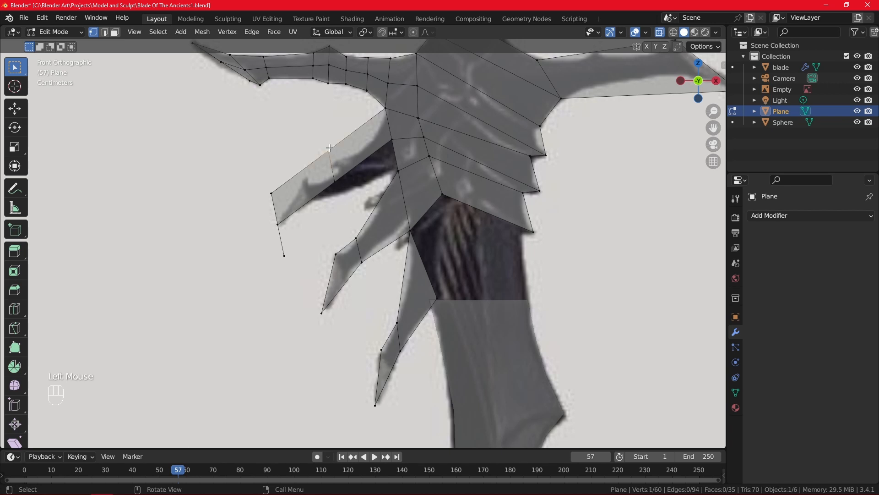
key(h)
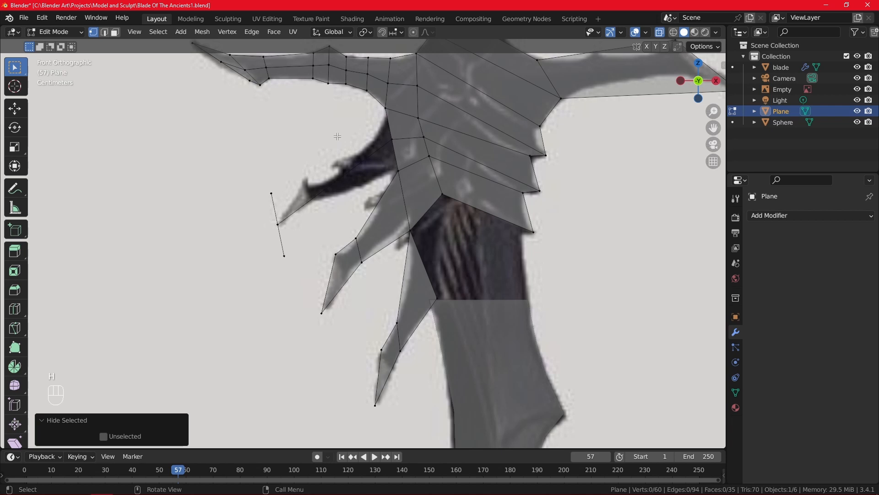
key(alt)
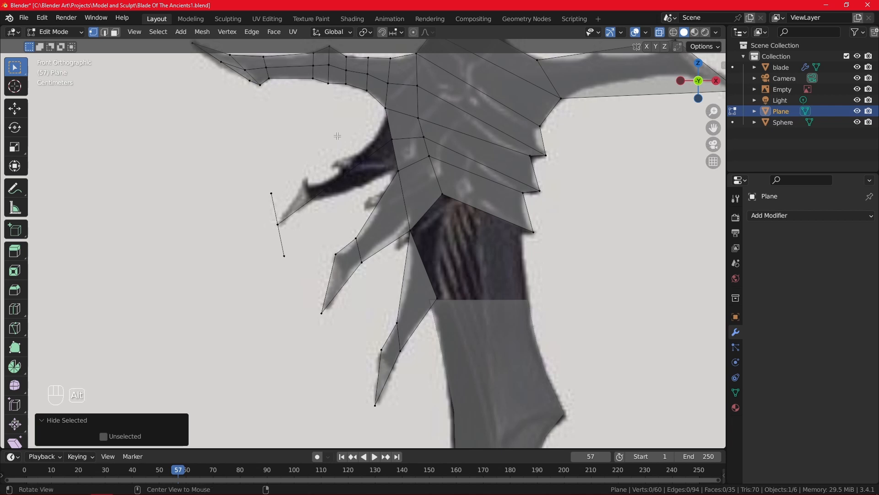
key(alt+h)
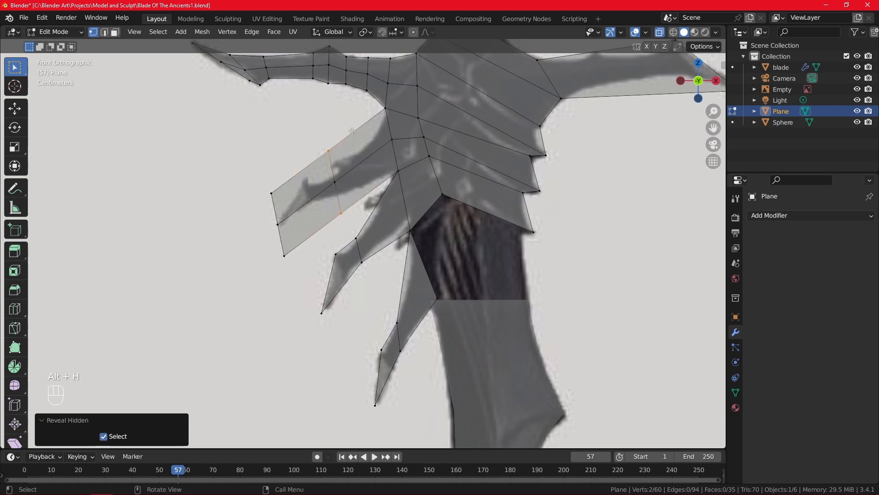
- Move the upper and lower vertices midway along the uppermost claw inward onto the reference silhouette
click(341, 212)
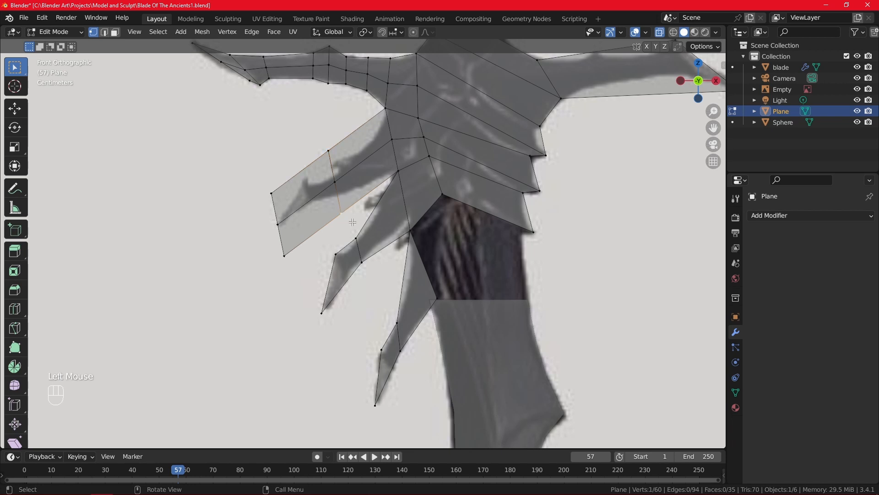
key(g)
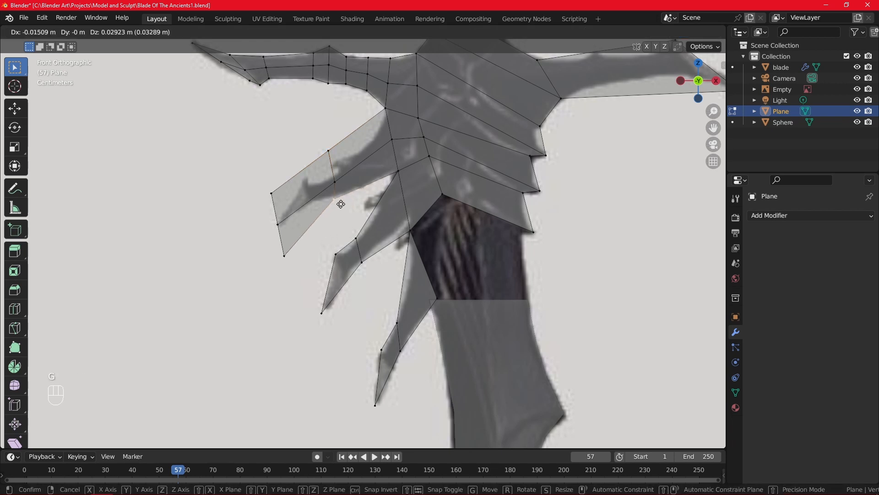
click(341, 205)
click(328, 148)
key(g)
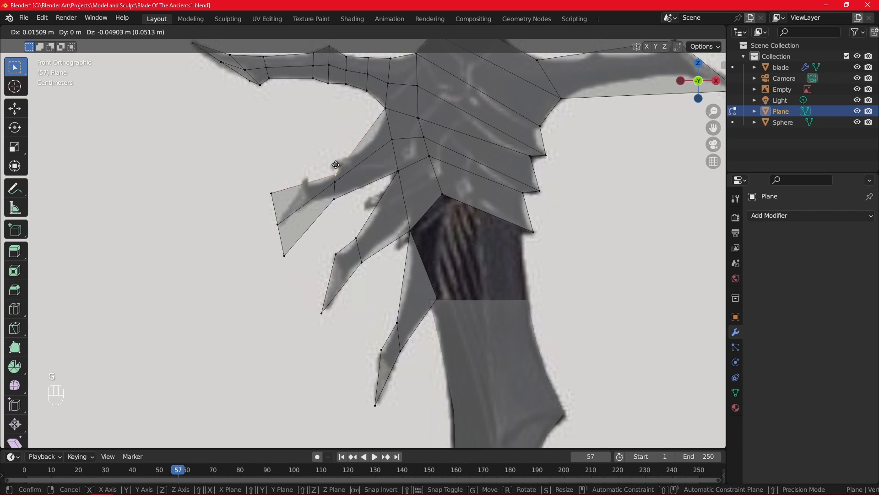
click(334, 180)
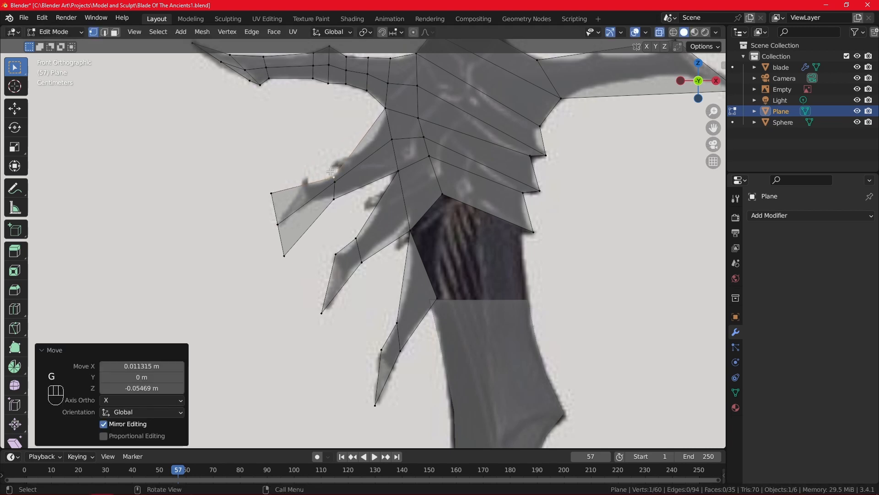
- Pull the uppermost claw's two outer end corners inward so it tapers to the existing tip vertex like the reference
click(274, 190)
key(g)
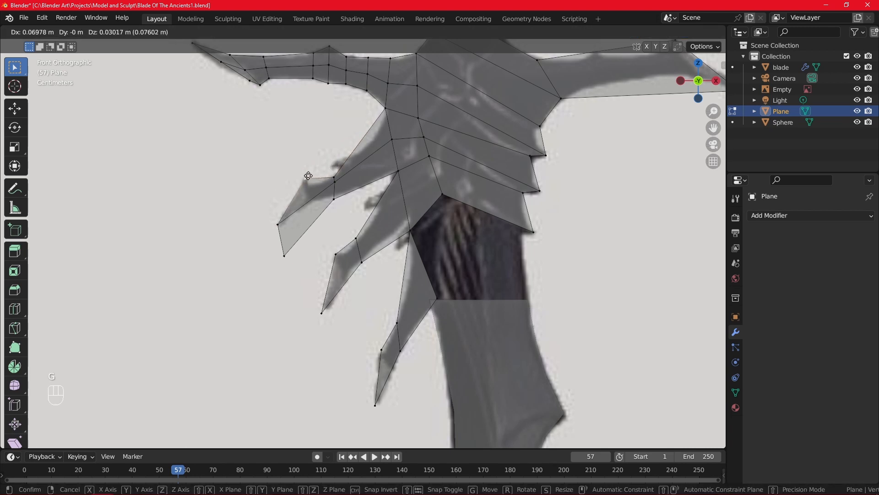
click(305, 179)
click(289, 259)
key(g)
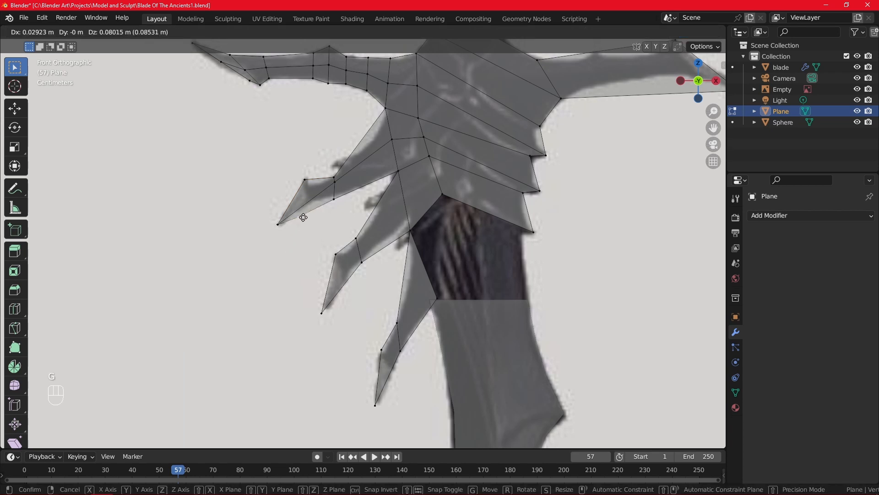
click(312, 207)
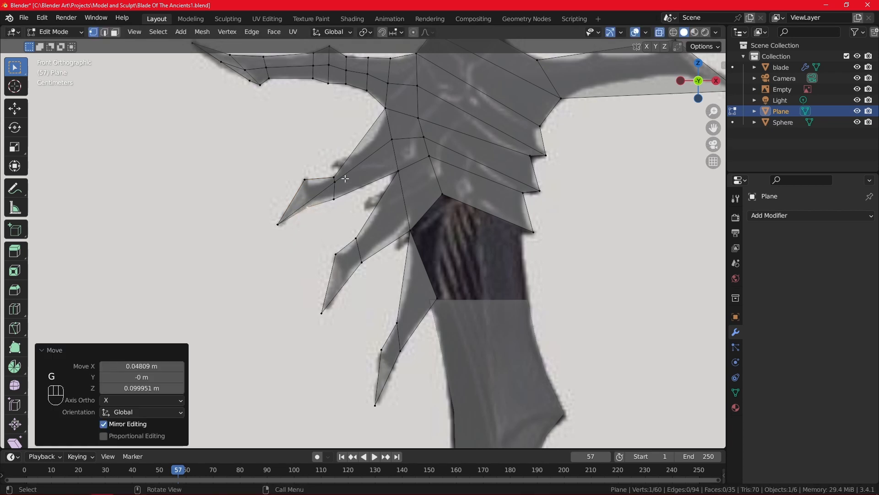
scroll(353, 172, down, 1)
scroll(354, 174, up, 2)
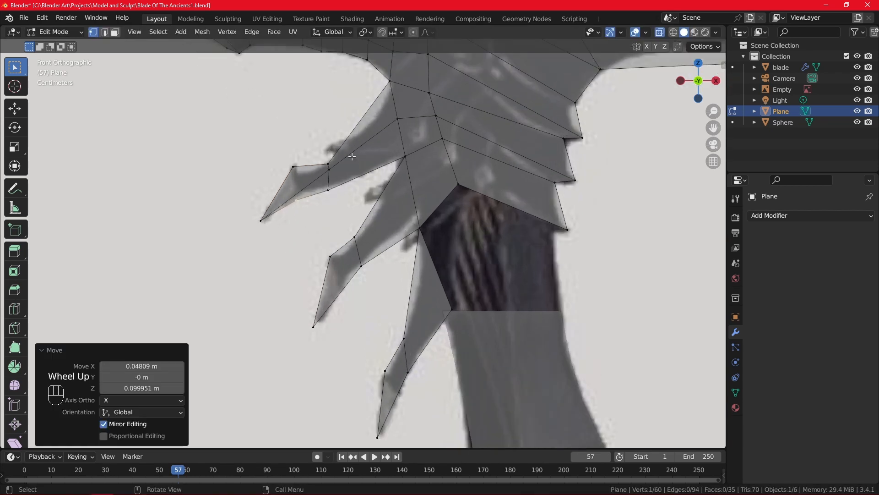
- Add a loop cut across the wide base of the uppermost claw and move its upper vertex onto the reference outline
key(ctrl+r)
click(366, 133)
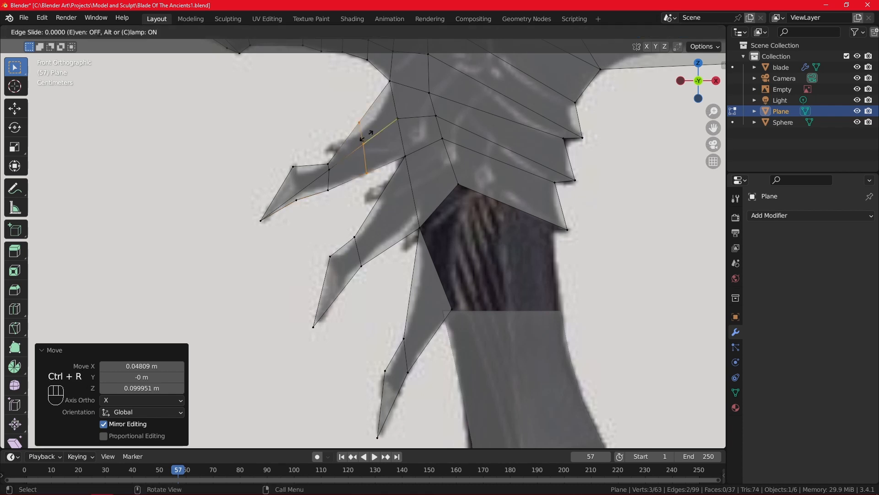
right_click(366, 135)
click(366, 124)
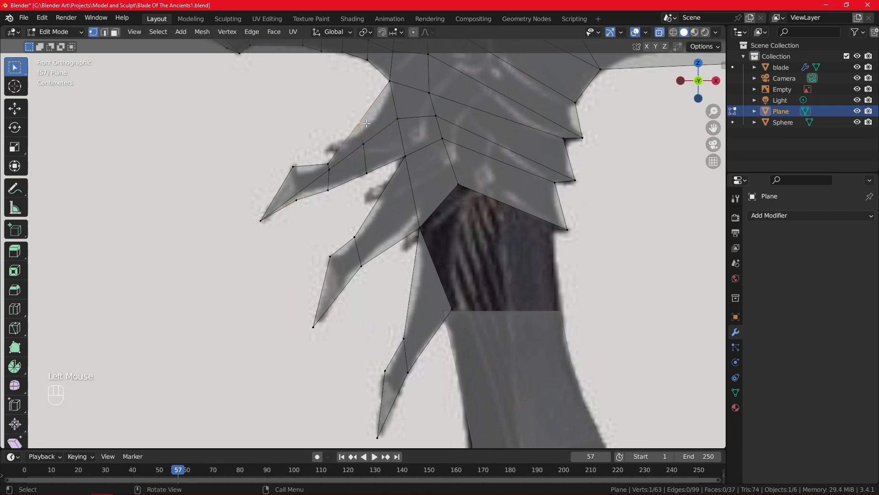
key(g)
click(380, 165)
- Shift the lower and middle vertices of the uppermost claw's new loop to follow the reference
key(g)
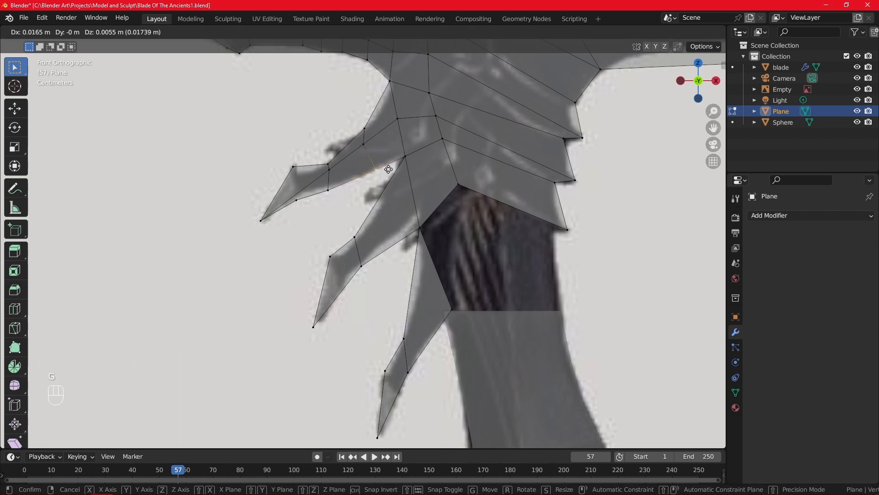
click(387, 168)
key(g)
click(372, 153)
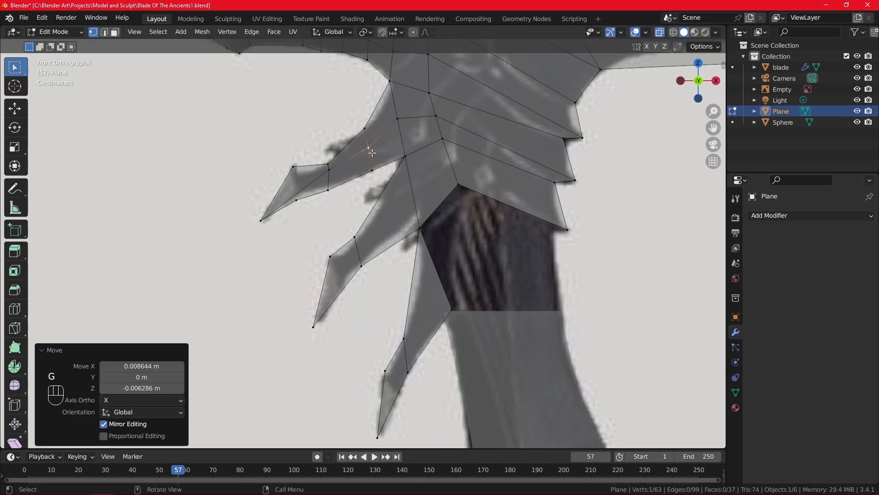
scroll(344, 198, down, 6)
key(Tab)
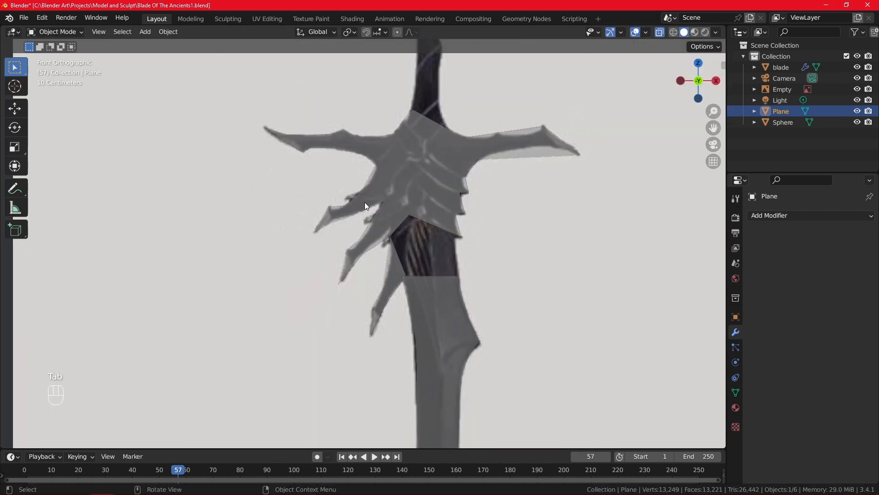
scroll(365, 204, up, 3)
key(Tab)
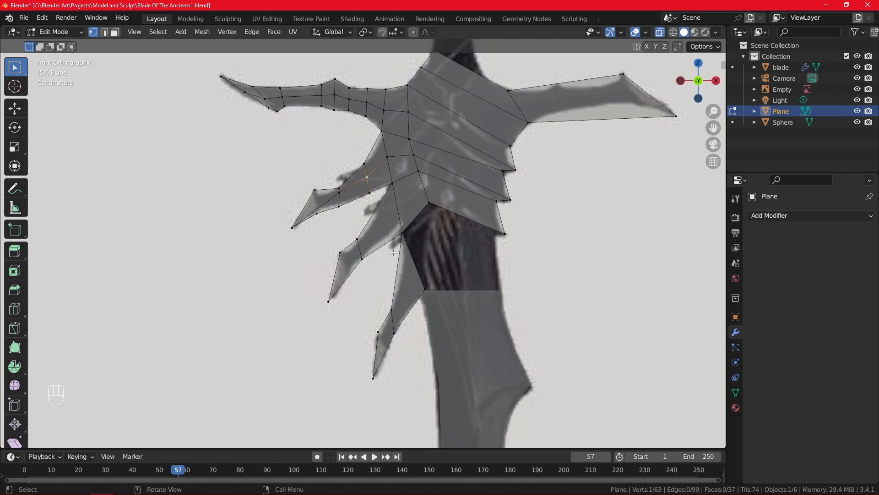
- Add a loop cut midway along the guard's right arm and fit its lower and upper vertices to the reference outline
scroll(432, 226, down, 3)
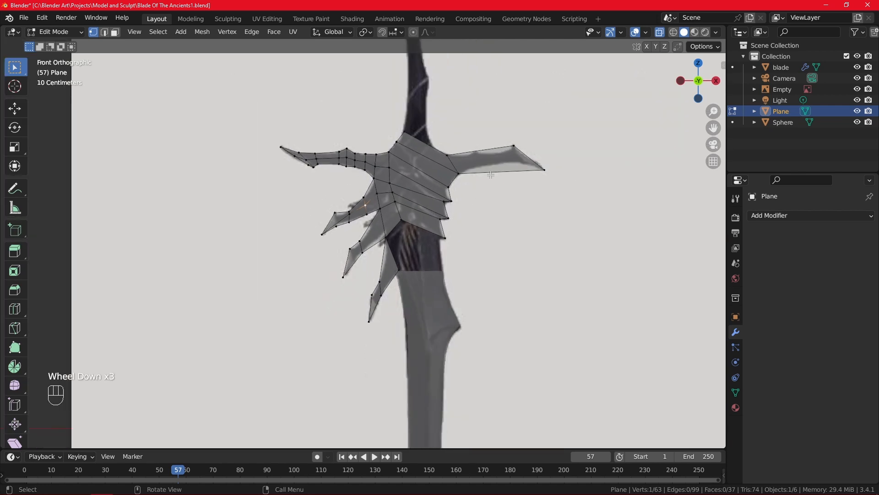
key(ctrl+r)
click(496, 157)
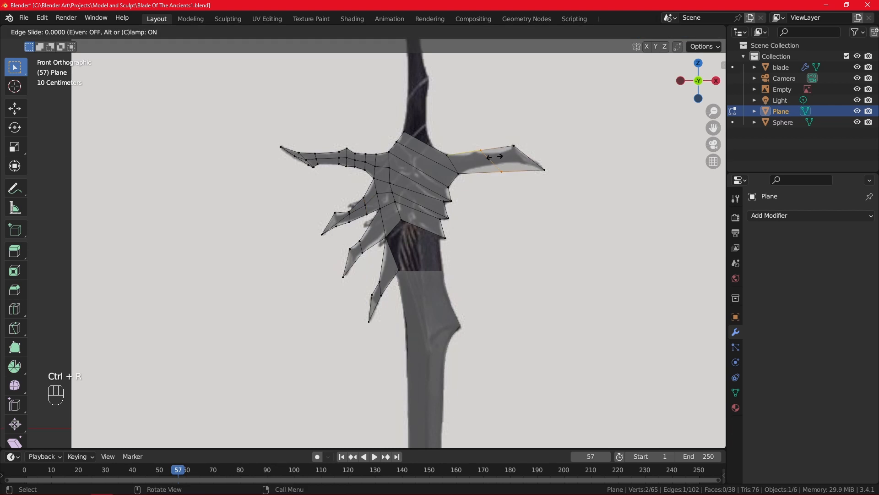
right_click(495, 157)
click(500, 172)
key(g)
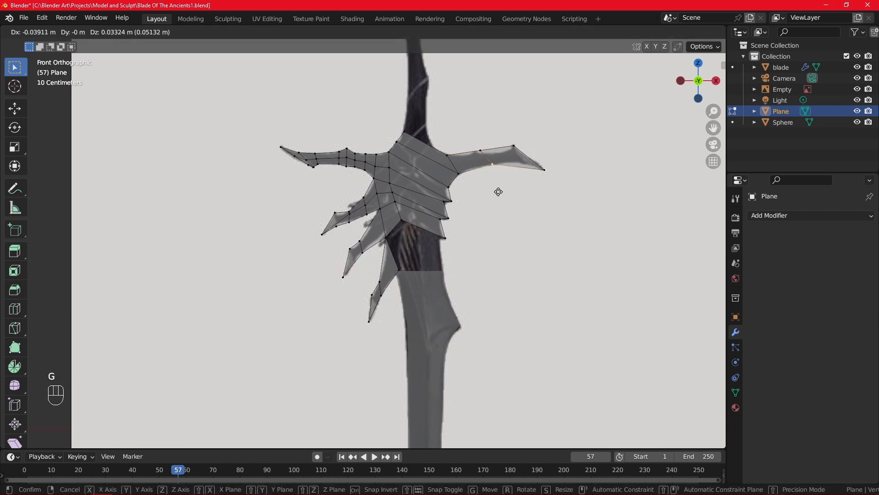
click(498, 192)
click(482, 141)
key(g)
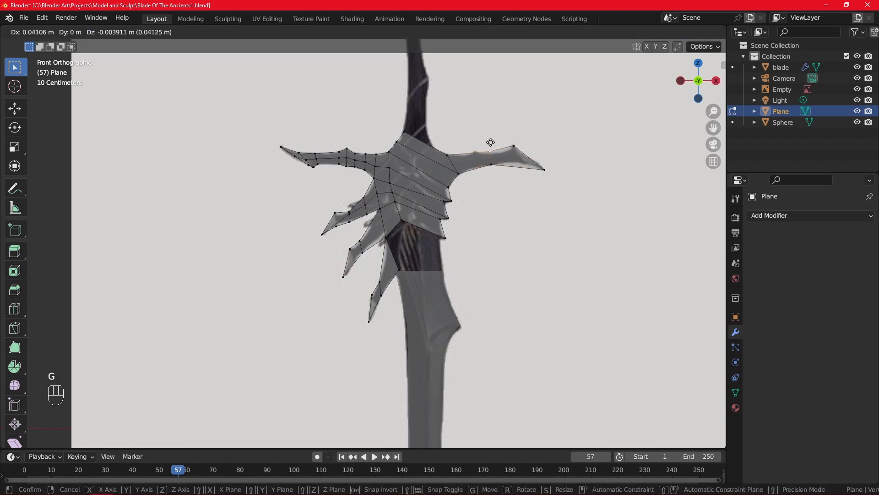
click(492, 143)
- Add a loop cut on the inner half of the right arm, slide it outward, and align both its vertices with the reference bump
key(ctrl+r)
click(479, 164)
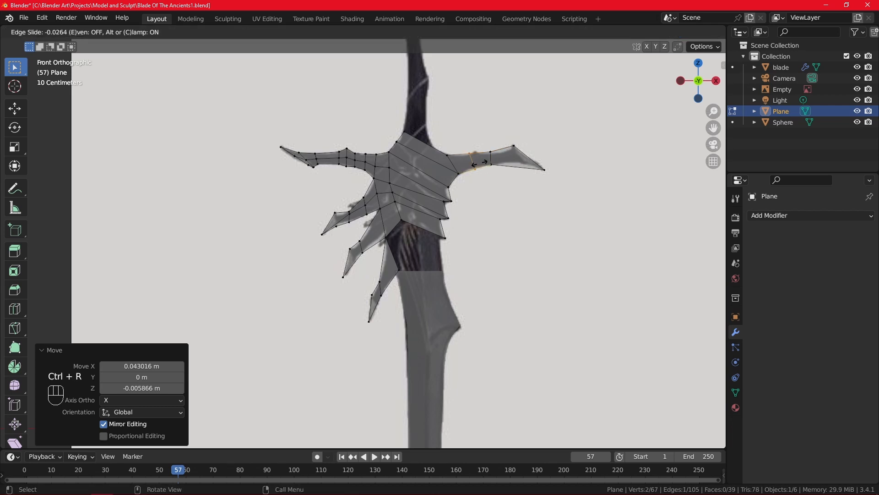
click(483, 162)
click(479, 154)
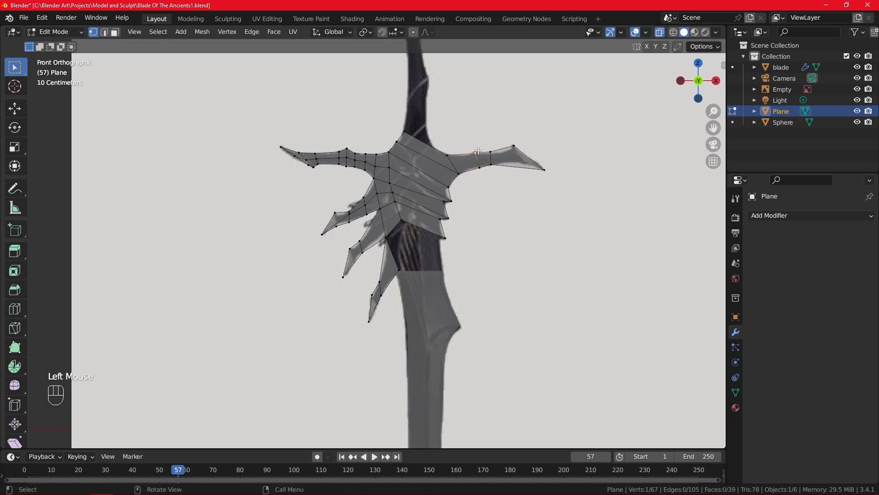
key(g)
click(478, 148)
click(478, 166)
key(g)
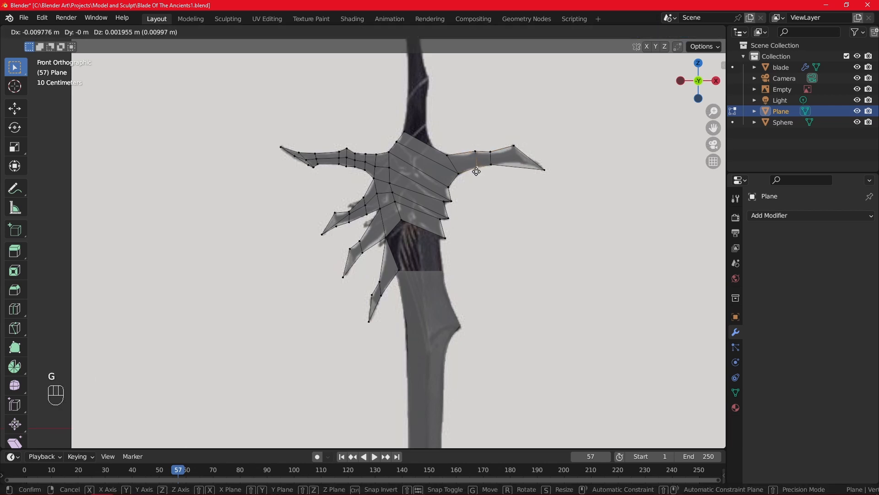
click(477, 171)
- Add a loop cut near the right arm's root and move its upper and lower vertices onto the reference curve
key(ctrl)
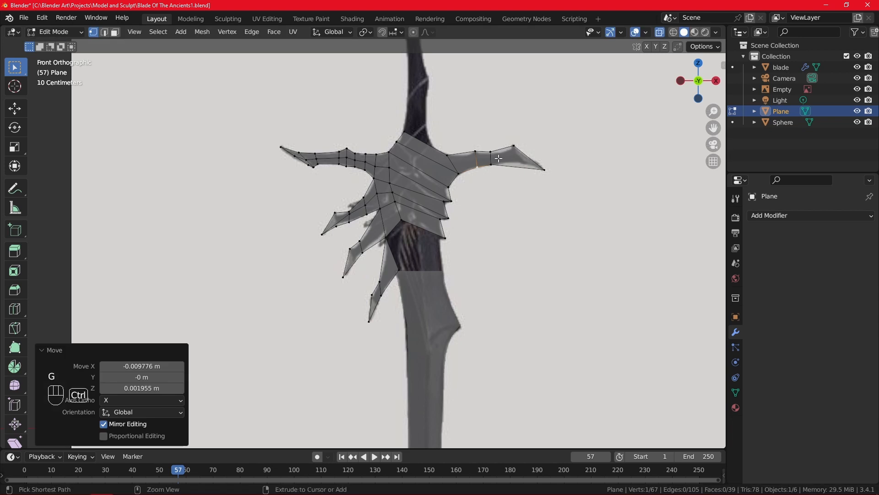
key(ctrl+r)
click(469, 152)
click(469, 152)
click(464, 148)
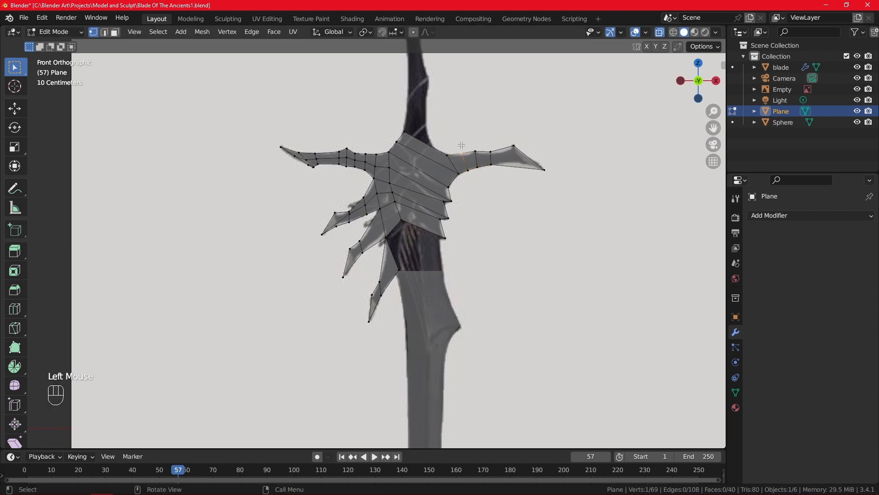
key(g)
click(467, 149)
click(477, 180)
key(g)
click(468, 174)
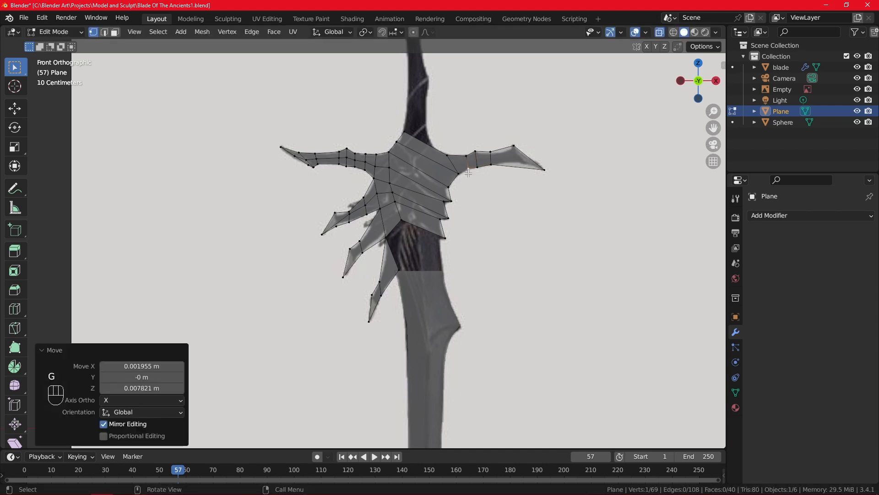
- Add two loop cuts across the right arm's outer section and lower their upper vertices onto the reference outline
key(ctrl+r)
scroll(504, 157, up, 1)
click(503, 156)
right_click(504, 157)
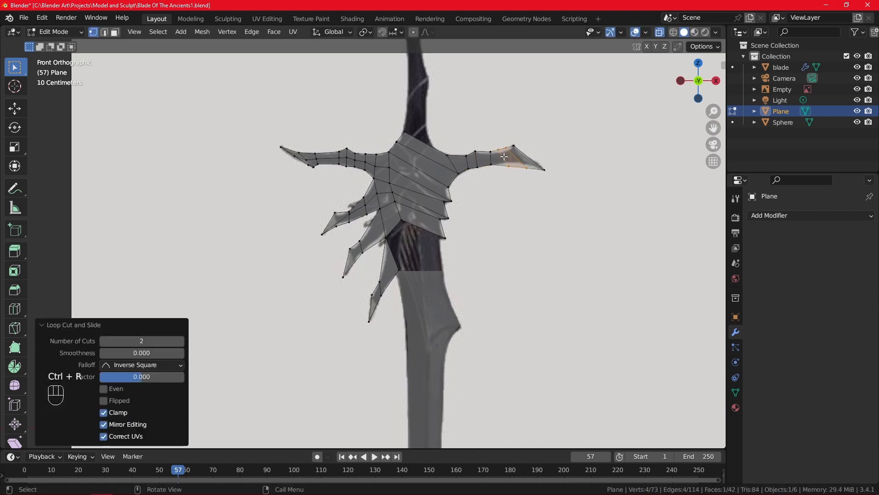
click(499, 153)
drag(502, 156, 507, 153)
key(g)
click(510, 153)
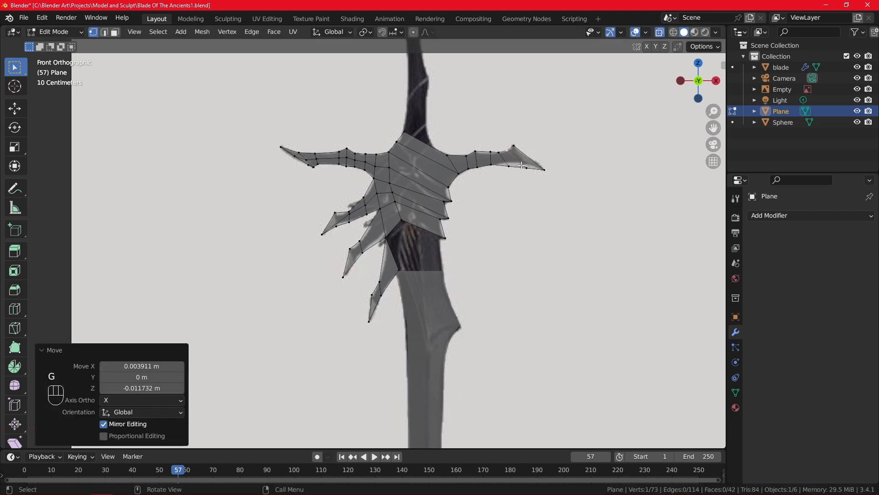
- Raise the two lower vertices of the right arm's outer cuts onto the reference's underside curve
key(g)
click(521, 167)
click(514, 164)
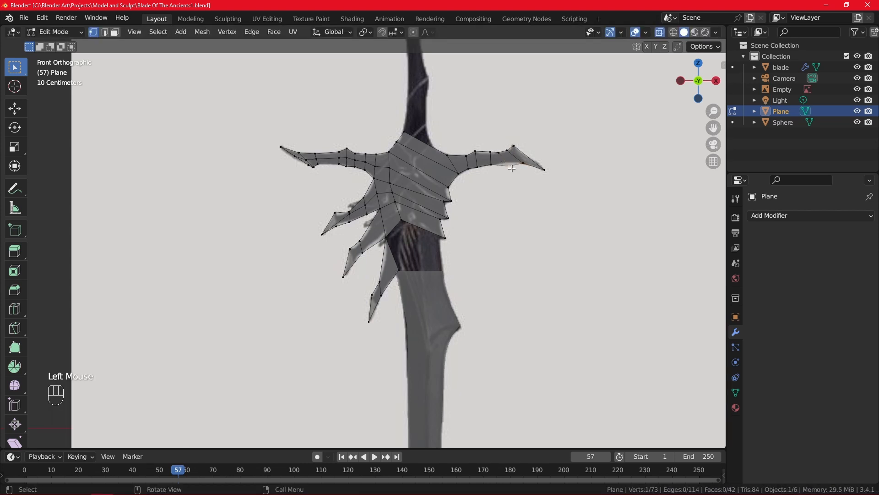
key(g)
click(510, 164)
- Check the guard's silhouette against the reference in Object Mode, including the uncovered area between guard and blade
key(Tab)
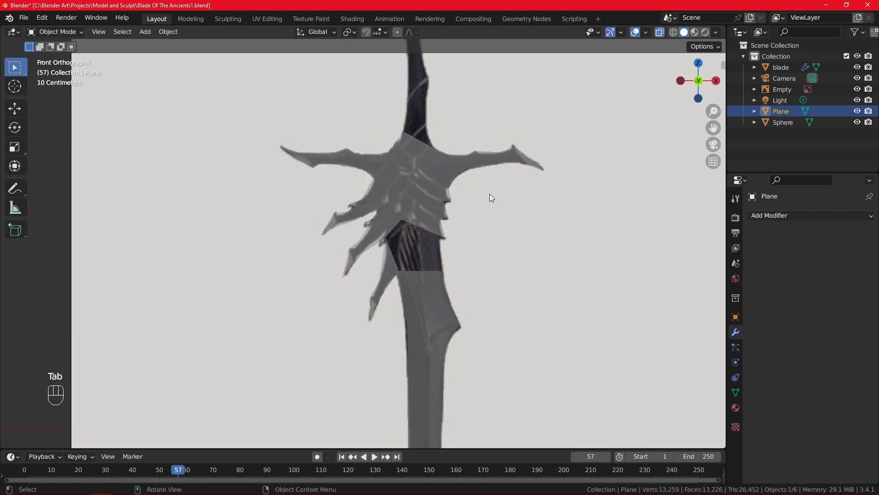
scroll(491, 172, down, 1)
key(Tab)
scroll(477, 238, up, 2)
key(Tab)
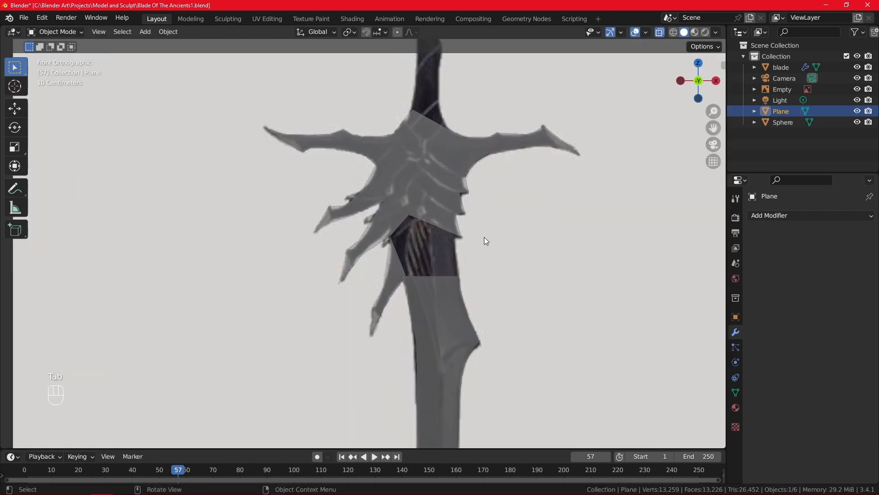
scroll(484, 251, down, 2)
shift+middle_drag(483, 252, 419, 206)
scroll(426, 205, up, 2)
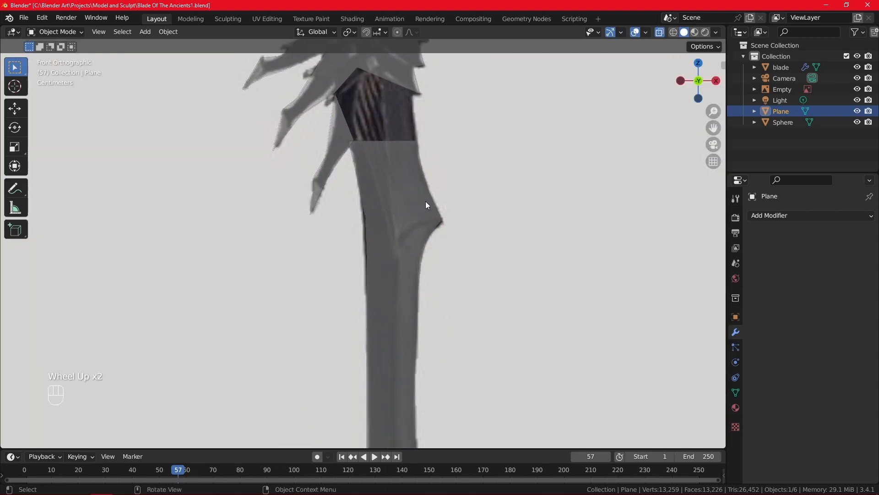
scroll(435, 195, down, 1)
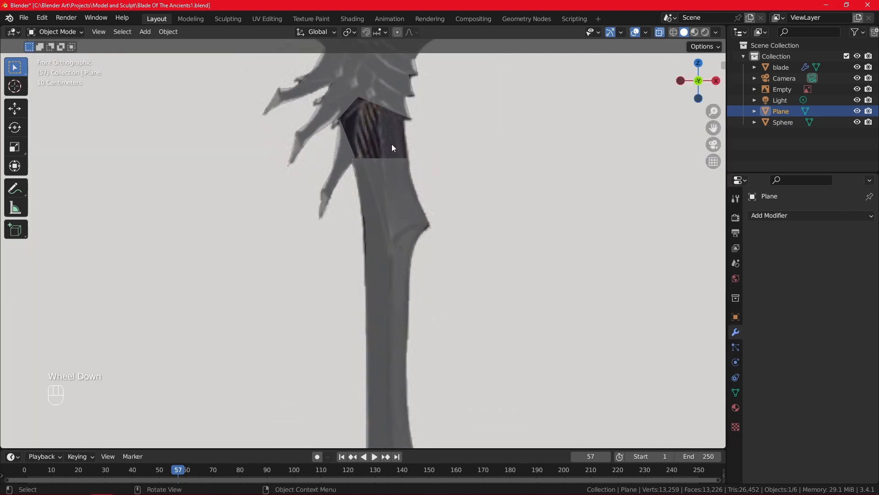
- Circle the uncovered striped section below the guard with a freehand annotation, and undo the annotation
click(15, 188)
mouse_move(379, 109)
mouse_down()
mouse_move(399, 222)
mouse_move(360, 205)
mouse_move(338, 124)
mouse_move(389, 93)
mouse_move(384, 108)
mouse_up()
scroll(383, 116, down, 3)
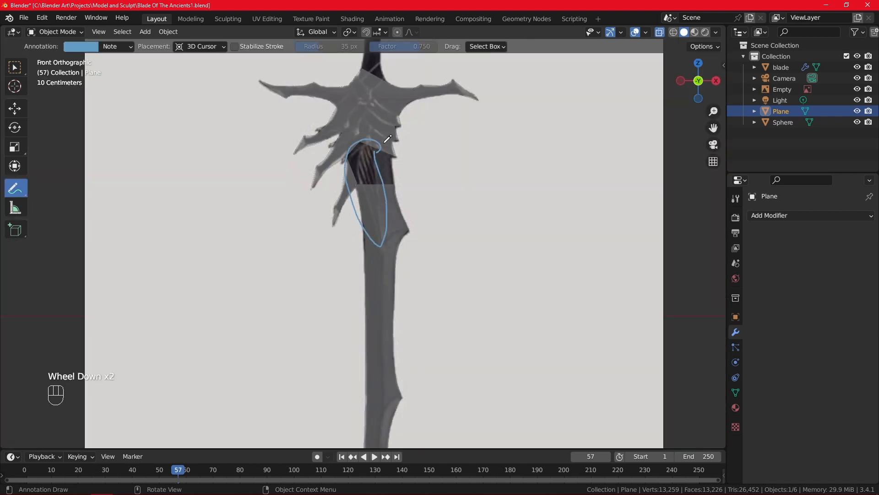
scroll(389, 140, up, 2)
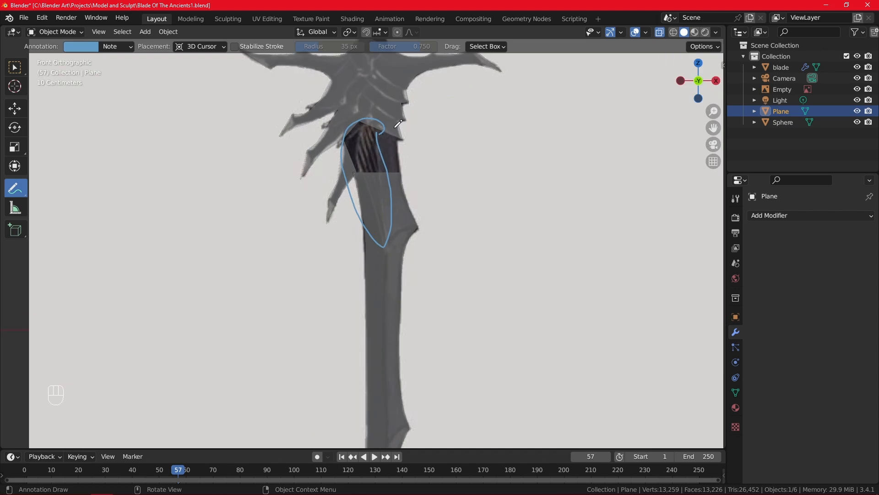
scroll(367, 171, down, 1)
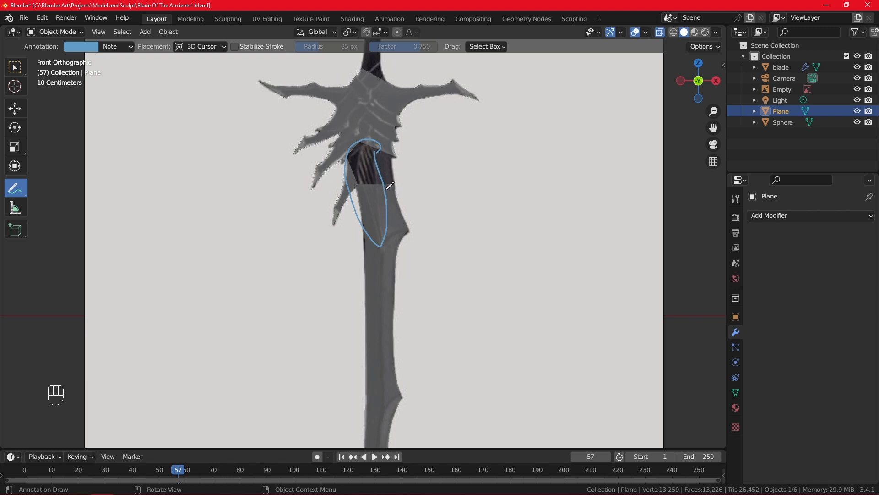
scroll(401, 192, up, 1)
key(ctrl+z)
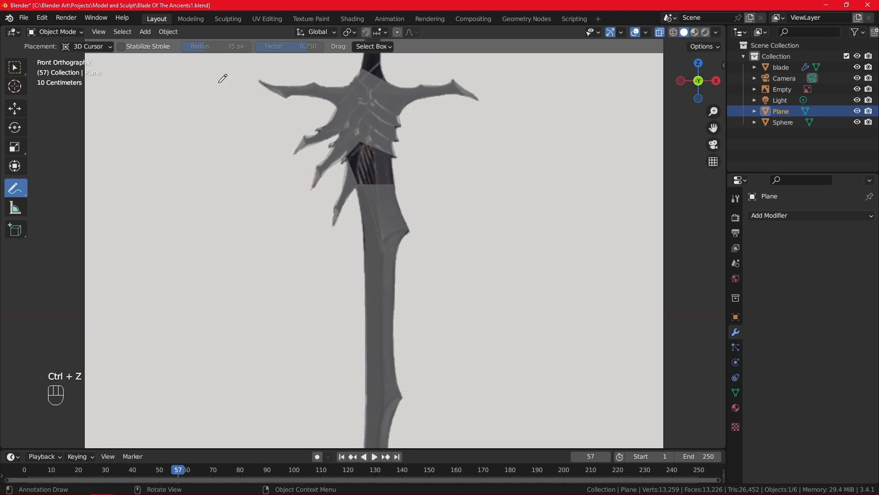
scroll(379, 135, down, 1)
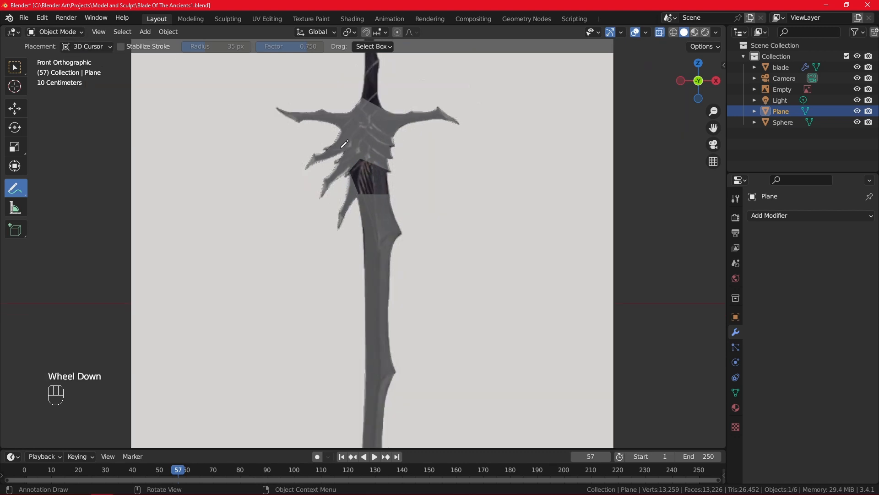
- Enable proportional editing in Edit Mode with the middle of the three spike vertices on the guard's right edge selected
click(57, 37)
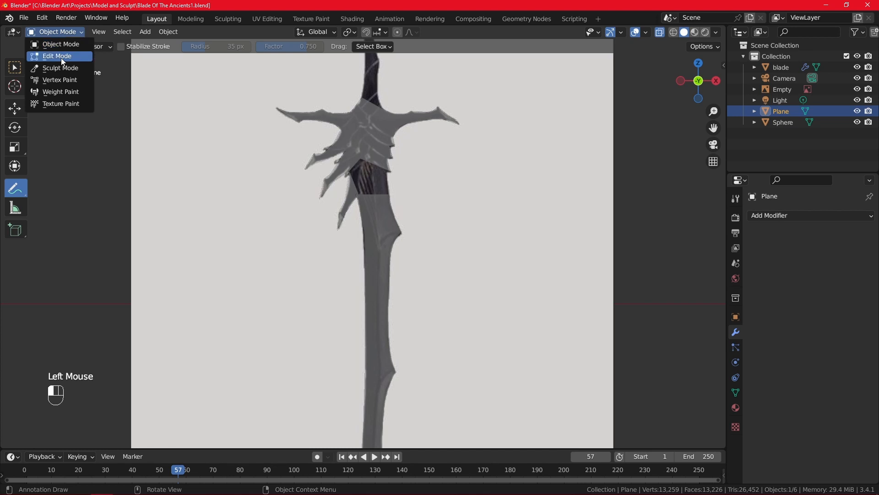
click(62, 57)
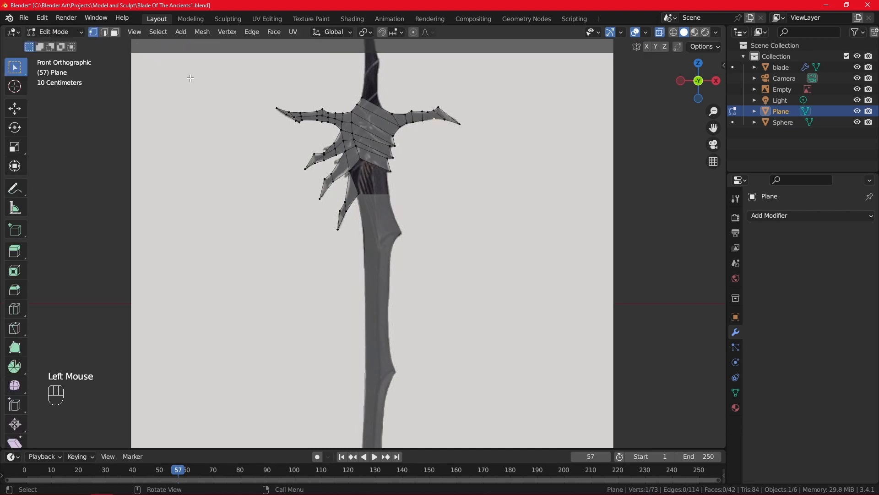
click(414, 32)
click(392, 161)
click(415, 32)
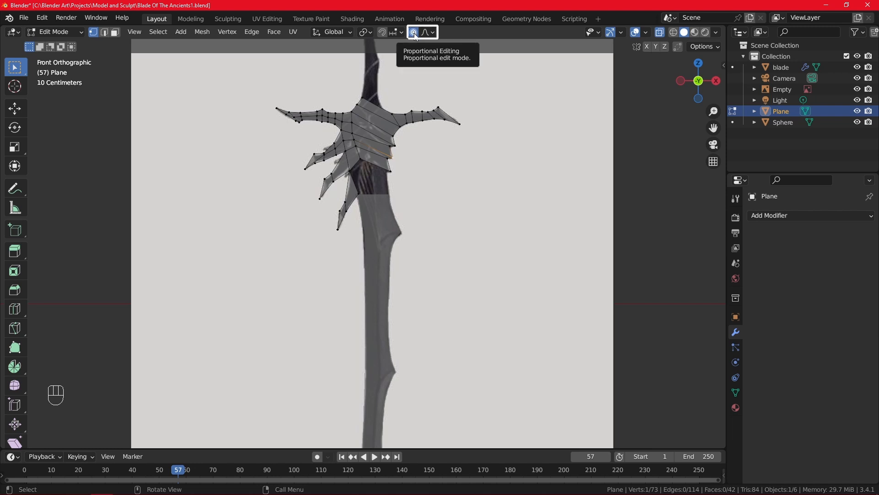
- Try moving the selected spike vertex on the guard's right edge with various proportional influence sizes, and cancel the move
scroll(433, 142, down, 1)
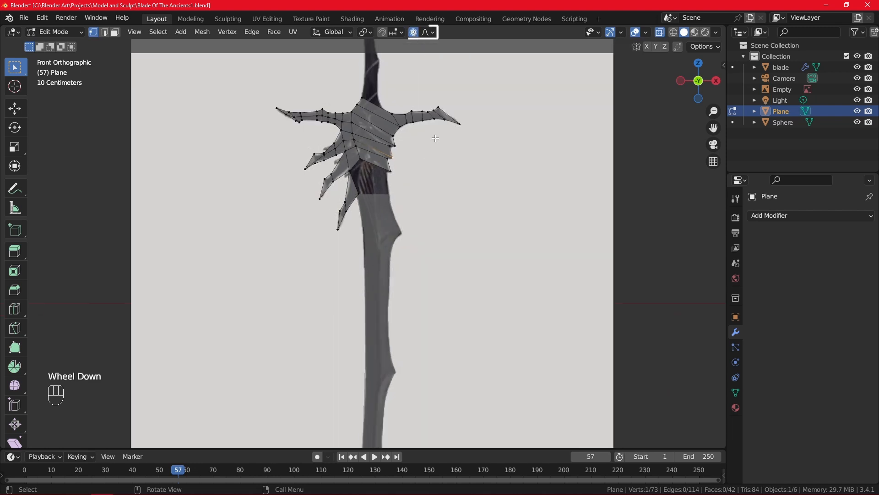
key(g)
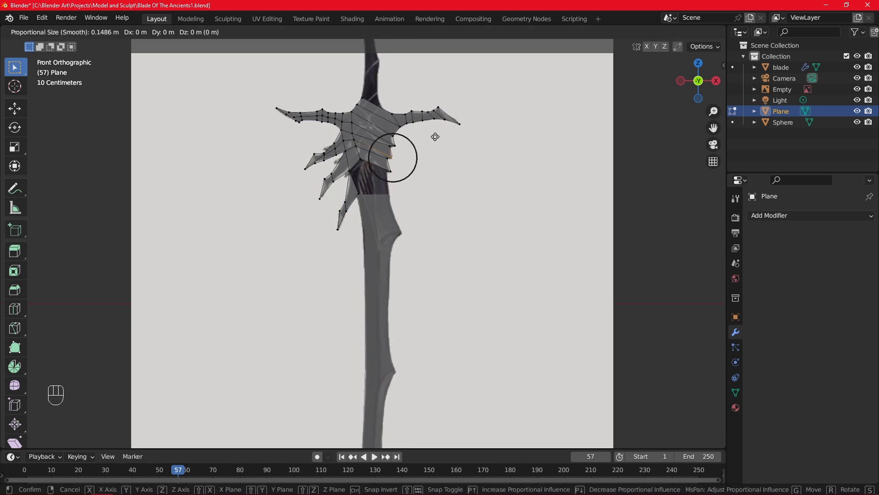
scroll(435, 136, up, 3)
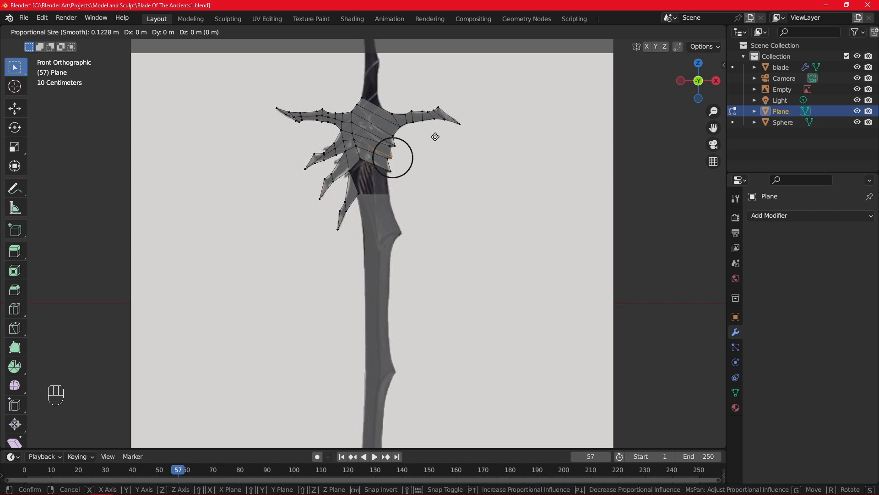
scroll(435, 136, up, 4)
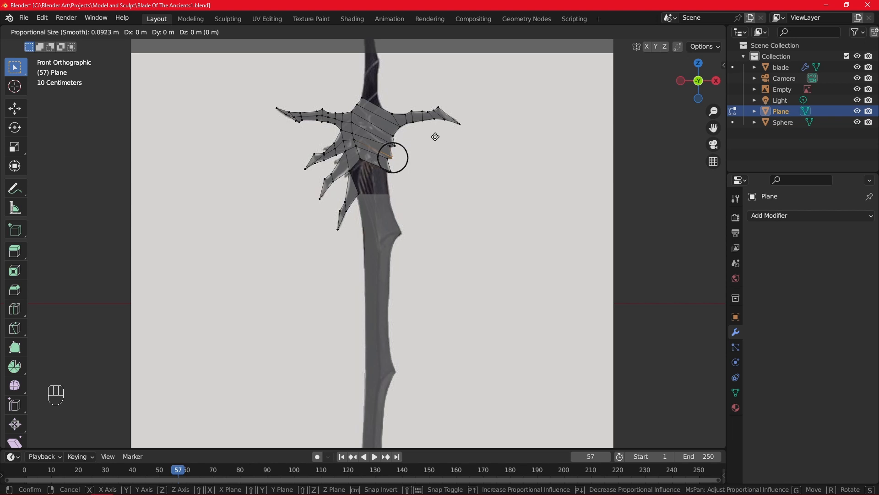
scroll(435, 136, up, 1)
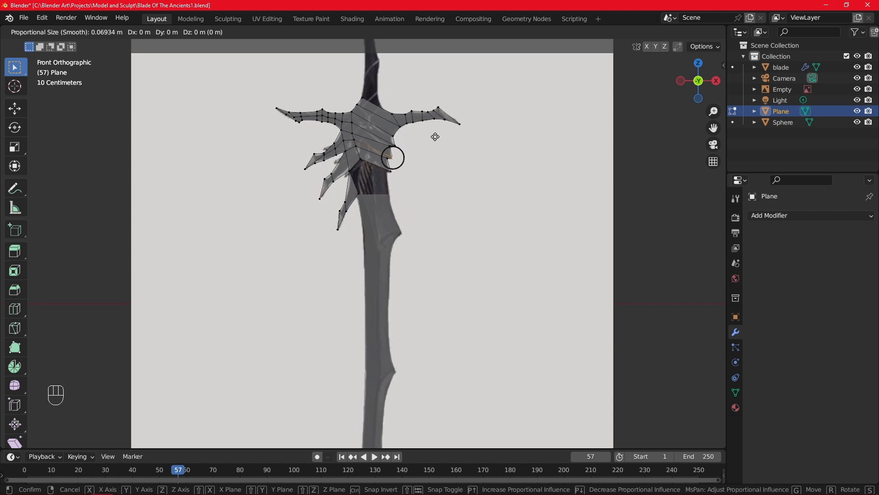
scroll(435, 137, up, 2)
scroll(435, 136, down, 9)
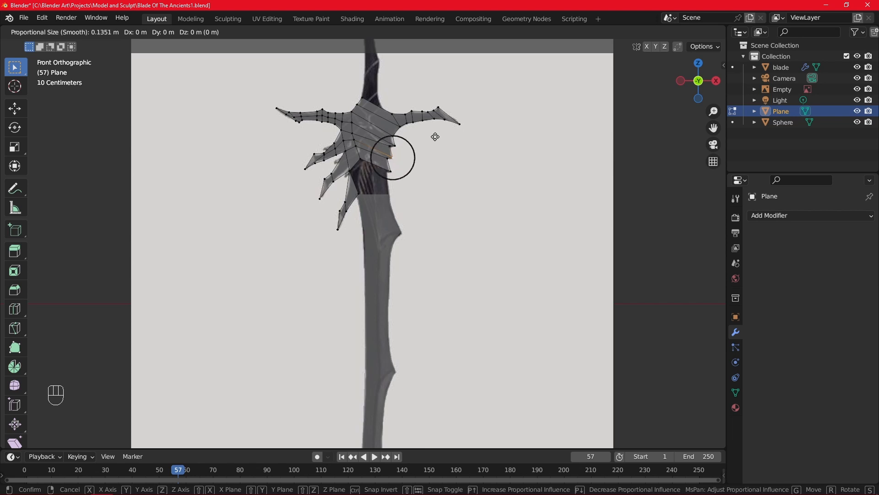
scroll(436, 137, down, 1)
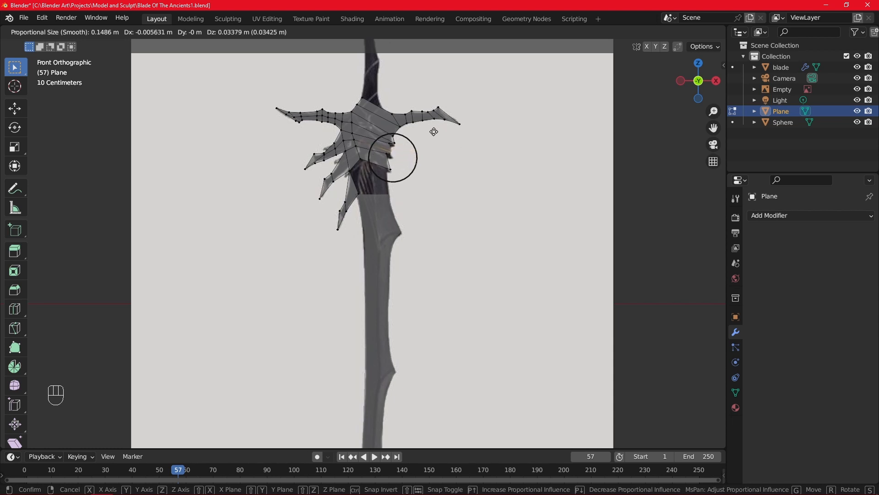
scroll(444, 148, up, 3)
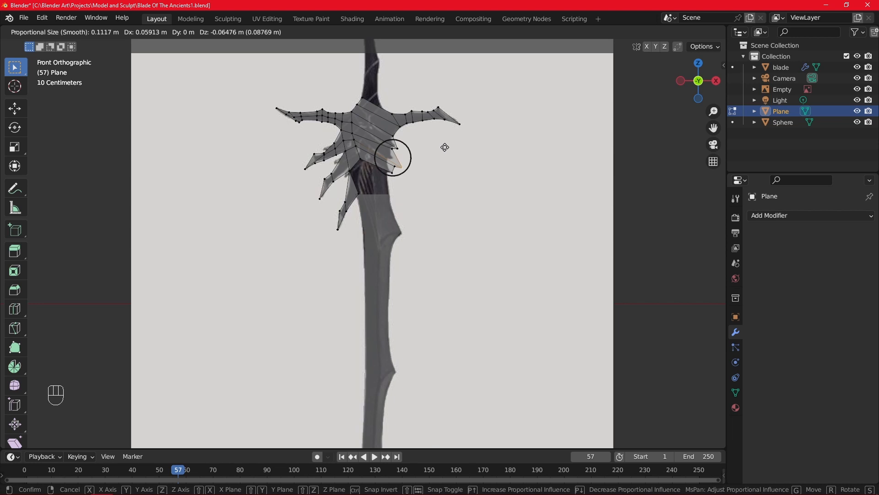
scroll(445, 147, up, 6)
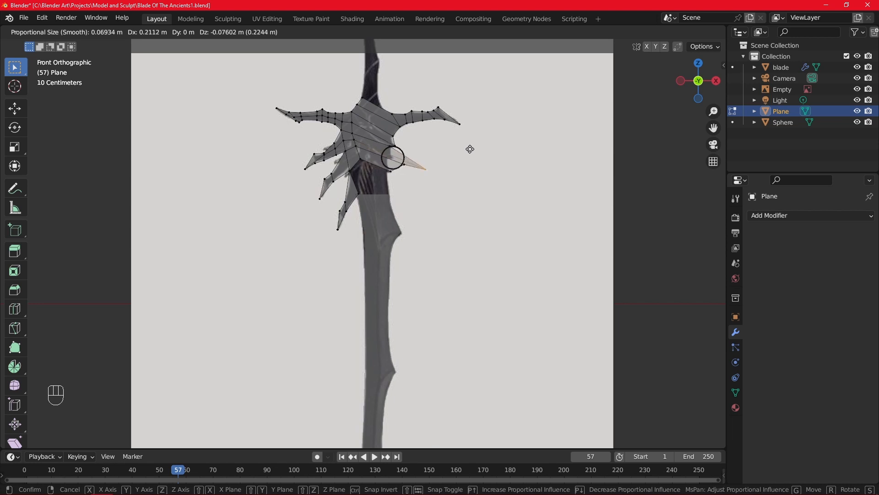
scroll(471, 151, down, 20)
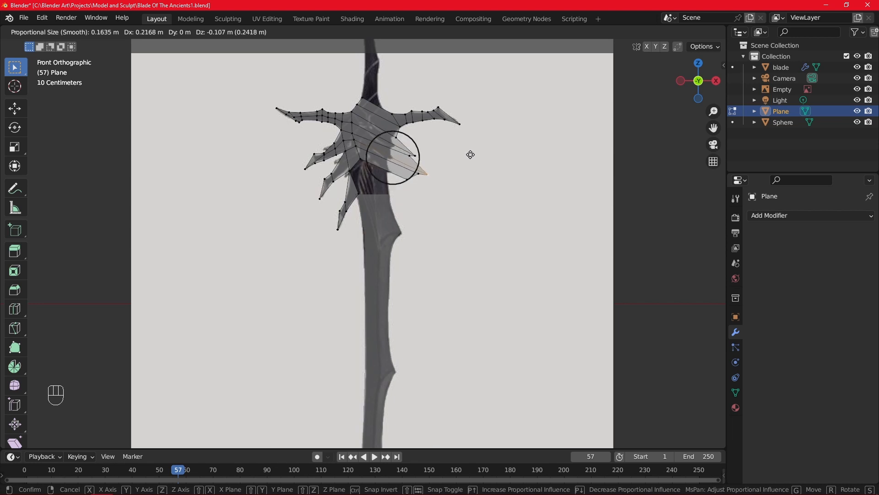
scroll(472, 157, down, 12)
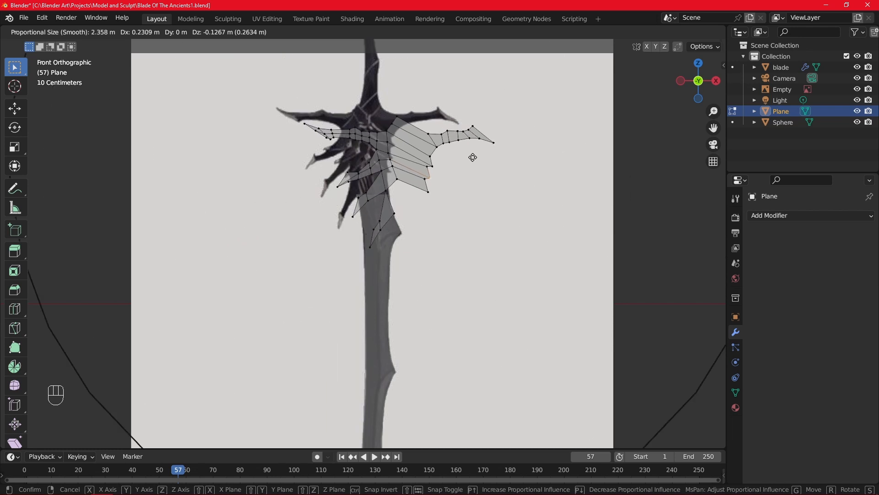
scroll(473, 158, down, 6)
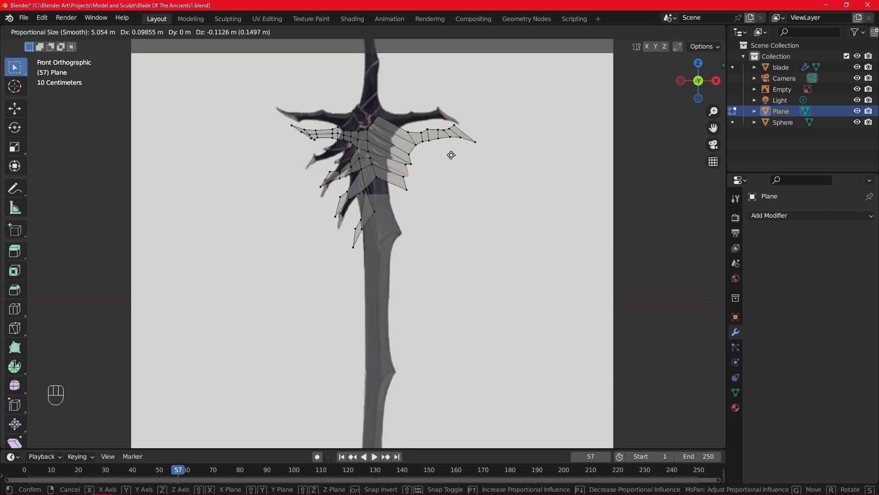
scroll(451, 155, up, 2)
scroll(451, 155, down, 10)
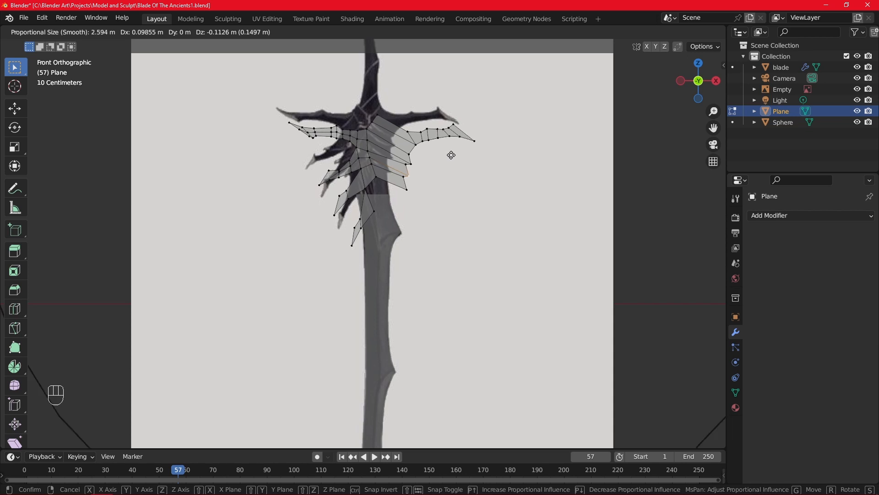
scroll(451, 155, up, 20)
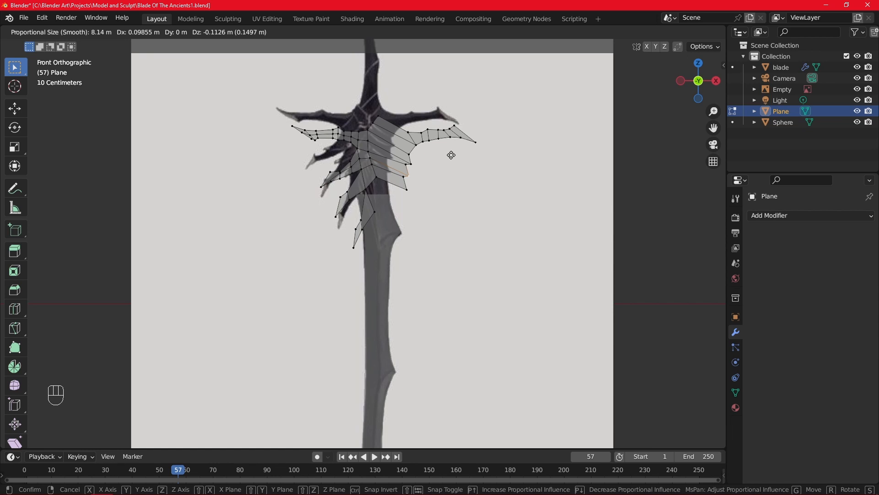
scroll(451, 155, up, 20)
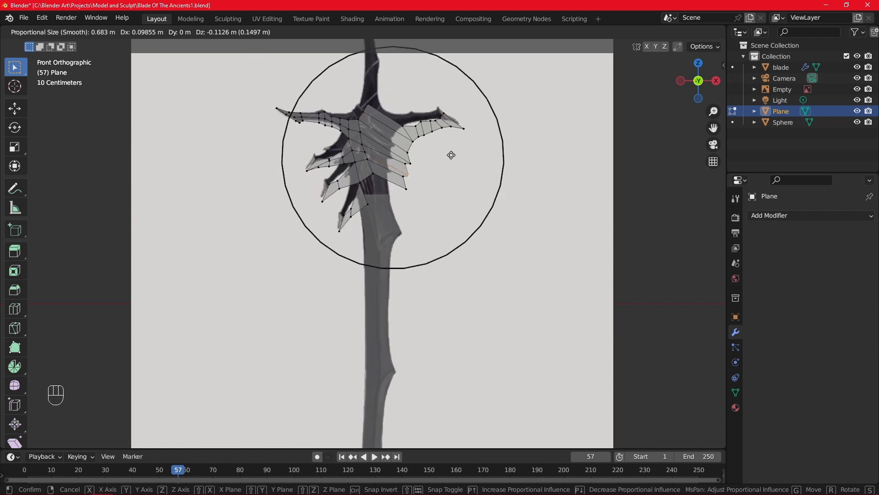
scroll(451, 153, up, 5)
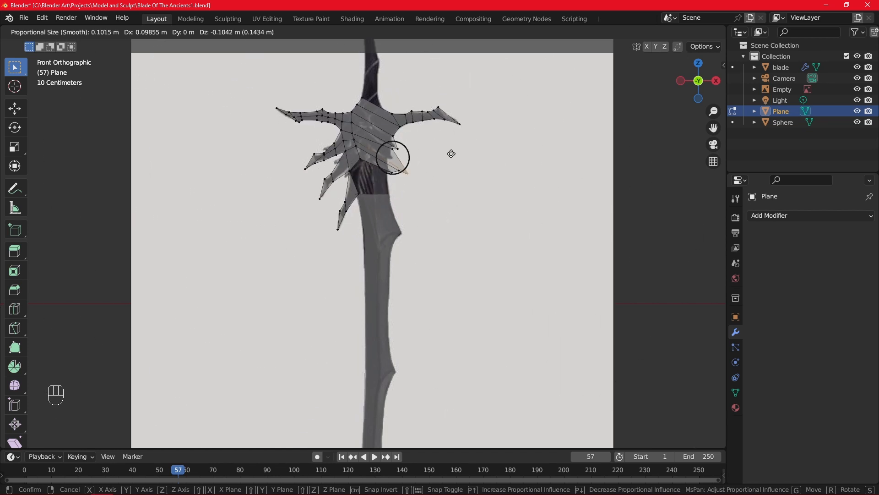
right_click(461, 156)
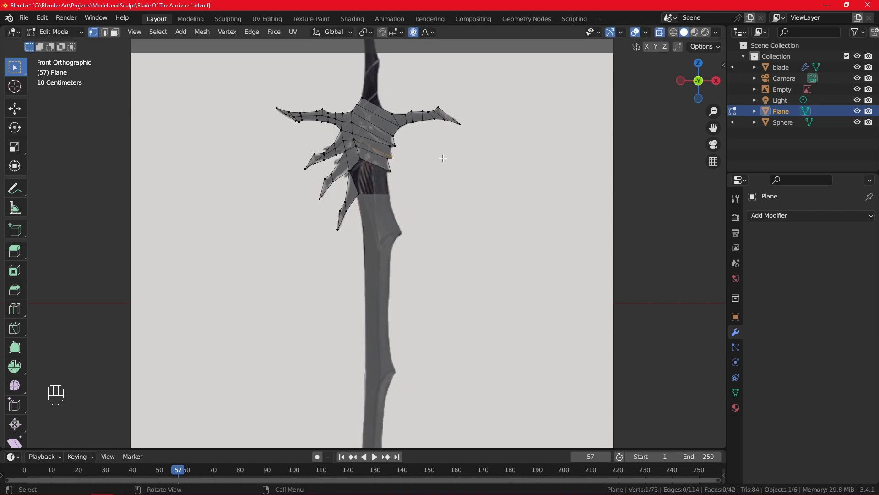
- Leave Edit Mode, switch to the box selection tool and add a UV sphere to the scene
scroll(386, 126, down, 1)
key(Tab)
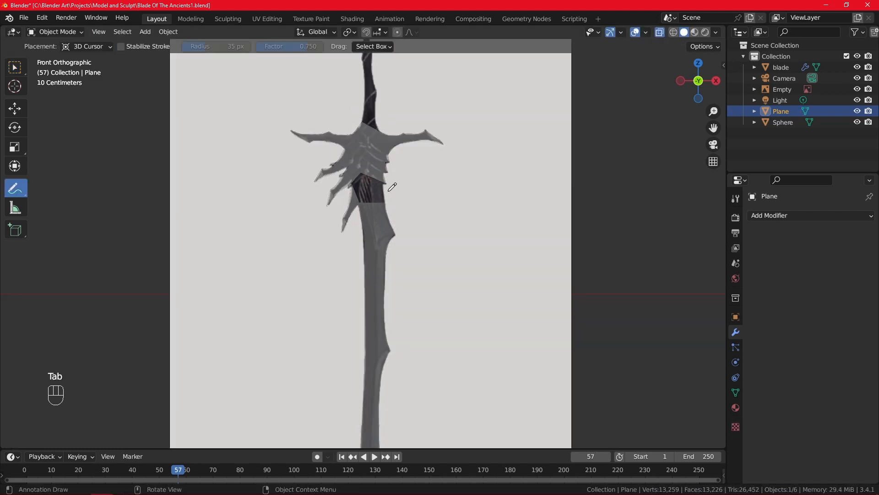
click(48, 32)
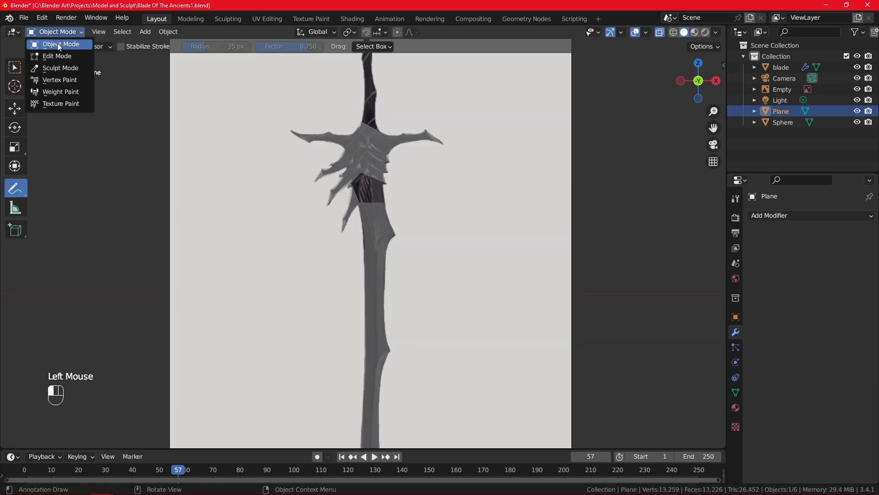
click(57, 43)
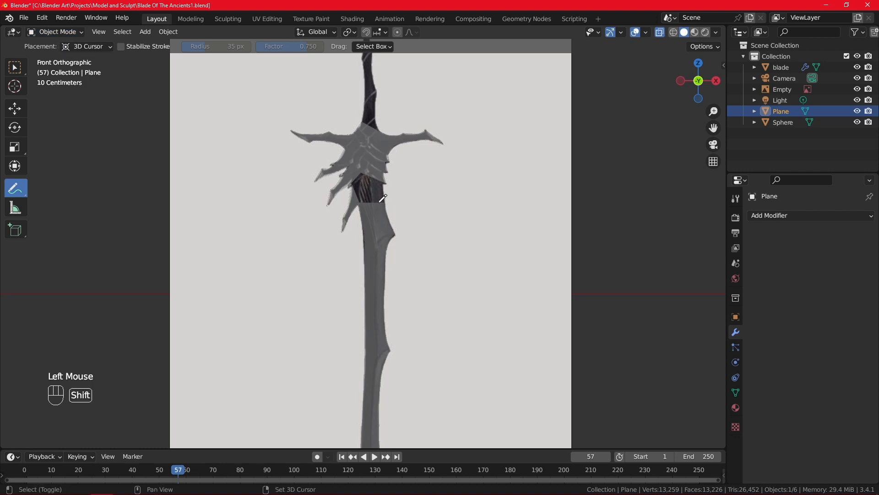
key(shift+a)
click(20, 70)
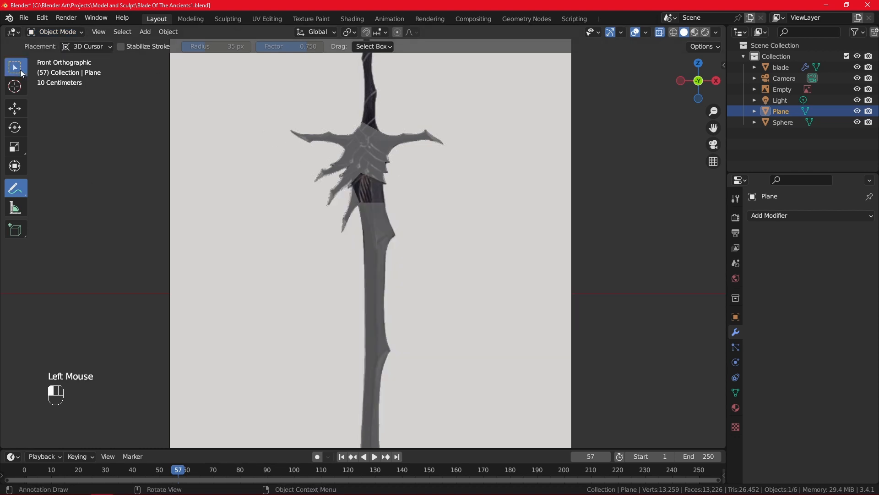
key(shift+a)
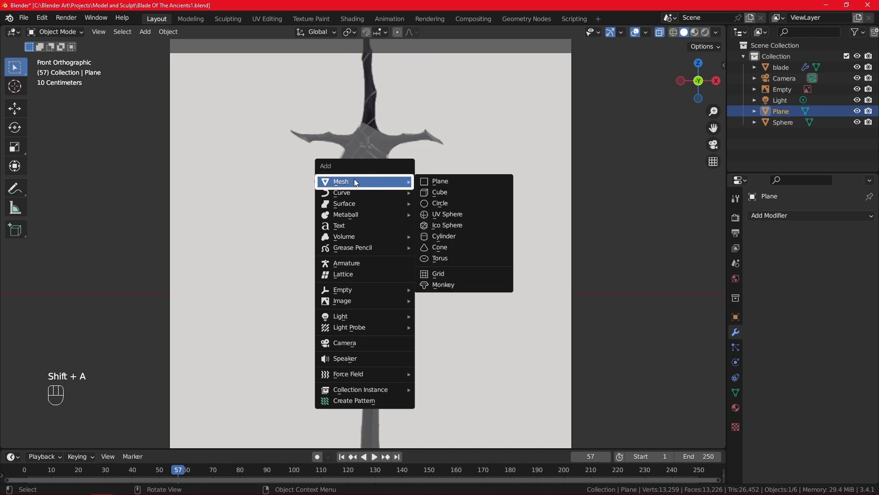
click(454, 218)
- Move the new sphere down along the Z axis by about 1.26 m, centring it over the uncovered section below the guard
scroll(398, 138, down, 3)
key(g)
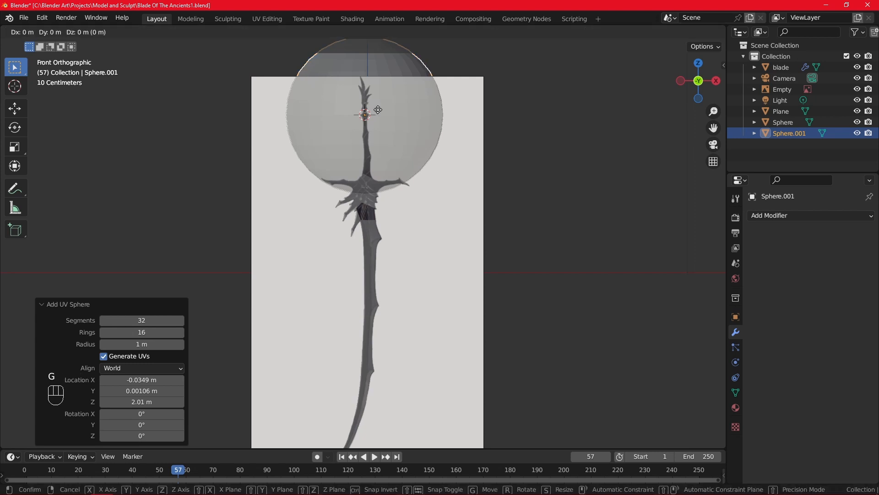
key(z)
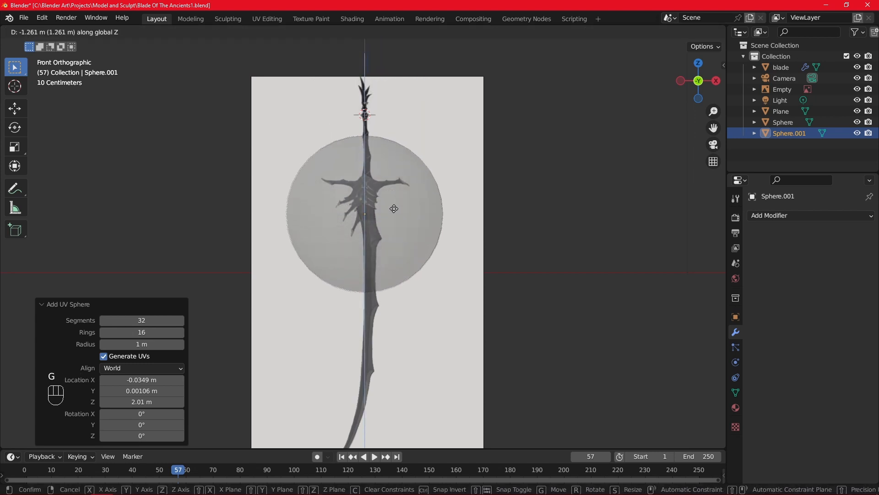
click(394, 208)
scroll(364, 209, up, 3)
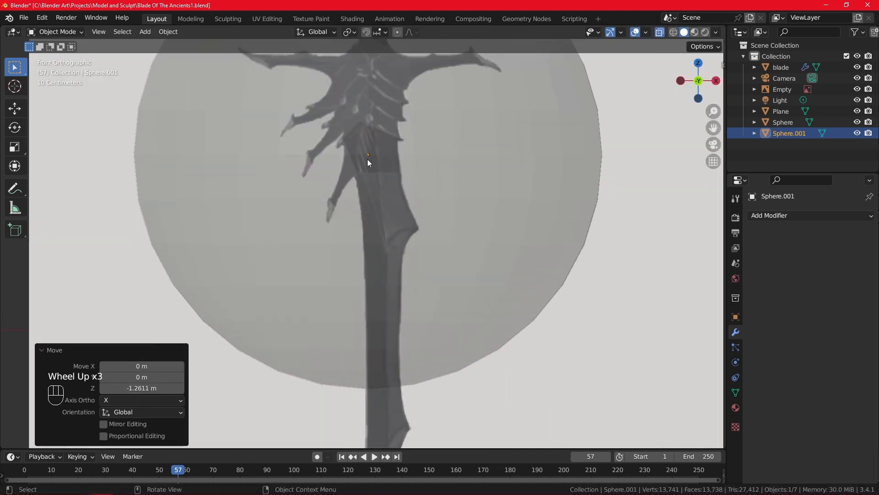
scroll(408, 158, down, 2)
- Scale the sphere's whole mesh uniformly to about 0.161 in Edit Mode with proportional editing off
key(Tab)
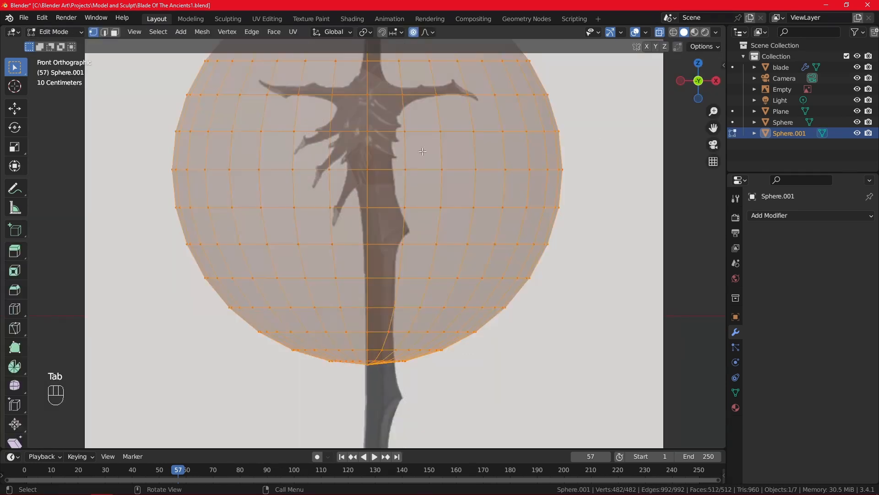
scroll(466, 155, down, 3)
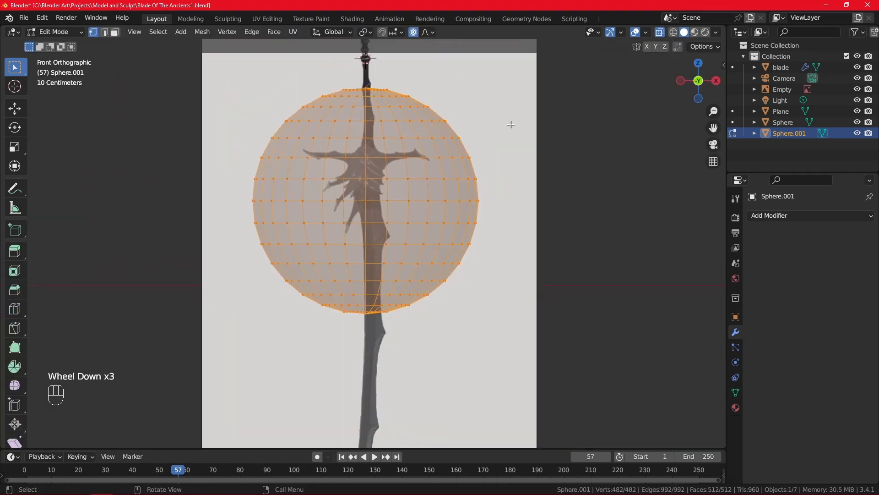
key(s)
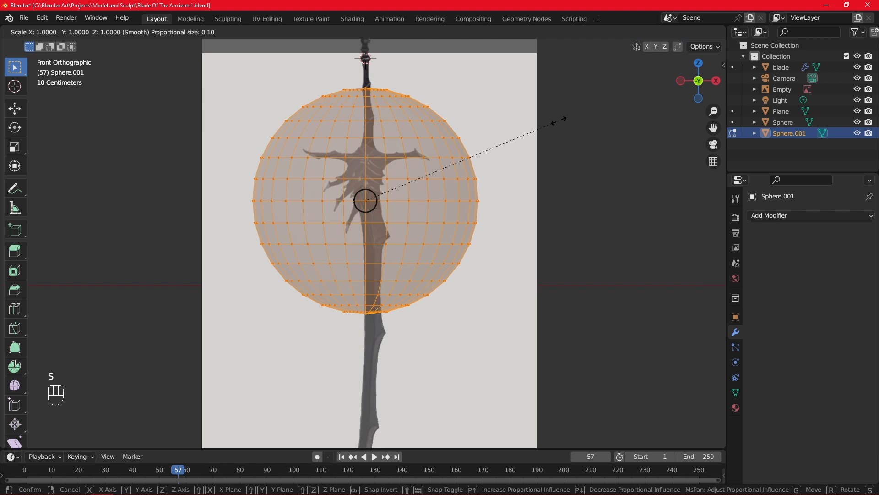
right_click(497, 148)
click(414, 32)
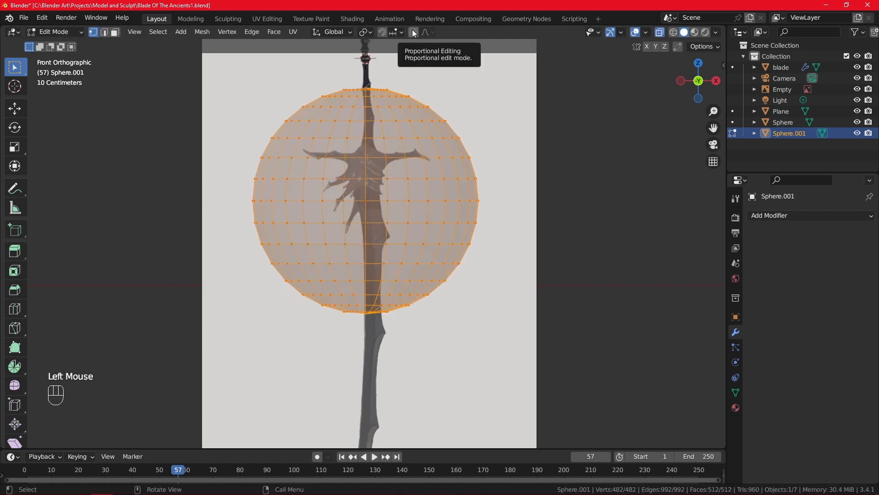
key(s)
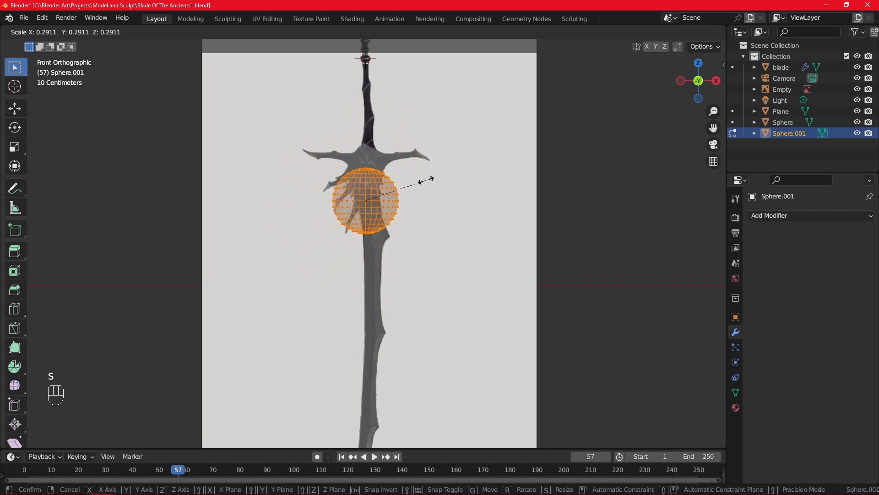
click(403, 193)
scroll(405, 199, up, 3)
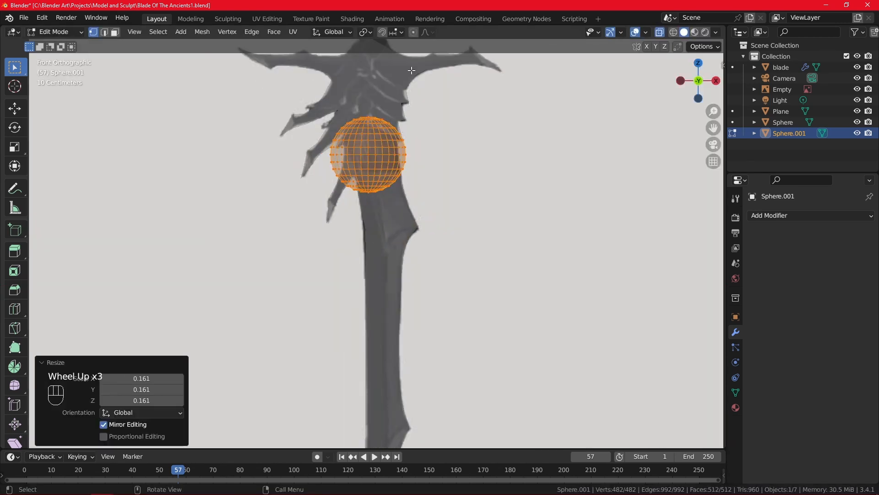
- Turn on proportional editing and select only the vertex at the sphere's bottom pole, working in front view
click(414, 33)
scroll(381, 184, up, 1)
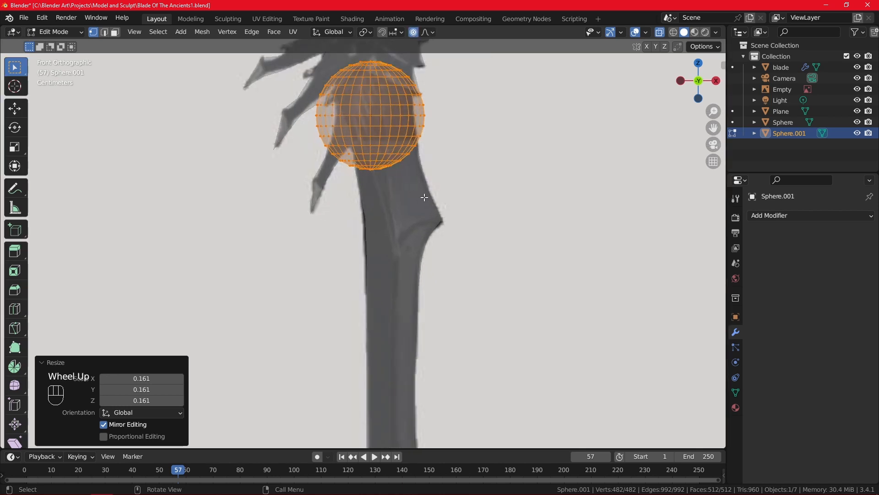
alt+middle_drag(378, 182, 381, 176)
click(450, 169)
scroll(368, 206, up, 4)
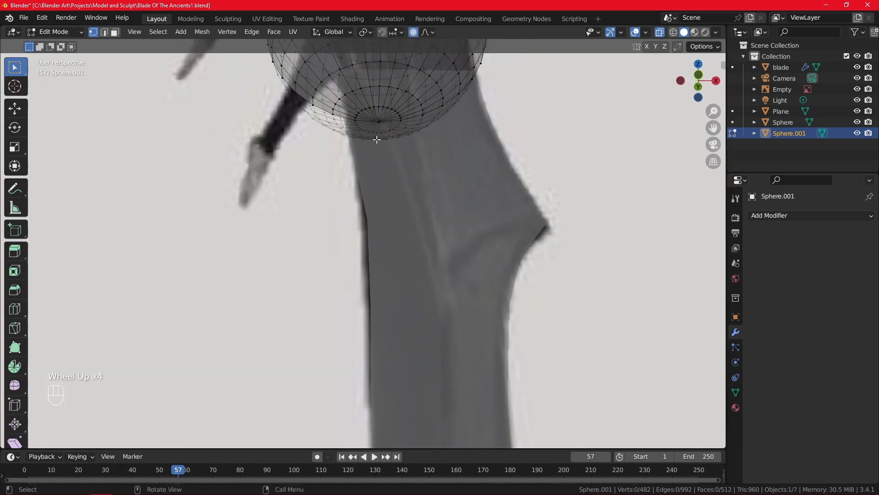
click(380, 122)
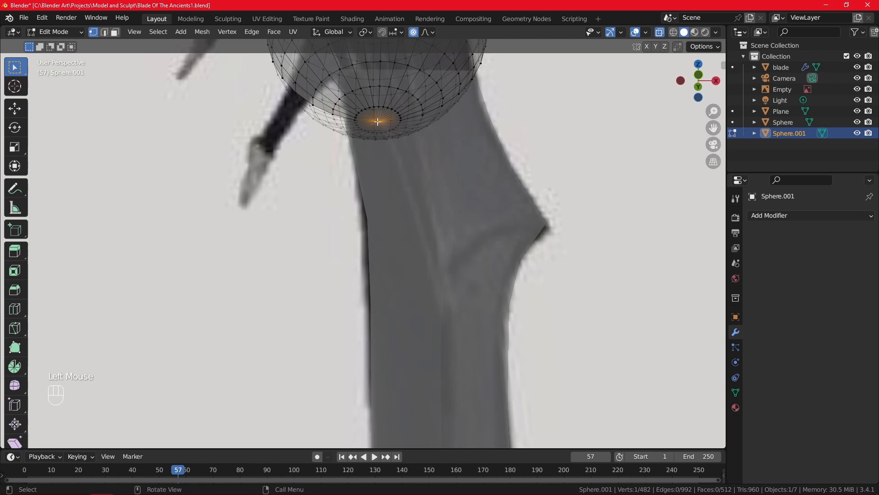
scroll(391, 123, down, 1)
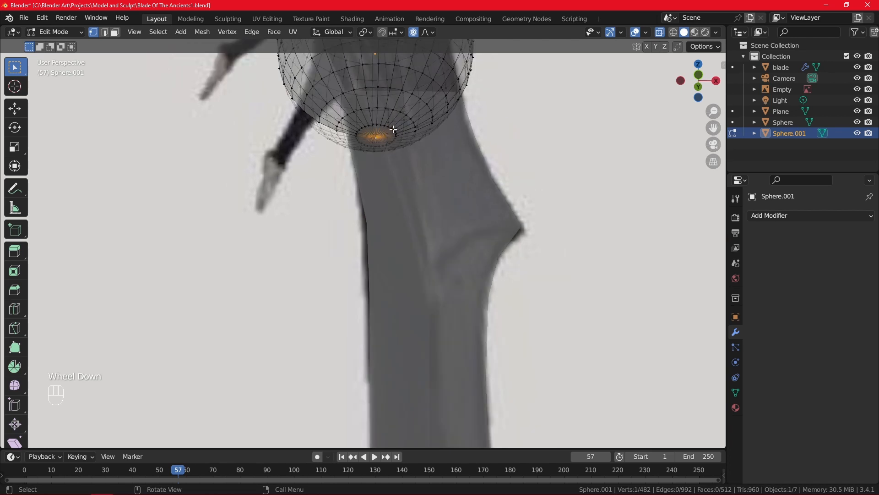
key(KP_1)
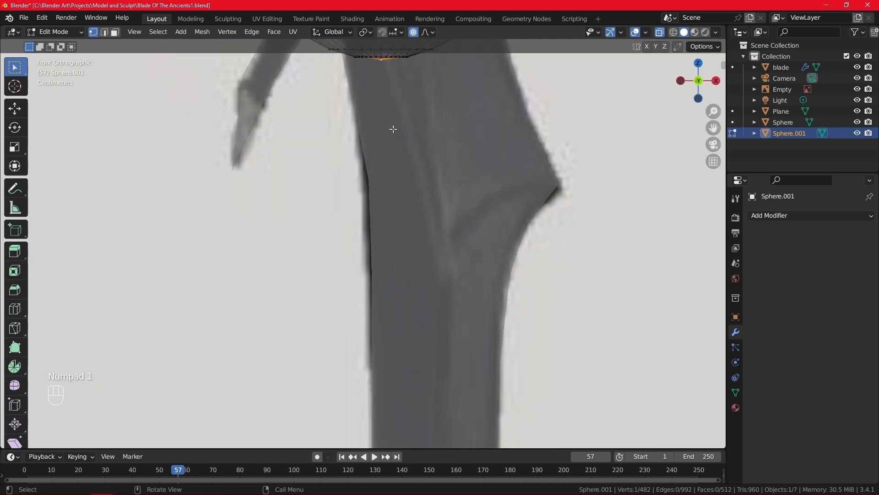
scroll(393, 131, down, 3)
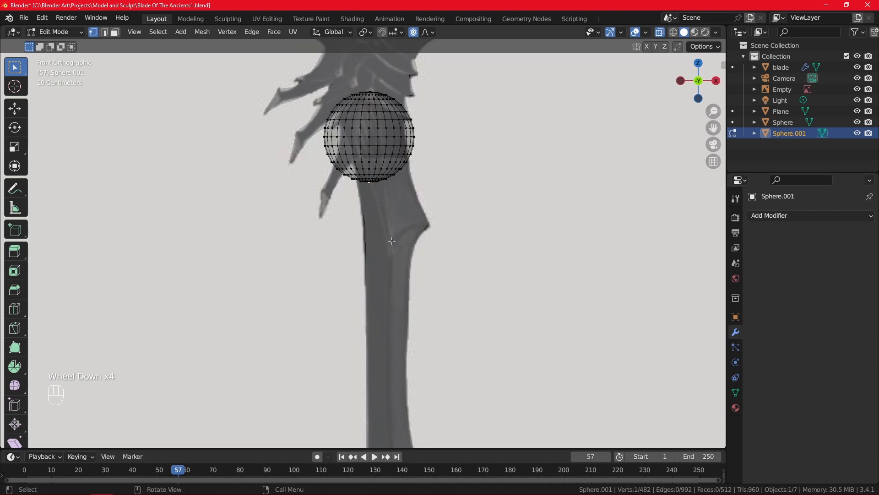
- Pull the bottom pole vertex about 0.073 m along X and -0.225 m along Z with proportional size 0.263, and rotate it slightly
key(g)
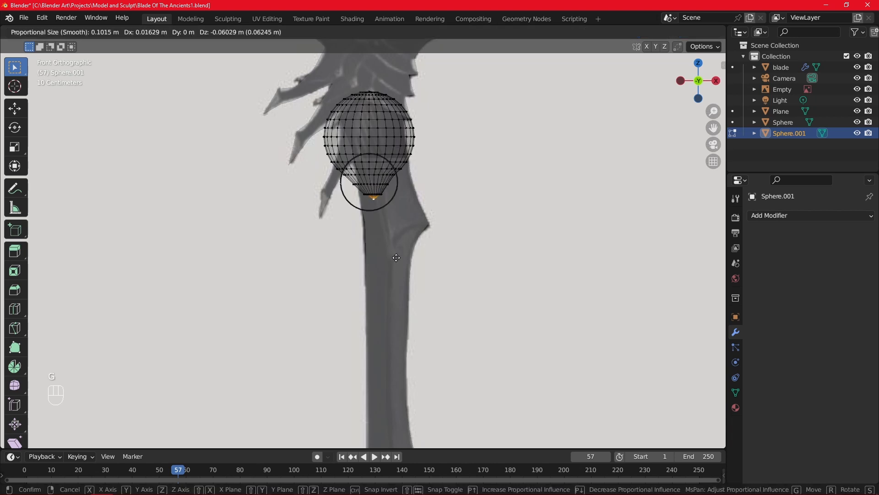
scroll(397, 259, down, 4)
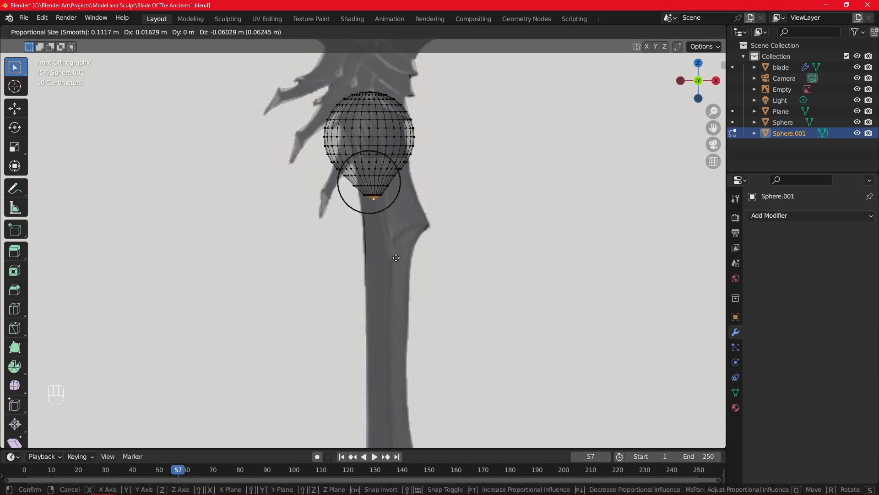
scroll(401, 264, down, 5)
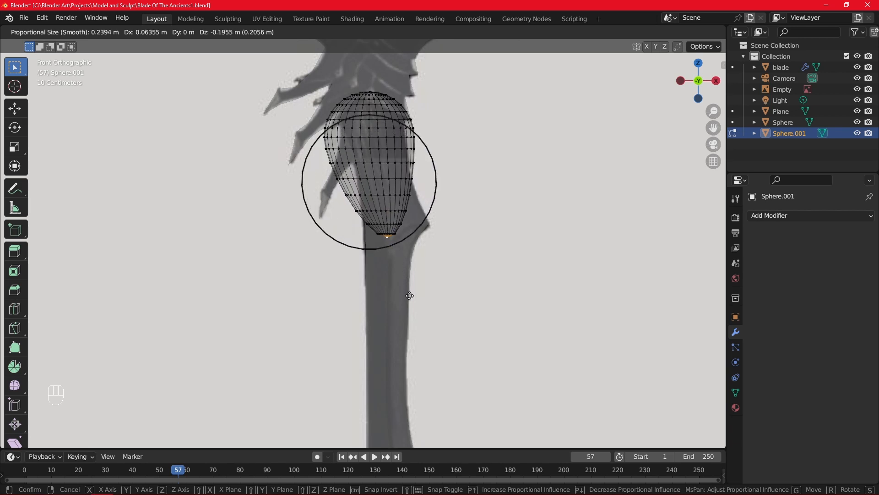
scroll(411, 298, down, 1)
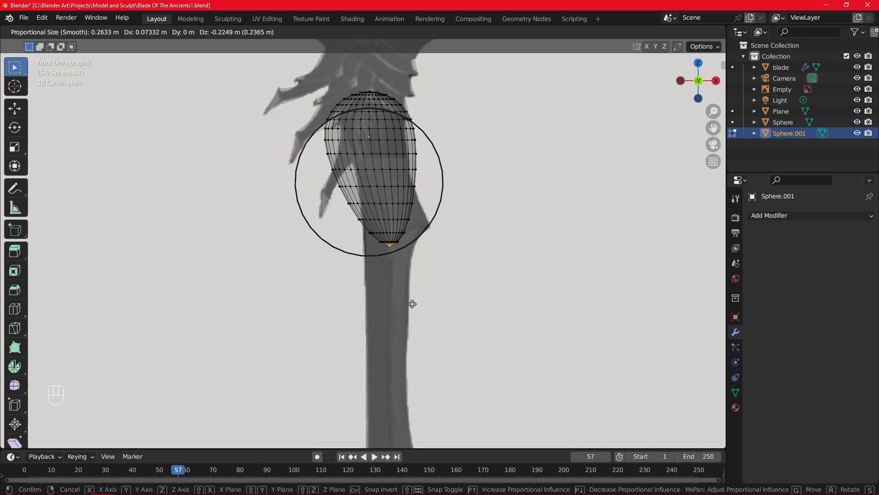
click(413, 303)
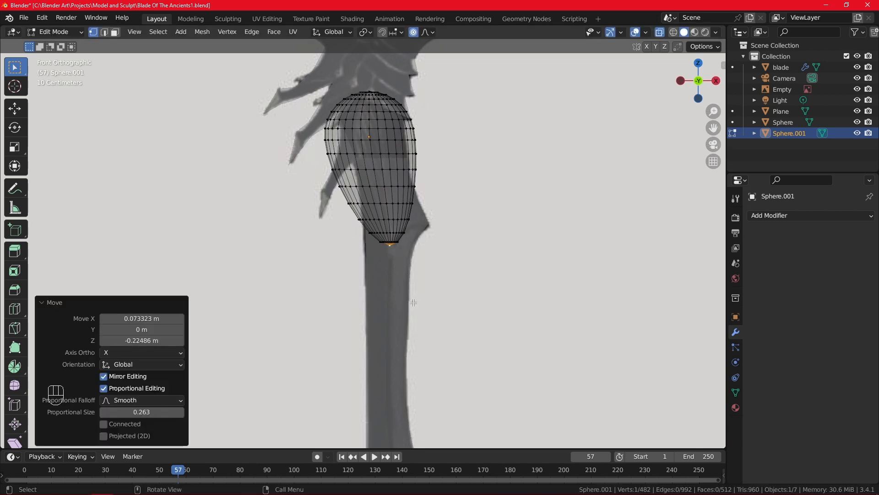
key(r)
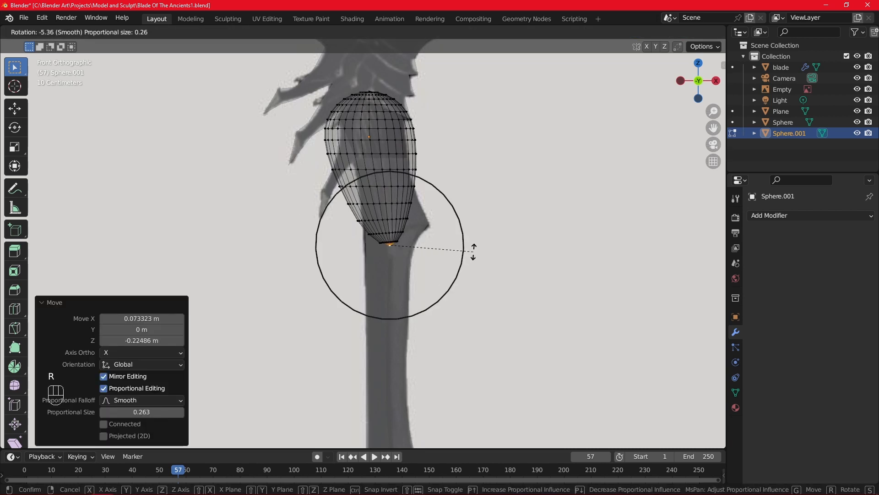
click(474, 250)
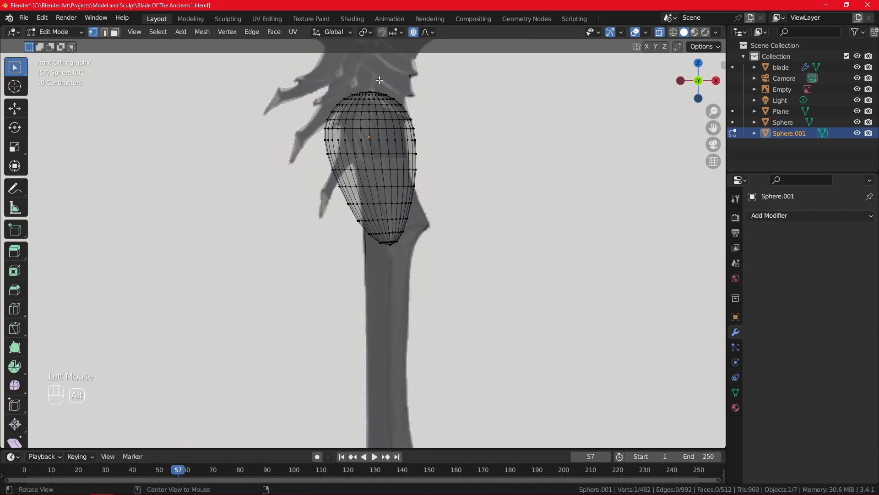
- Select the sphere's top pole vertex and raise it about 0.103 m along Z in front view with proportional size 0.263
middle_drag(430, 178, 367, 102)
click(367, 98)
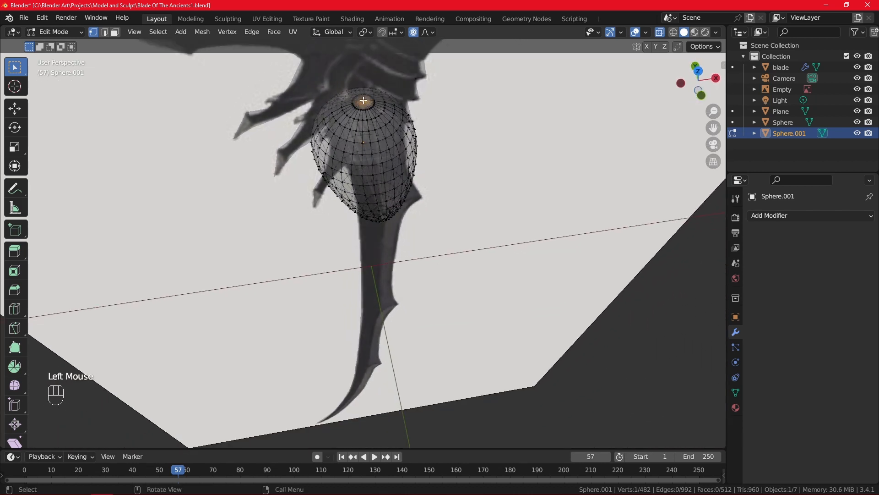
key(KP_1)
scroll(367, 98, down, 1)
key(g)
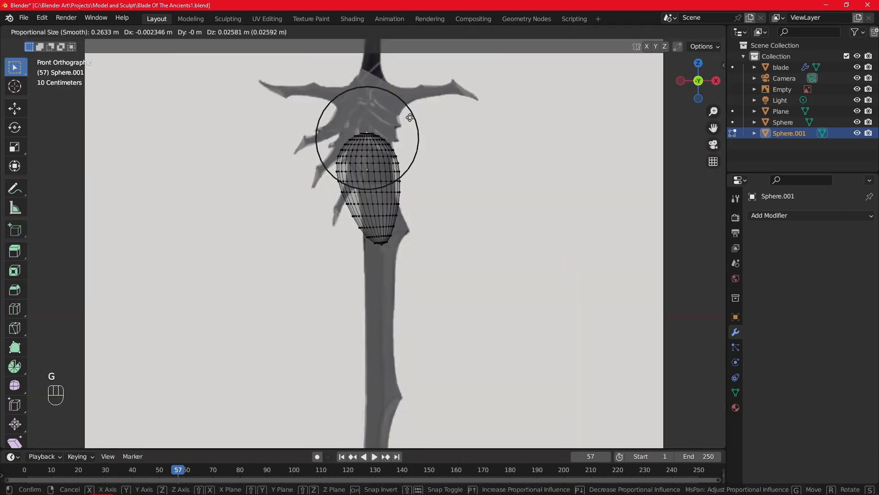
click(411, 103)
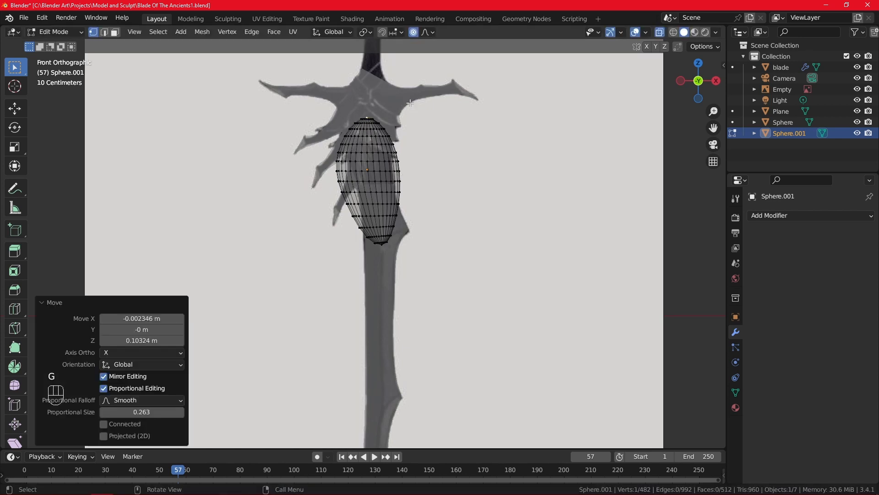
- Scale the entire stretched sphere mesh uniformly to about 0.598
key(a)
key(s)
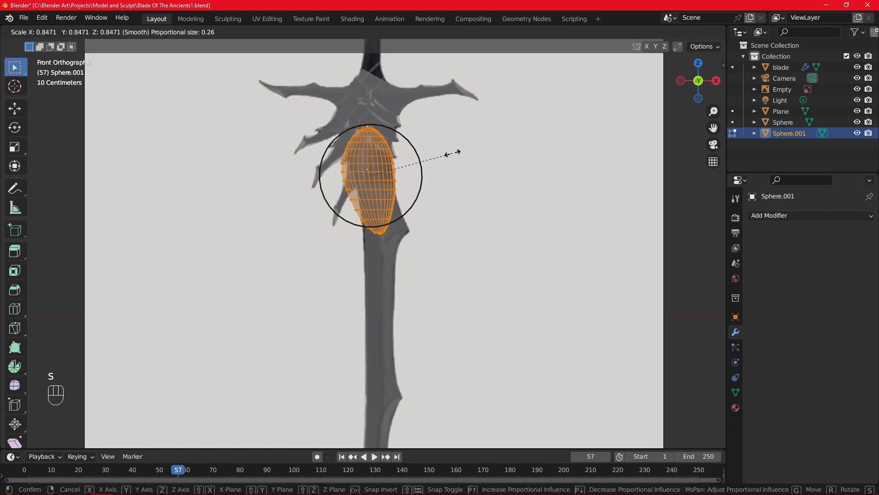
click(429, 160)
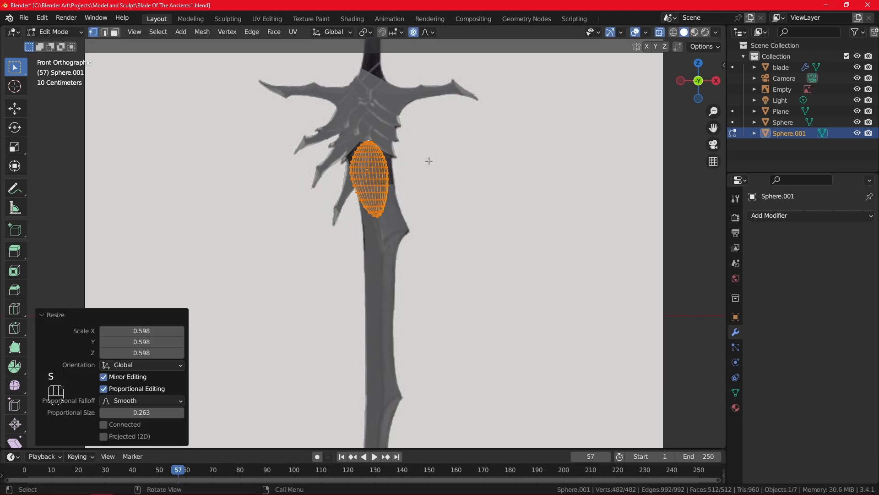
- Hide the Plane, Sphere and blade objects to expose the reference image around the stretched sphere
click(857, 112)
click(859, 123)
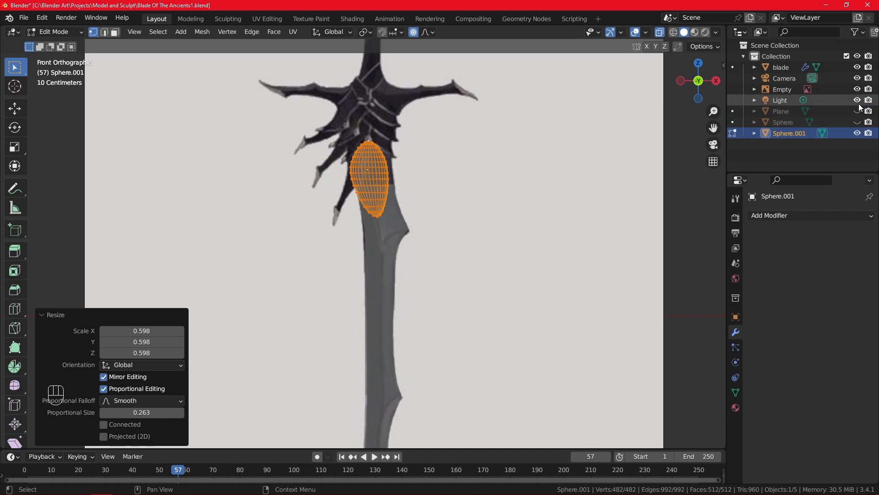
click(858, 67)
scroll(522, 235, up, 3)
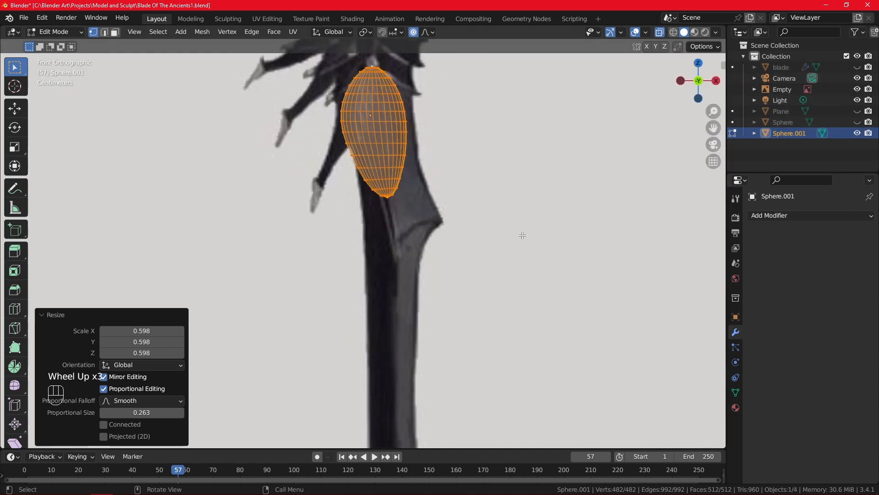
- Try shifting the whole mesh and cancel, and pull its bottom vertex down about 0.06 m with proportional size 0.263
key(g)
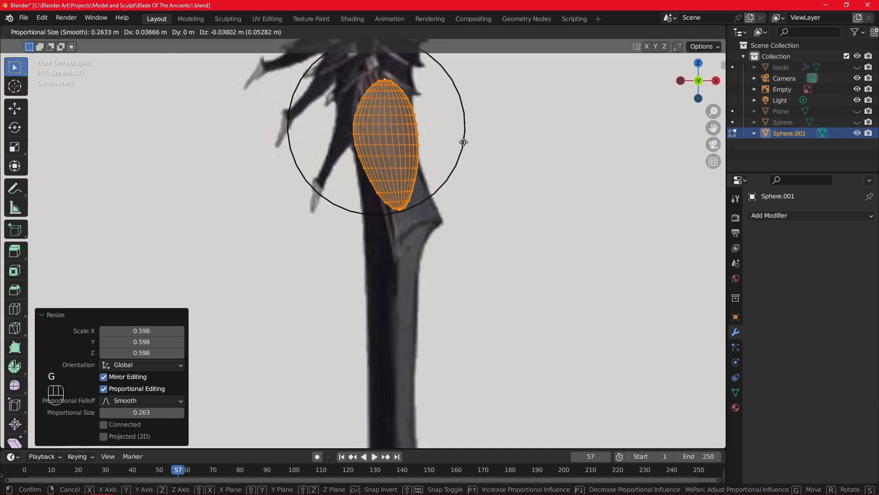
right_click(504, 134)
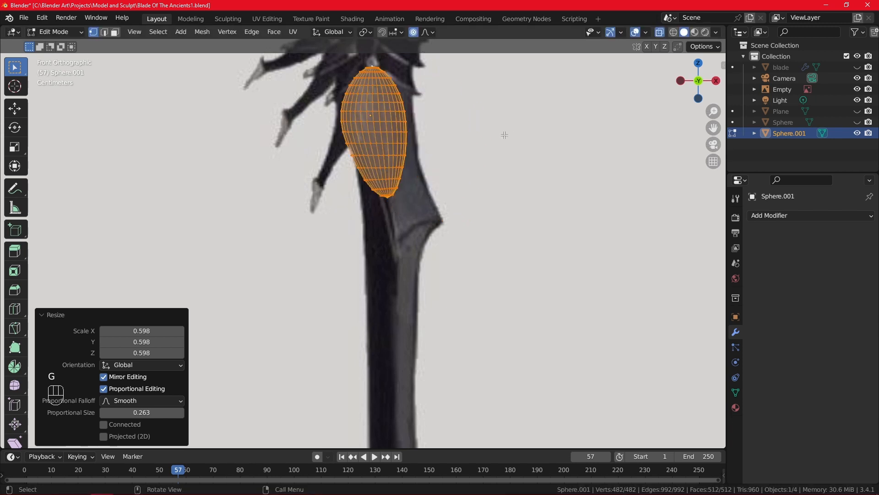
click(386, 200)
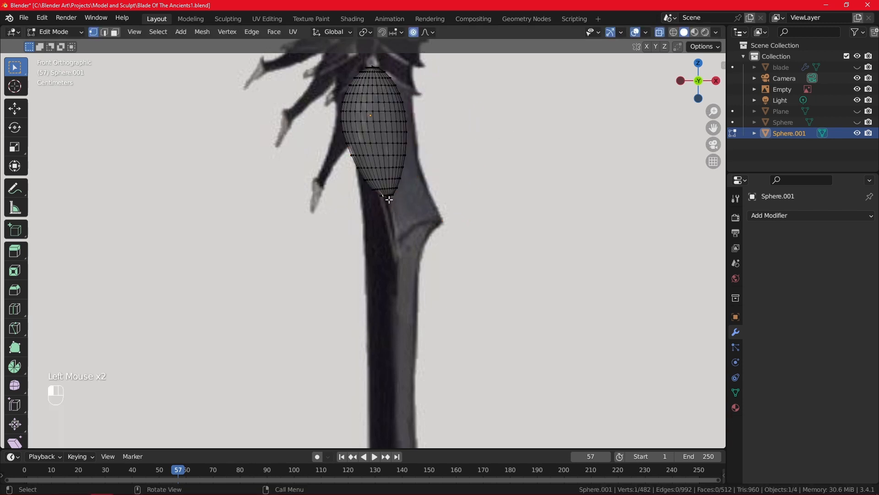
key(g)
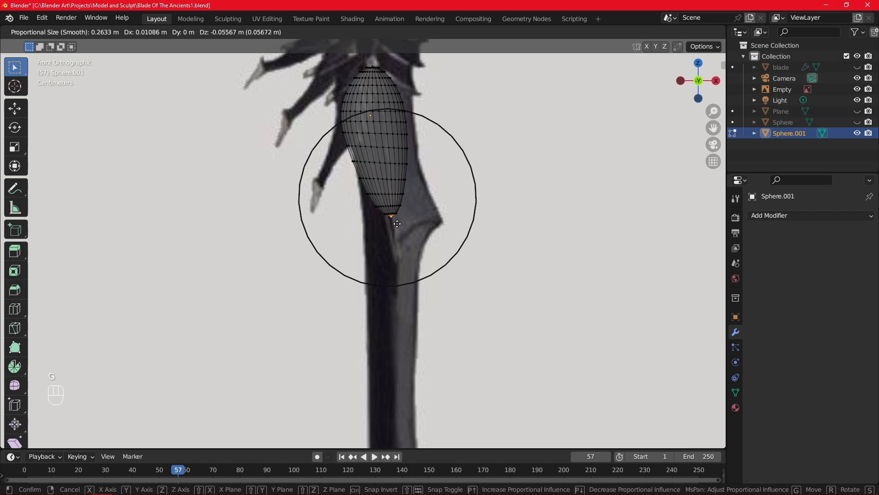
click(397, 224)
- Select the horizontal edge loop around the mesh's widest section and scale it to about 0.823 with proportional size 0.319
double_click(363, 121)
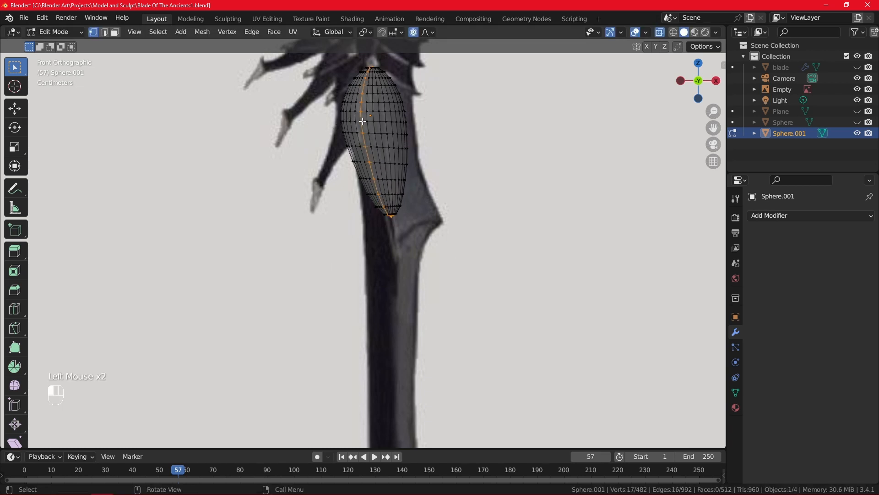
double_click(363, 121)
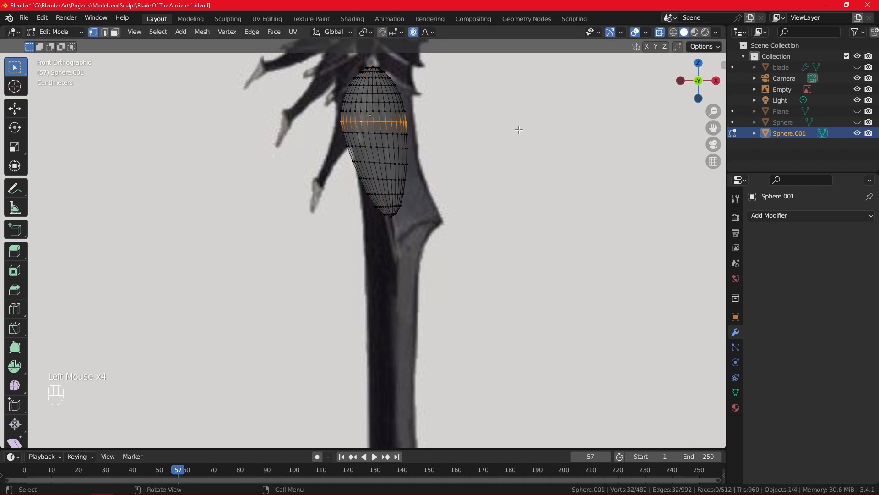
key(s)
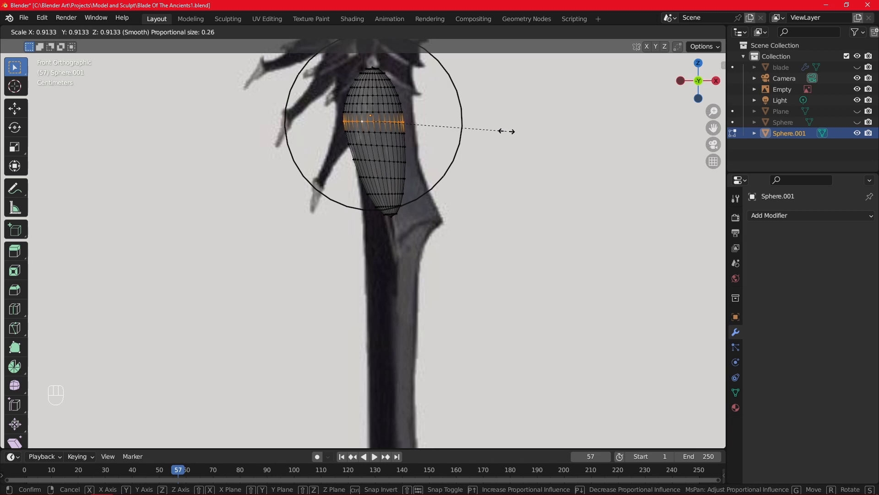
scroll(506, 132, down, 2)
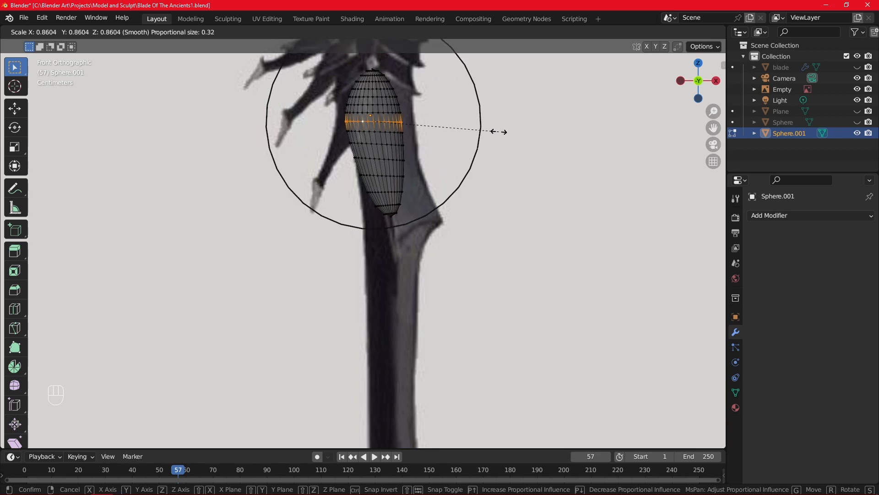
click(493, 132)
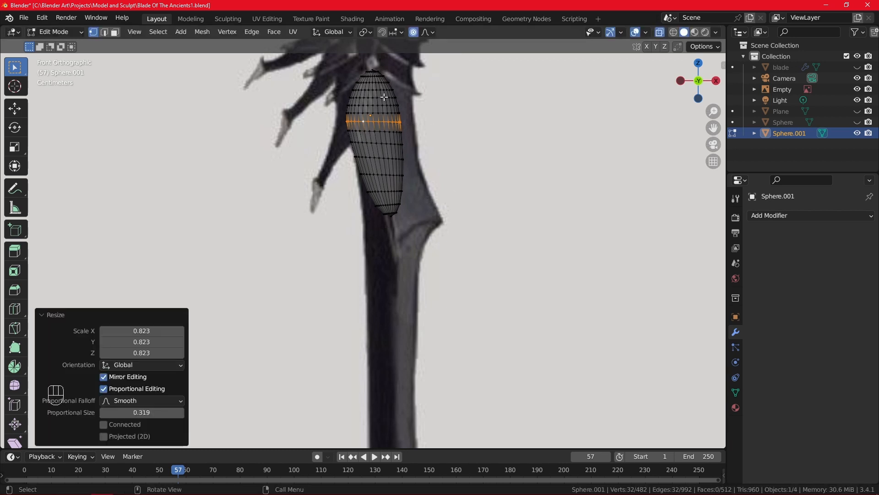
- Select a horizontal edge loop on the mesh's upper part and scale it to about 1.065 with proportional size 0.180
scroll(384, 97, down, 1)
double_click(380, 77)
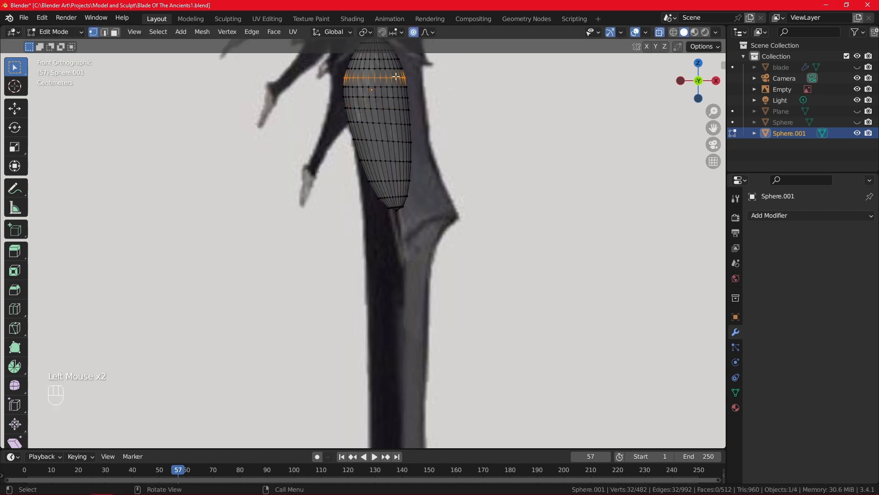
key(s)
scroll(397, 76, up, 4)
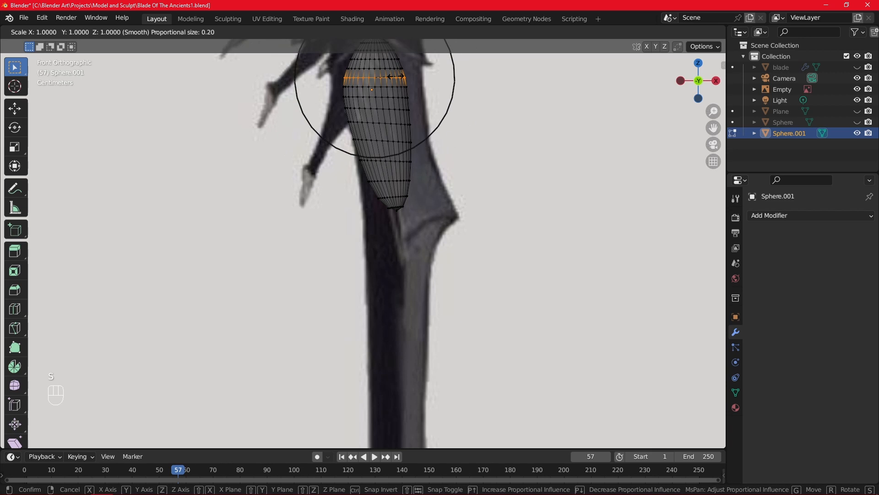
scroll(392, 76, up, 1)
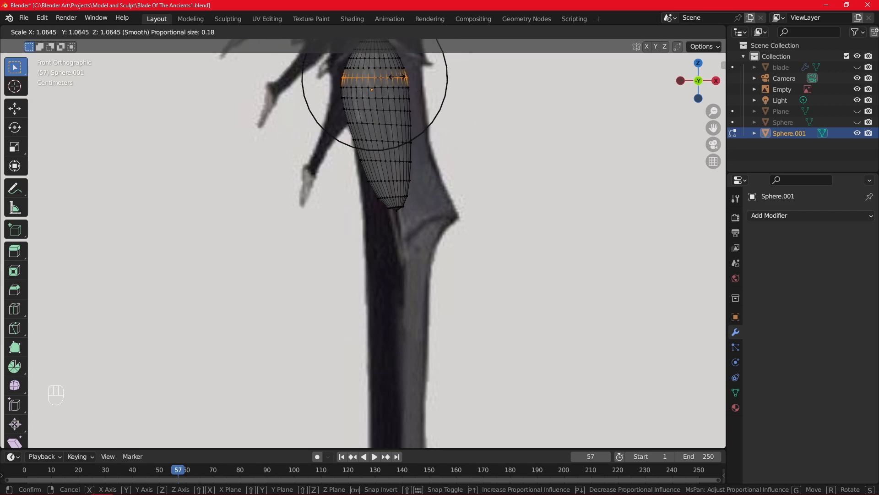
click(396, 77)
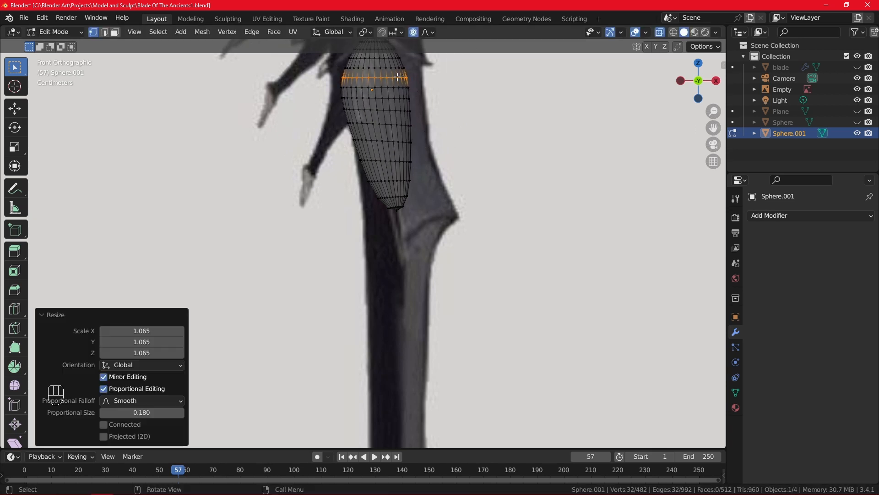
- Select a horizontal edge loop on the mesh's lower part and scale it to about 0.975 with proportional size 0.180
double_click(382, 160)
double_click(381, 160)
double_click(382, 159)
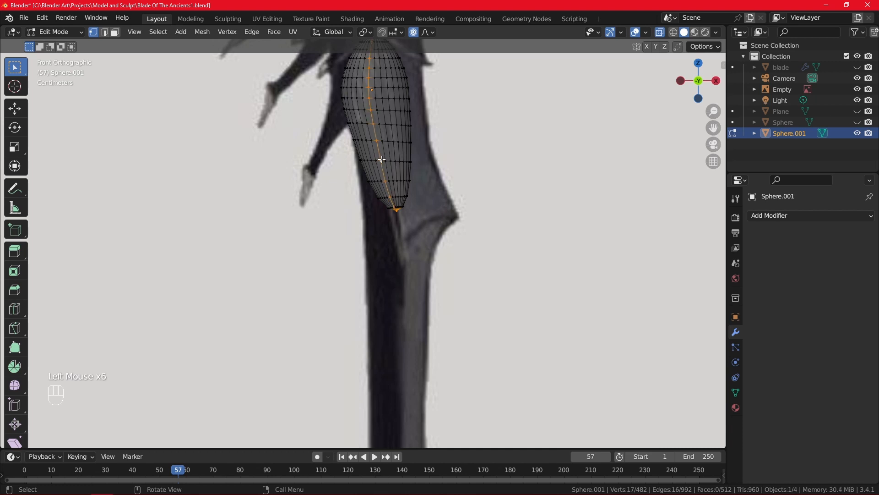
scroll(382, 160, up, 2)
double_click(401, 127)
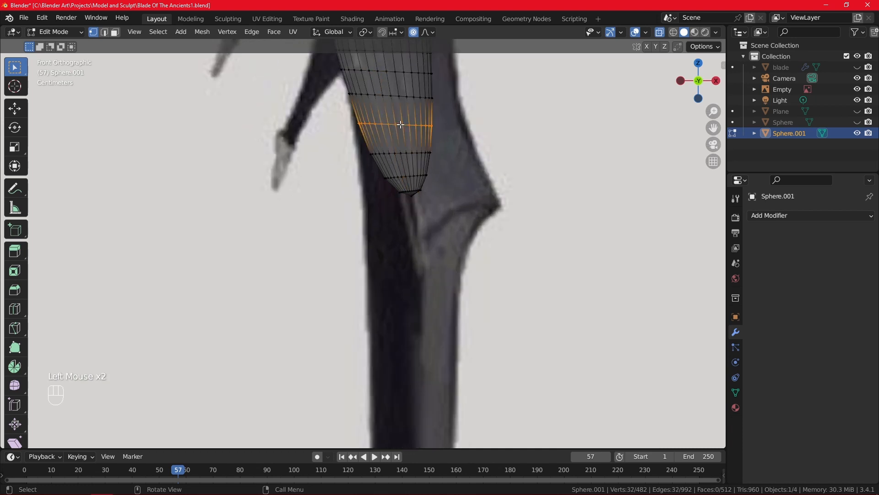
scroll(401, 132, down, 2)
key(s)
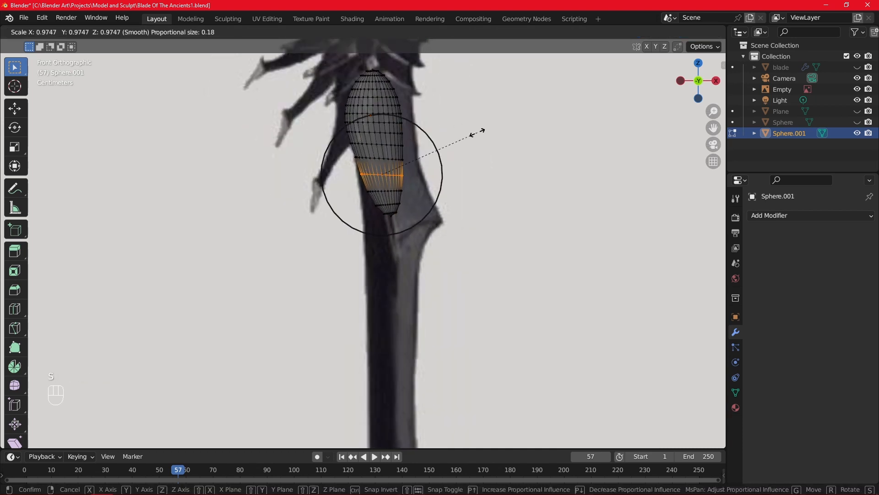
click(477, 133)
- Pull the mesh's bottom vertex down about 0.025 m with proportional size 0.180 and return to Object Mode
scroll(431, 163, down, 2)
scroll(452, 147, up, 4)
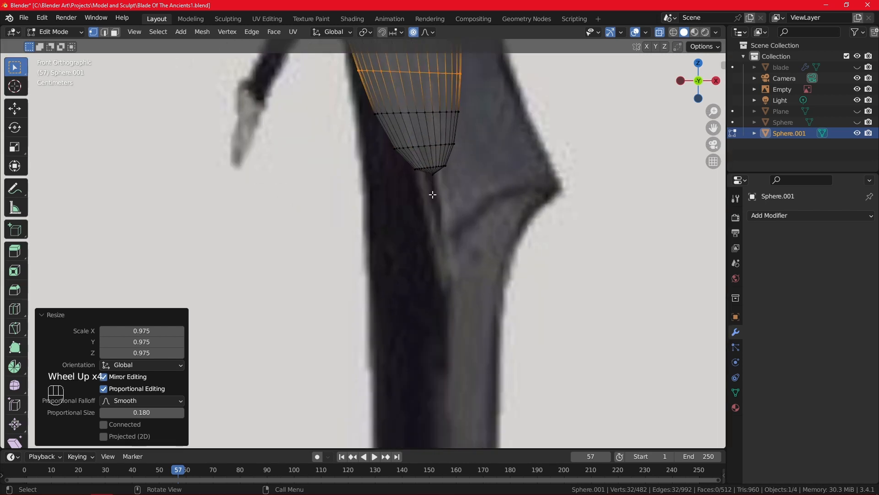
click(432, 176)
scroll(455, 201, down, 3)
key(g)
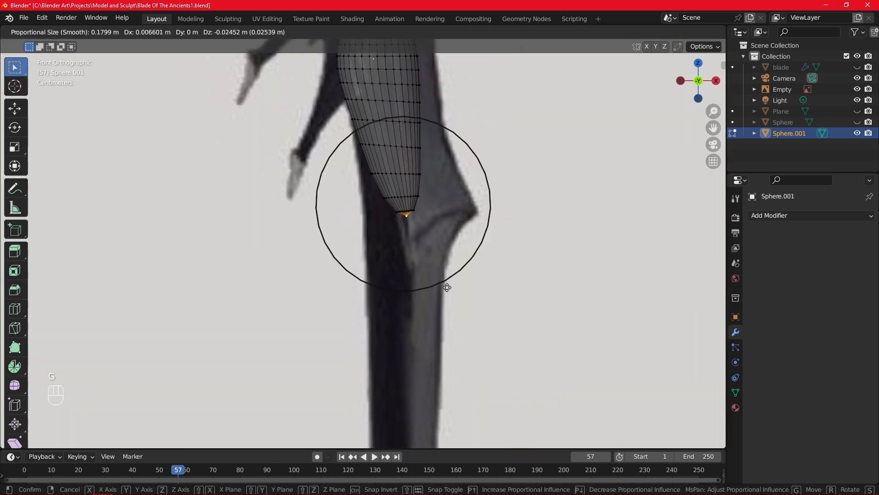
click(447, 287)
scroll(435, 174, down, 3)
scroll(435, 174, up, 2)
key(Tab)
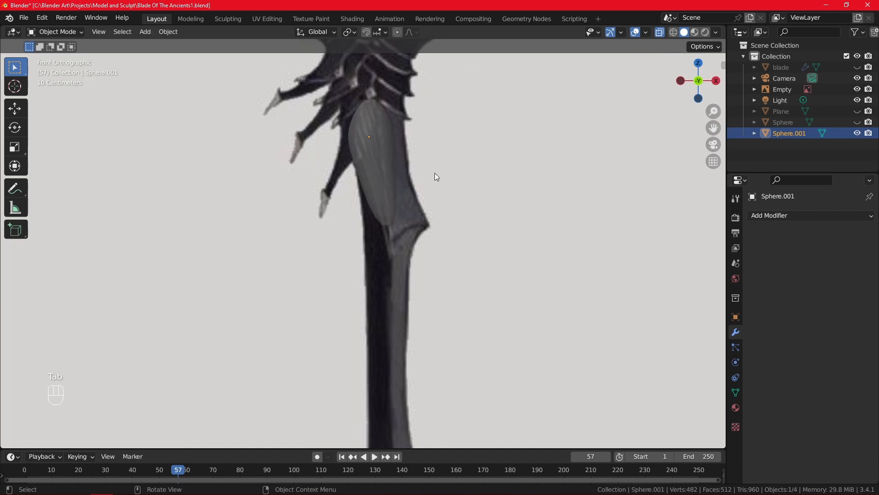
- Select a horizontal edge loop around the mesh's middle and scale it along Y to about 0.843 with proportional size 0.18
middle_drag(437, 177, 592, 202)
key(Tab)
double_click(351, 141)
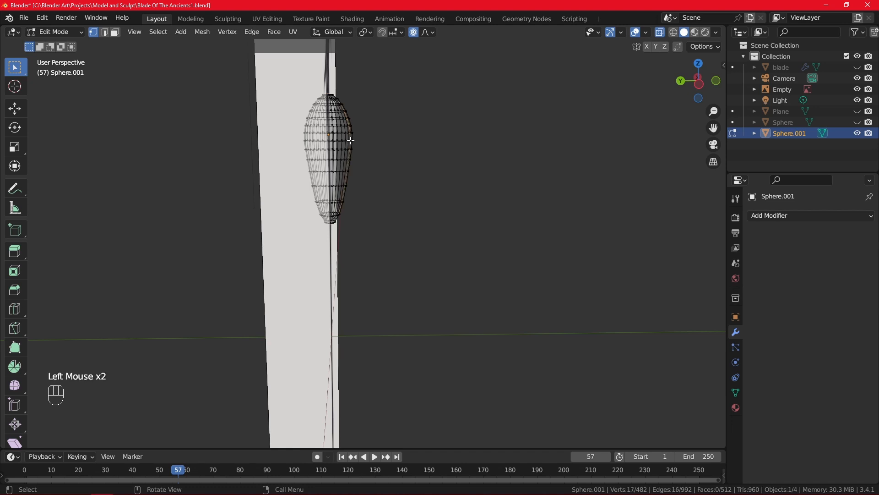
middle_drag(466, 128, 403, 121)
scroll(404, 120, up, 2)
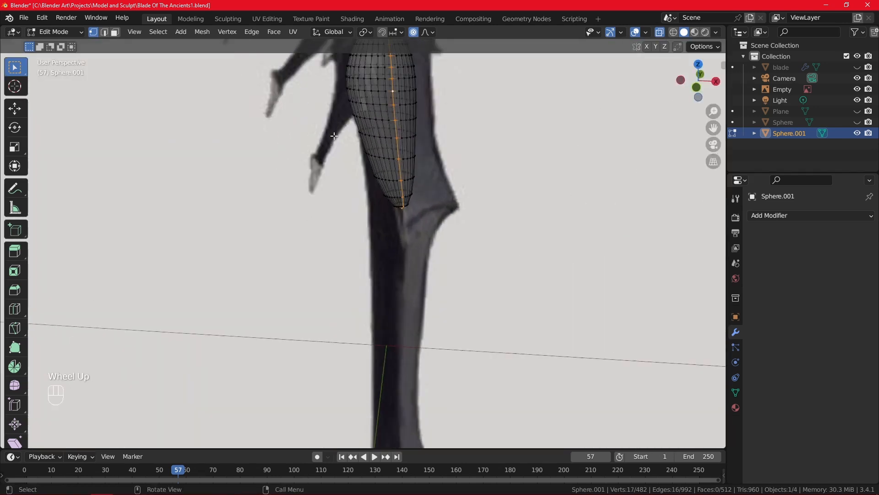
alt+click(389, 76)
scroll(389, 78, down, 3)
alt+middle_drag(389, 78, 502, 155)
key(s)
key(s)
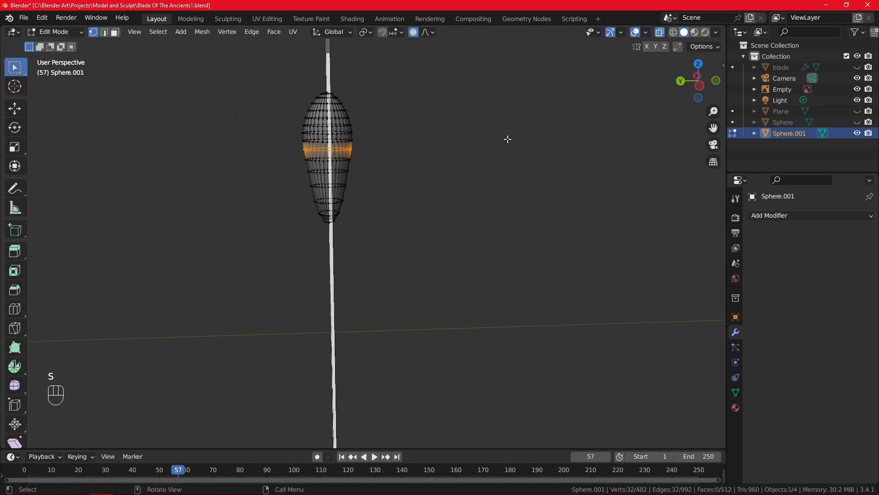
key(x)
key(y)
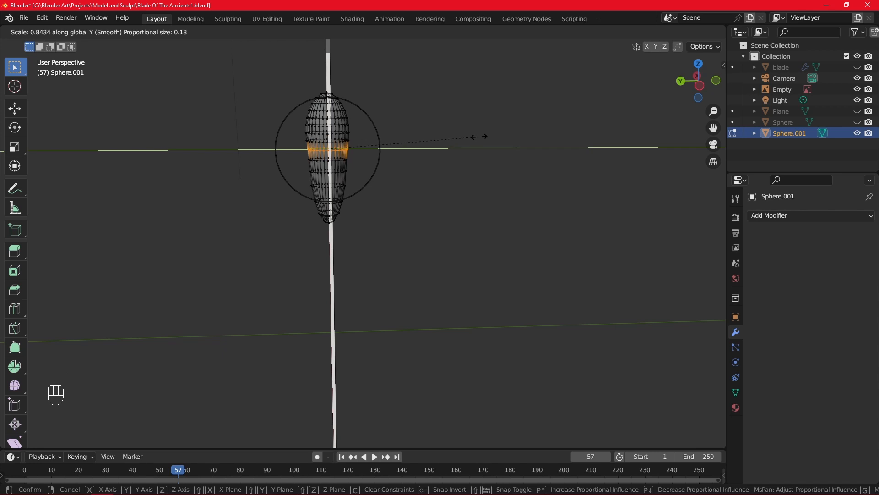
click(480, 136)
middle_drag(480, 137, 417, 147)
key(Tab)
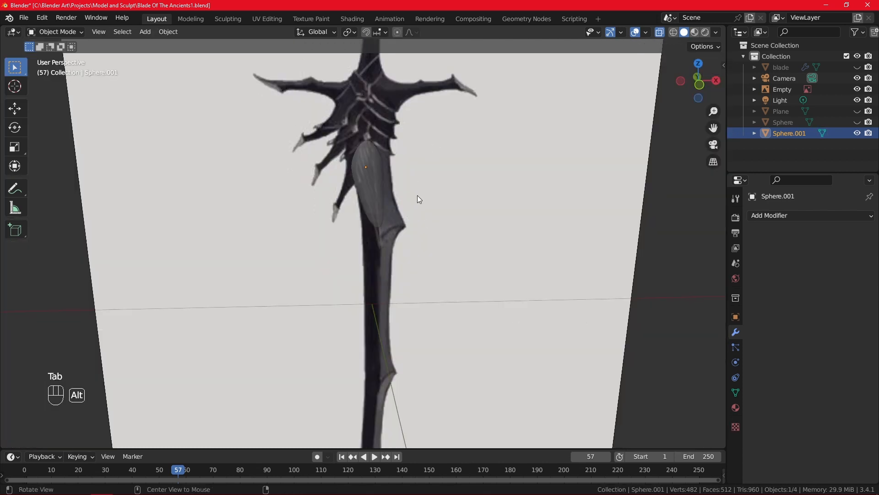
- Unhide the Plane, Sphere and blade objects so the guard and blade display with the reshaped sphere
mouse_move(417, 195)
alt+middle_down()
mouse_move(395, 173)
mouse_move(292, 186)
mouse_move(407, 181)
alt+middle_up()
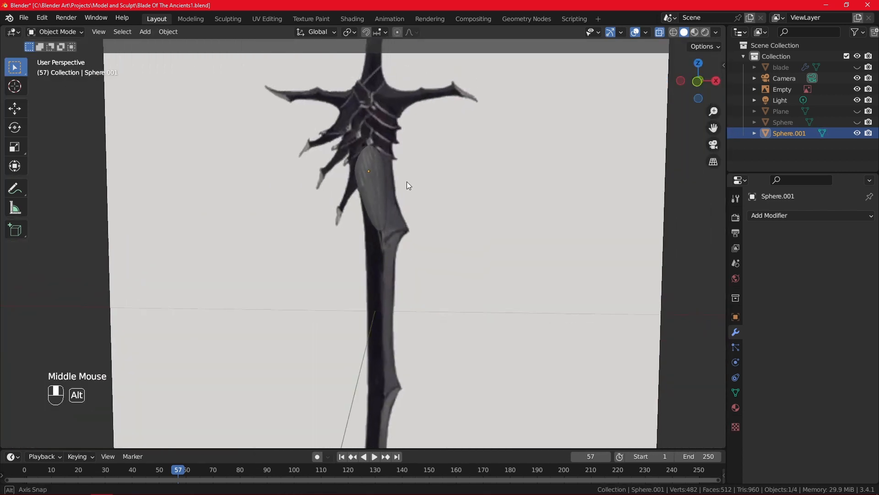
scroll(395, 183, up, 2)
click(383, 136)
scroll(394, 130, down, 1)
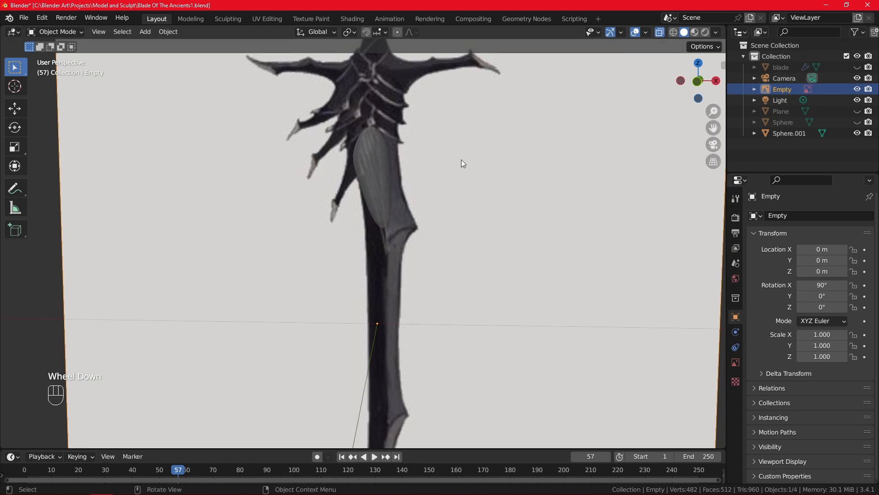
scroll(446, 159, down, 1)
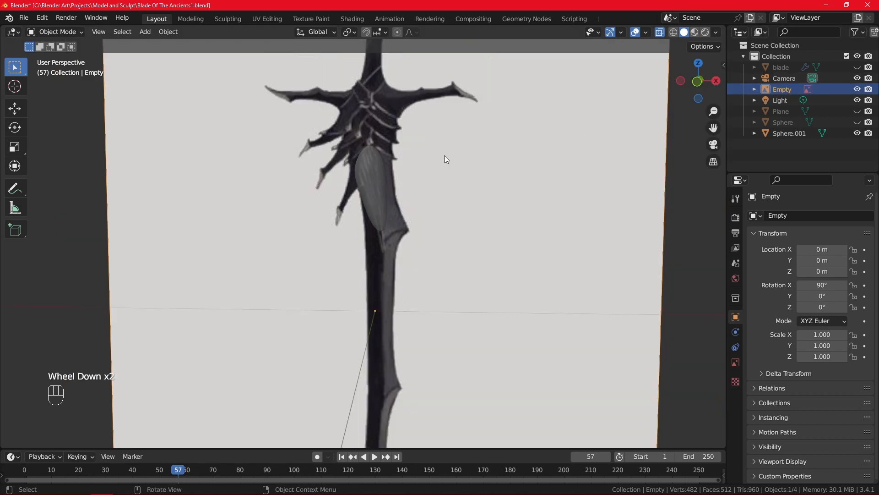
click(858, 111)
click(857, 122)
scroll(567, 224, up, 1)
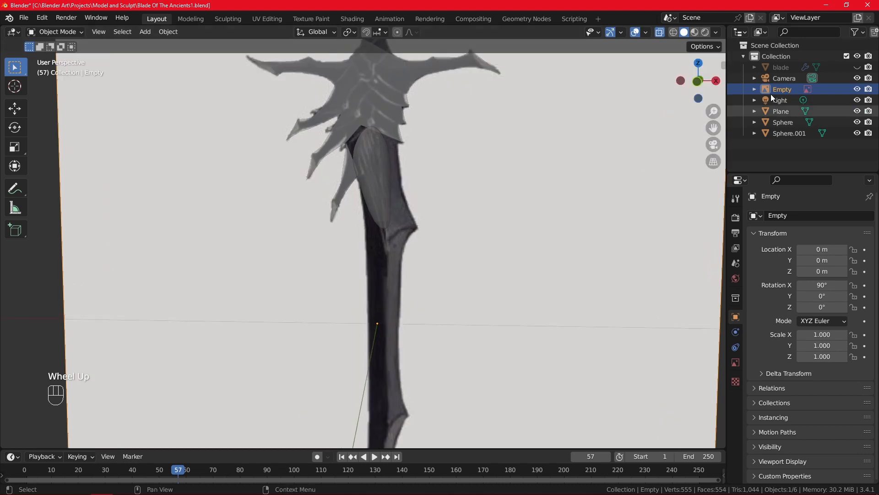
click(857, 67)
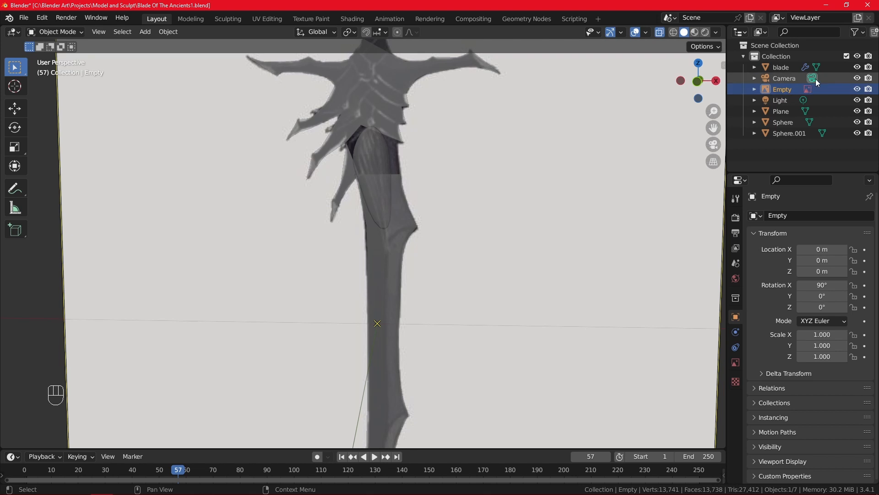
- Inspect which objects make up the sword and which of them the existing collection contains
click(791, 66)
click(790, 133)
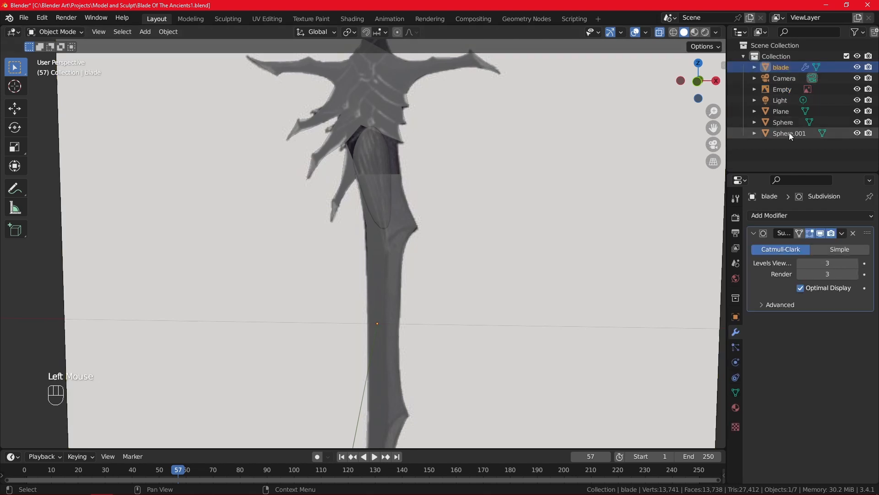
click(791, 122)
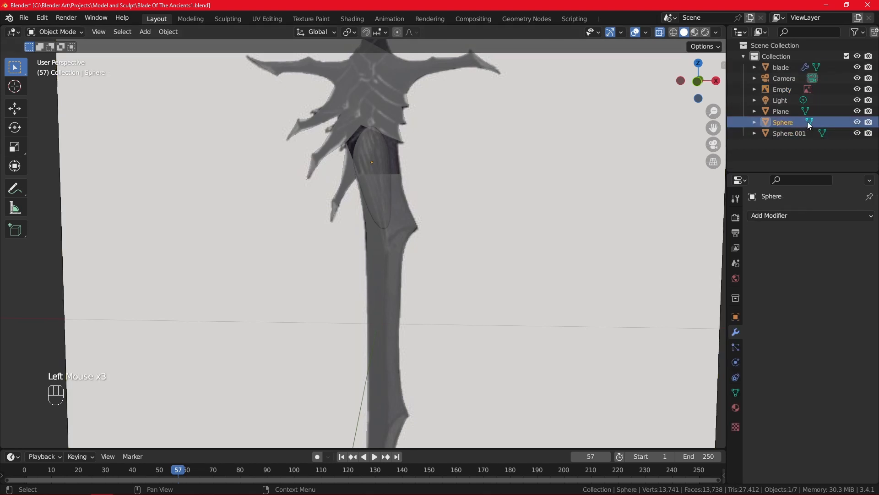
click(787, 111)
scroll(649, 203, down, 1)
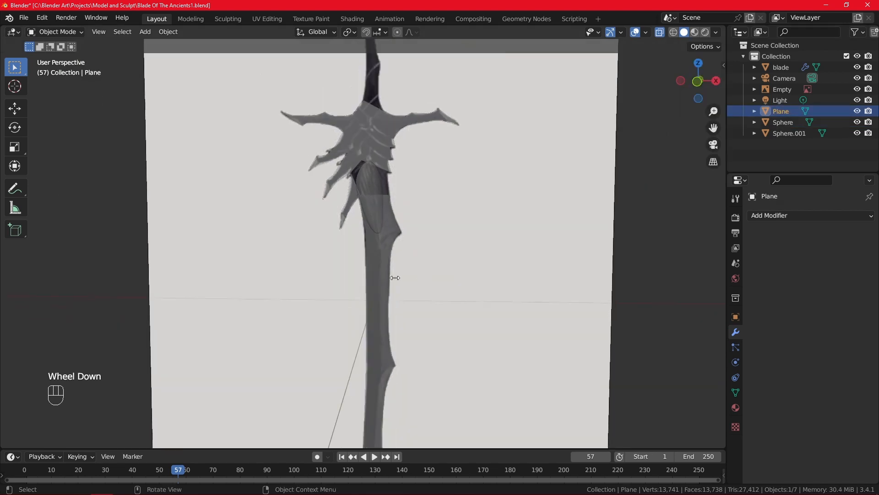
click(386, 276)
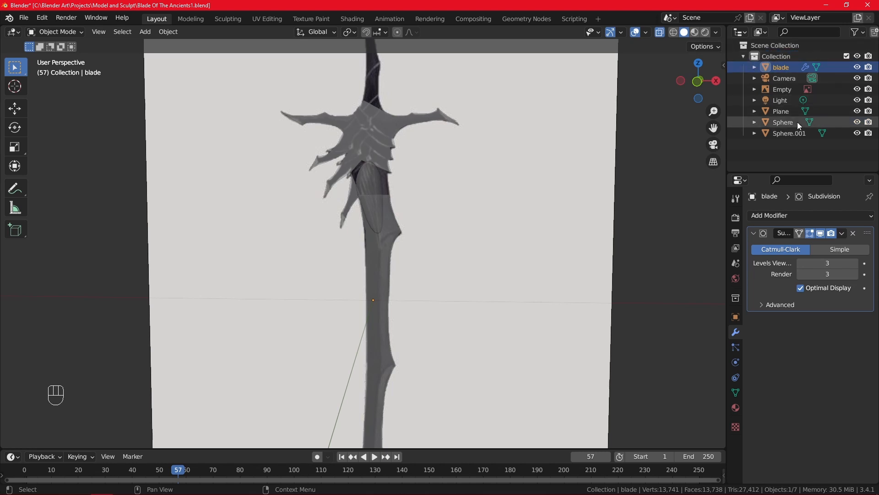
click(744, 57)
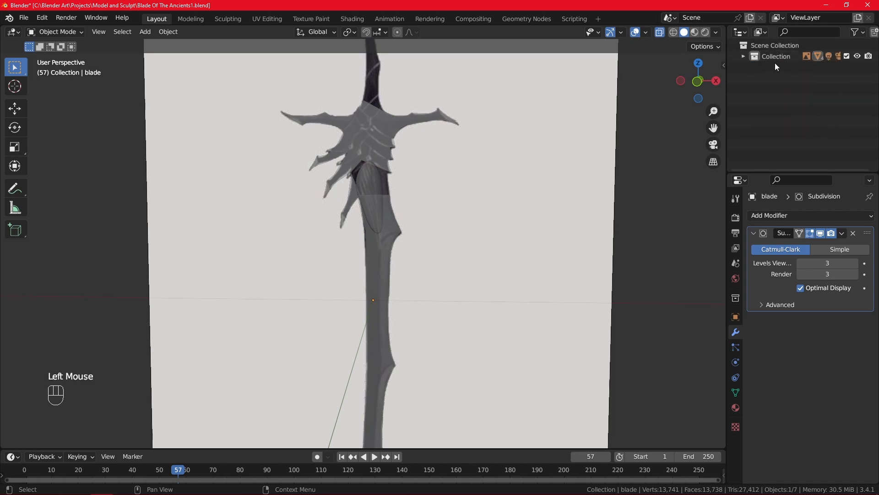
click(743, 57)
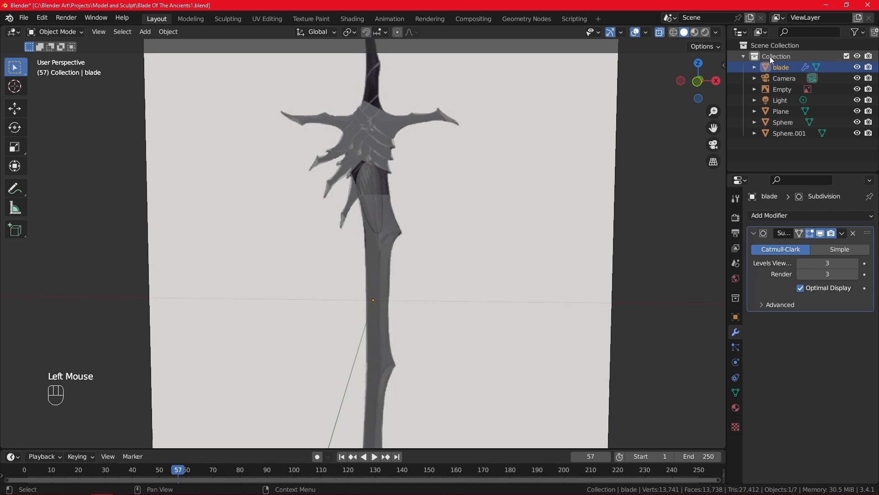
click(744, 56)
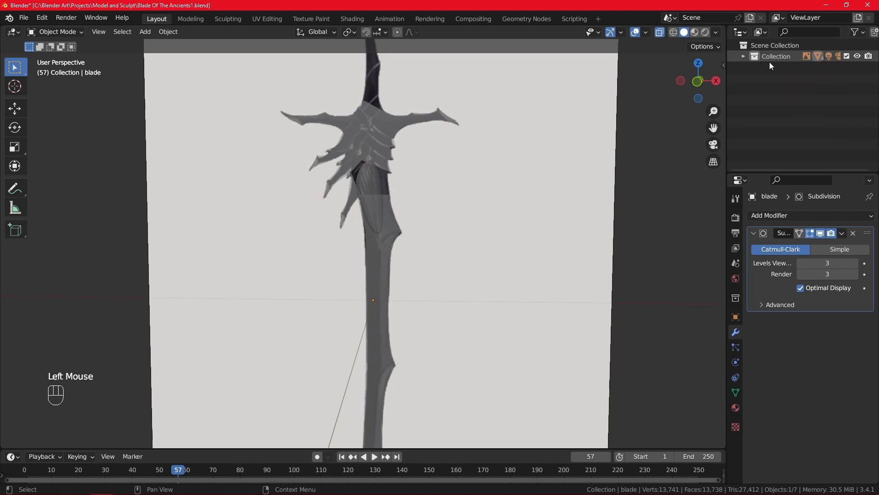
click(743, 57)
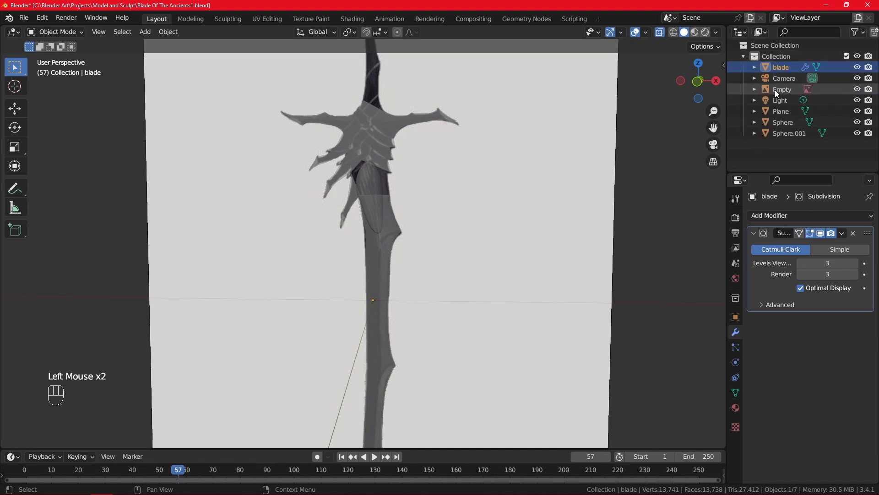
- Add a new collection to the scene and name it Misc
click(743, 56)
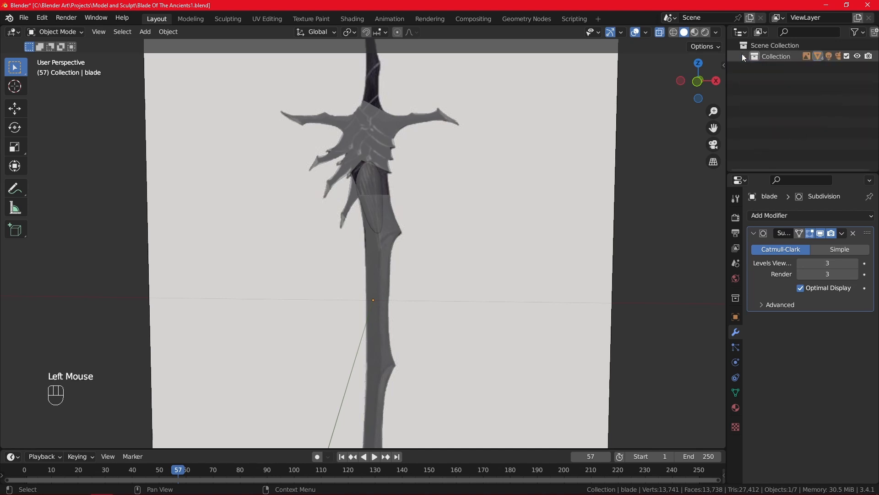
click(873, 35)
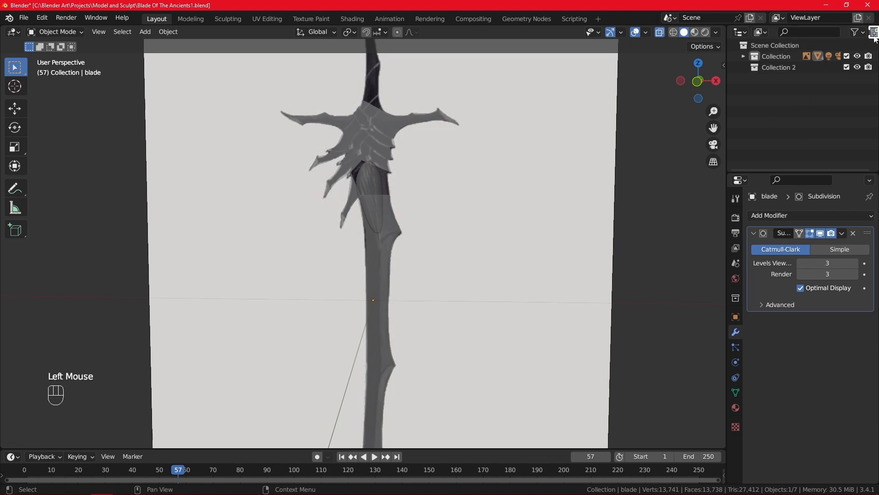
double_click(779, 68)
text(Mi)
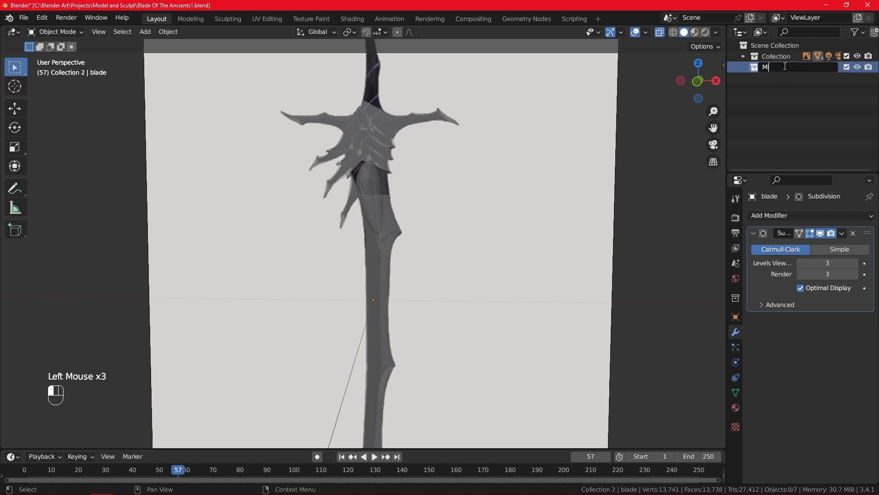
text(sc)
key(Return)
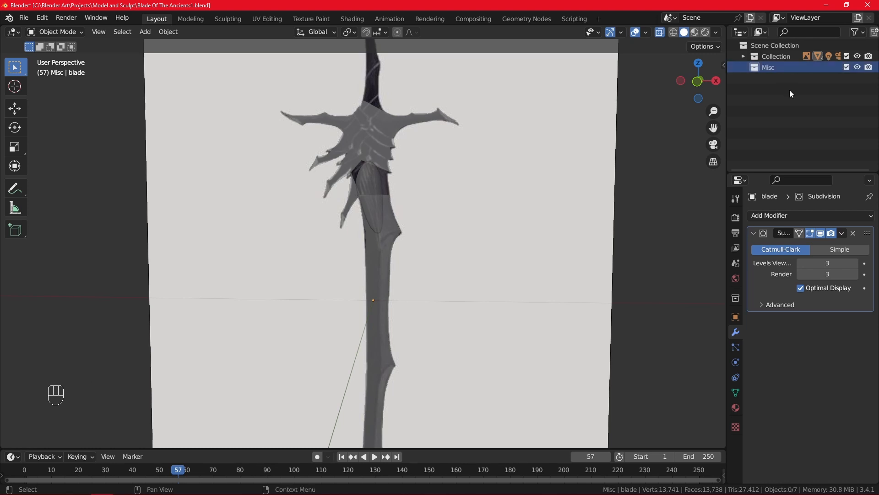
- Select the guard's Plane object, turn off X-ray display, and open the move-to-collection choices before cancelling them
click(744, 56)
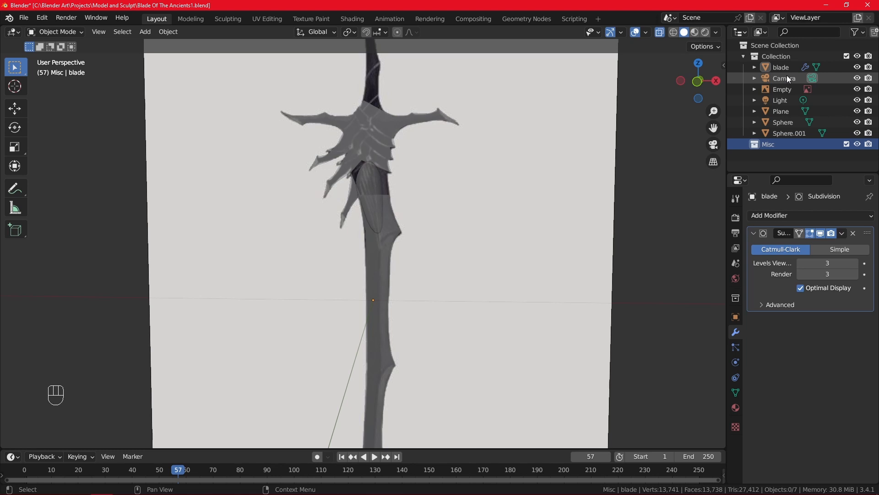
click(374, 133)
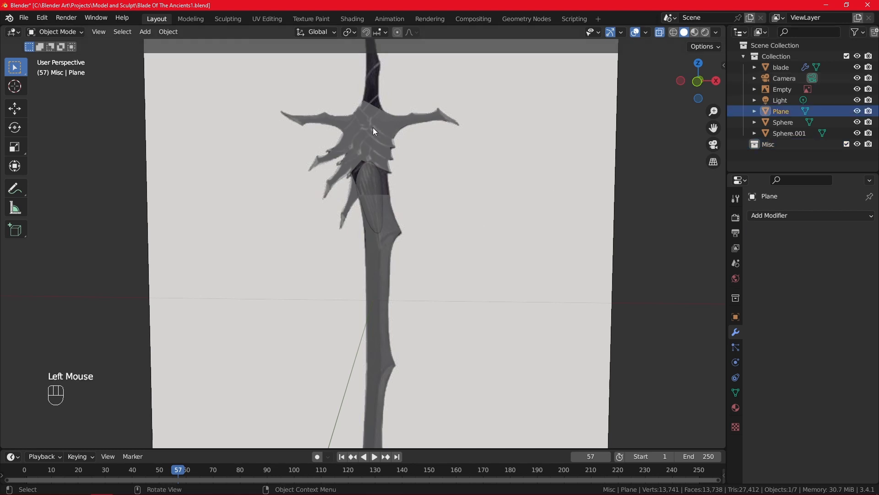
click(660, 32)
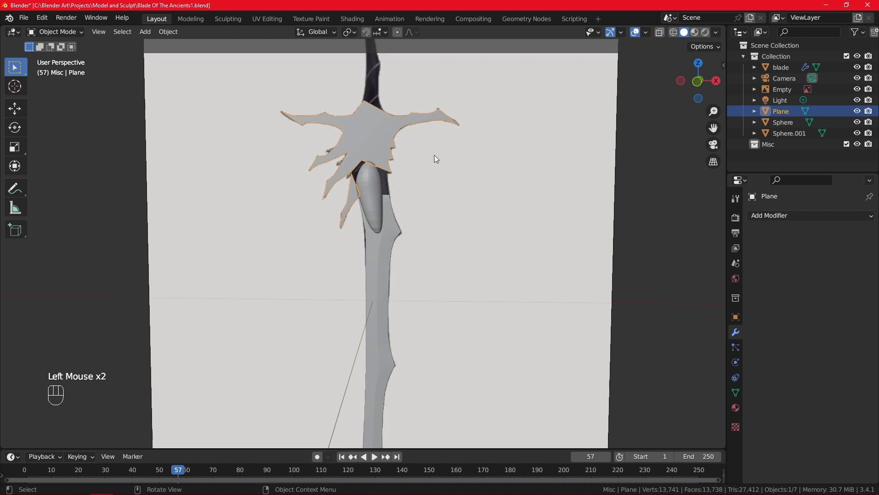
key(m)
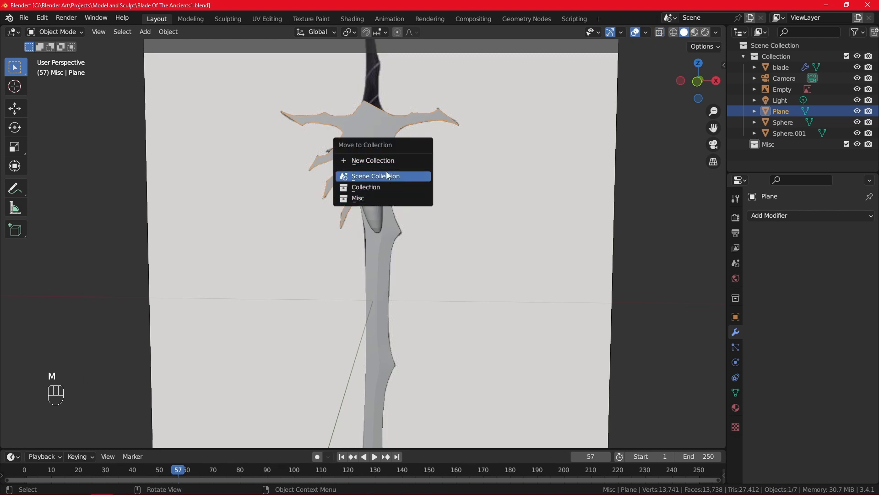
key(Escape)
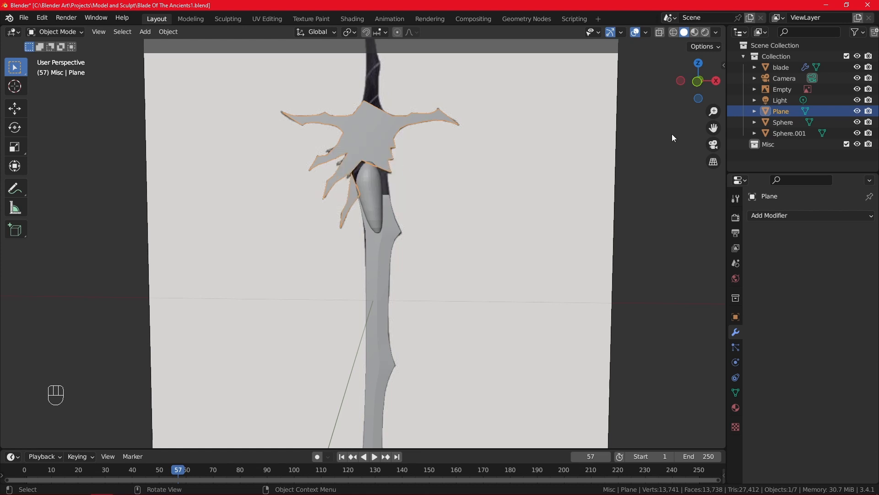
- Move the Camera, Light and Empty objects into the Misc collection
click(785, 77)
drag(786, 78, 777, 147)
drag(784, 89, 779, 137)
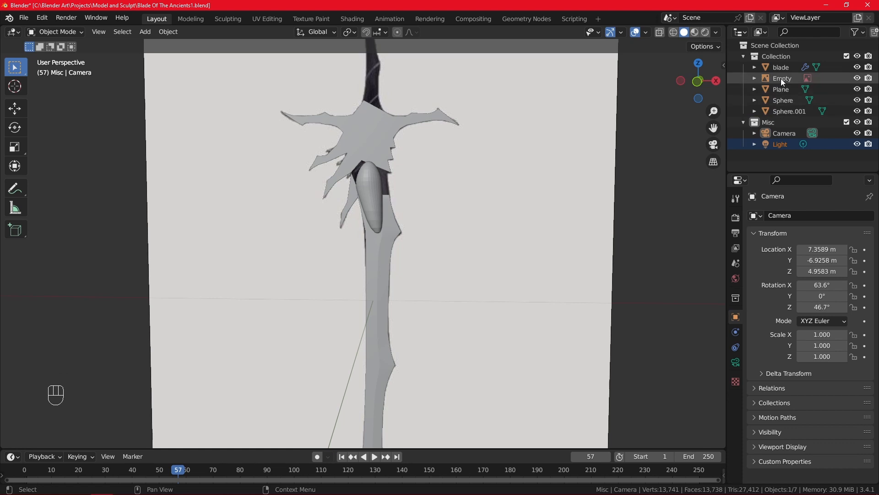
drag(782, 78, 787, 123)
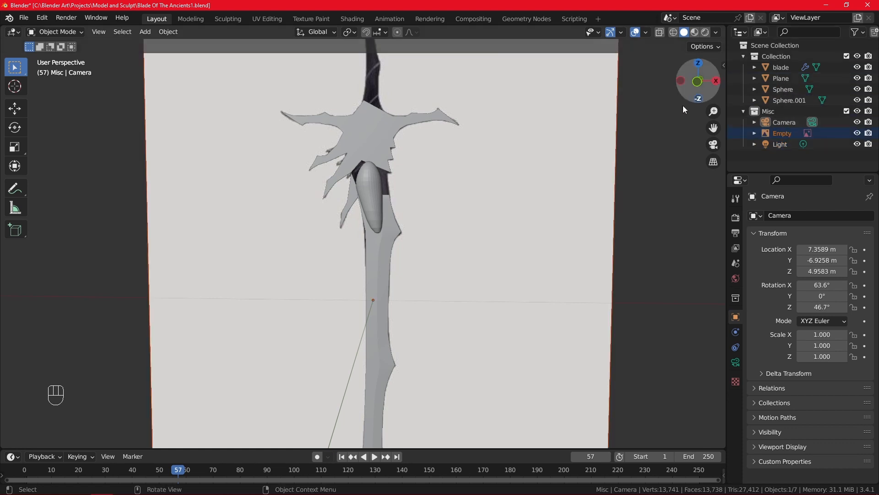
- Check the Misc collection's contents by hiding and showing it in the viewport, and collapse its object list
click(857, 111)
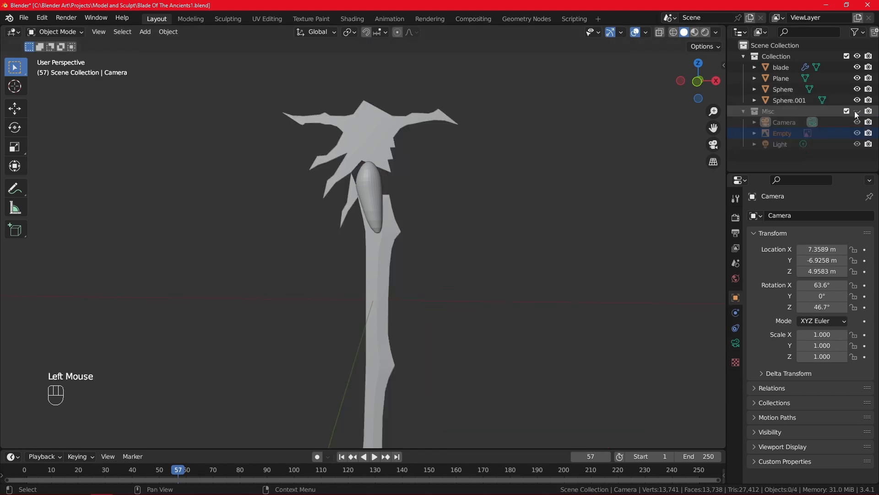
click(857, 112)
click(857, 111)
click(857, 112)
click(743, 111)
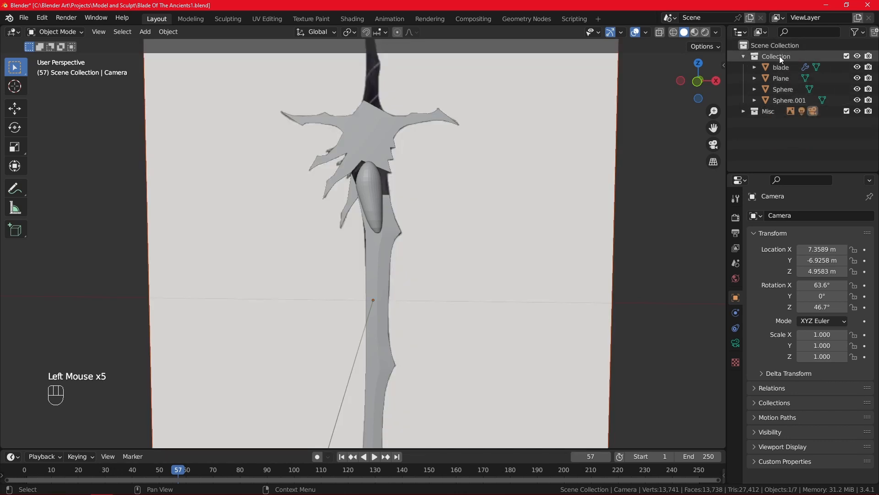
- Rename the collection that holds the blade, guard and sphere objects to Sword Mesh
click(782, 70)
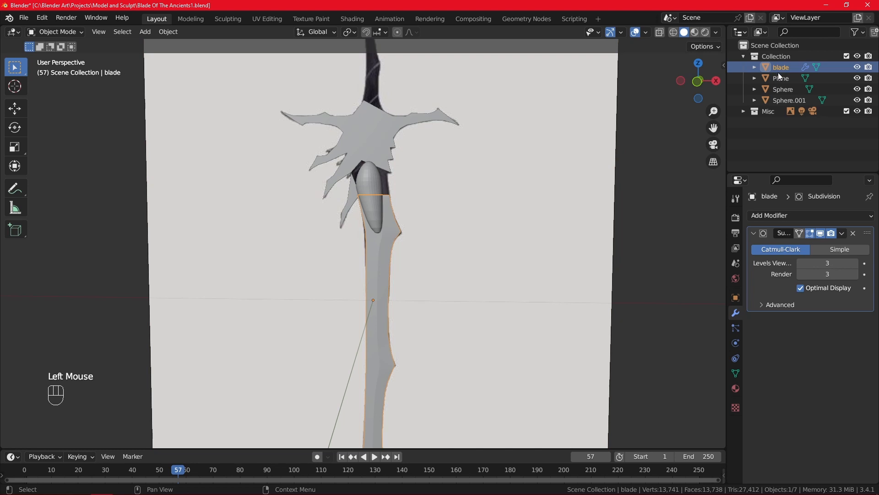
double_click(780, 56)
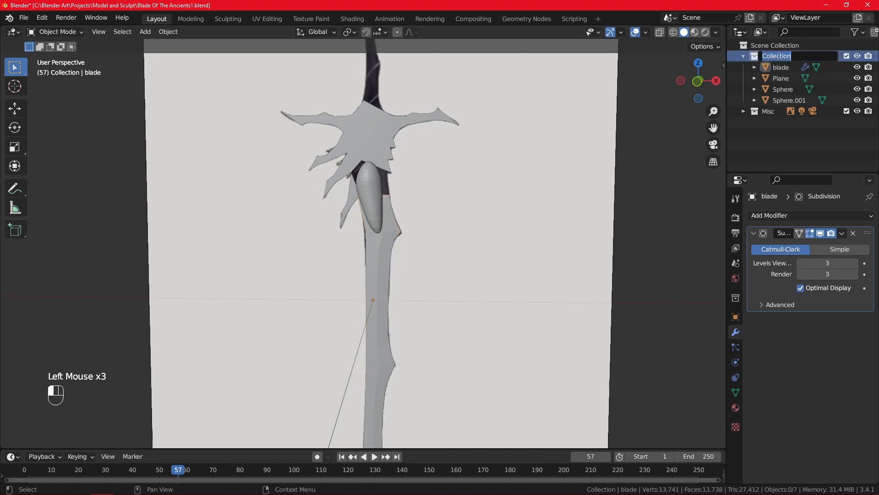
text(S)
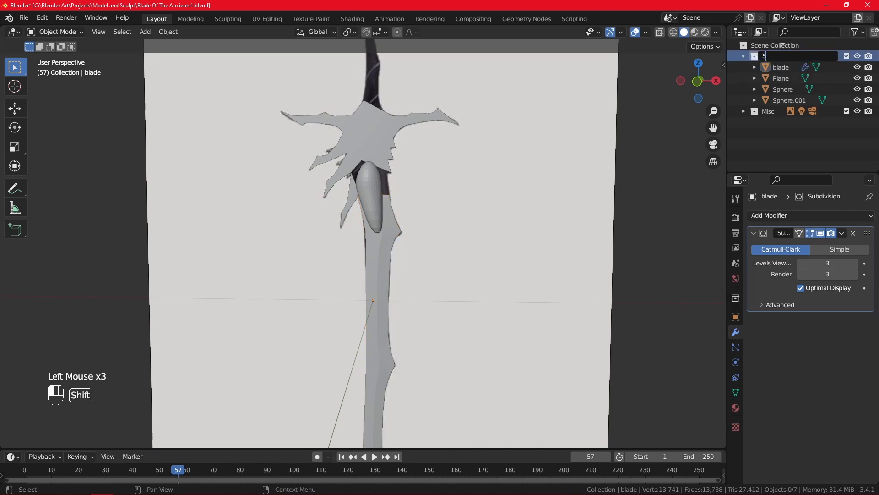
text(word Mesh)
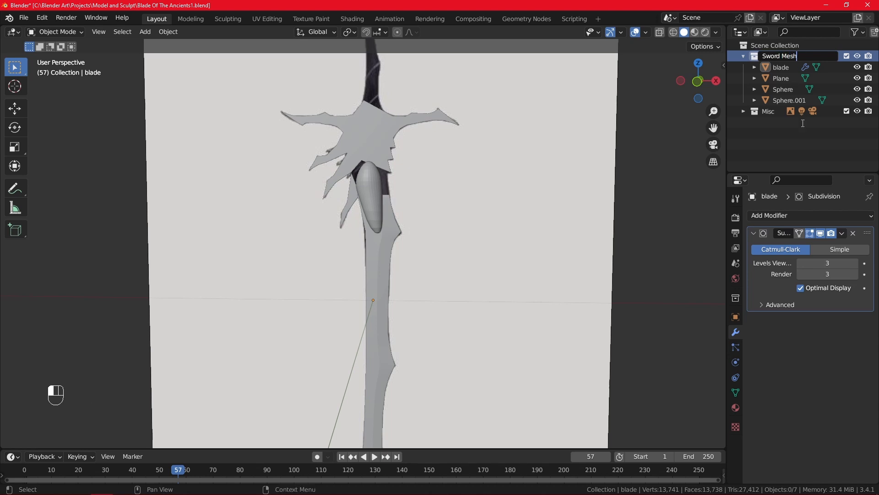
key(Return)
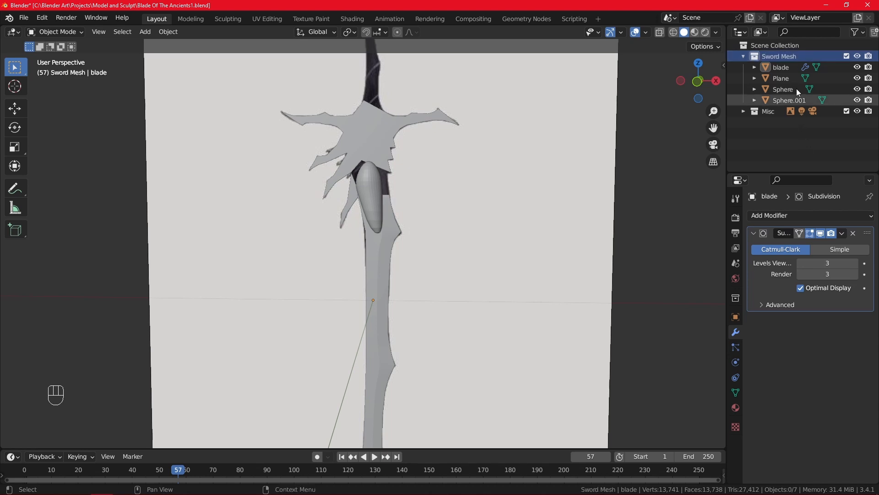
- Rename the guard's Plane object to Handle
click(787, 65)
click(786, 80)
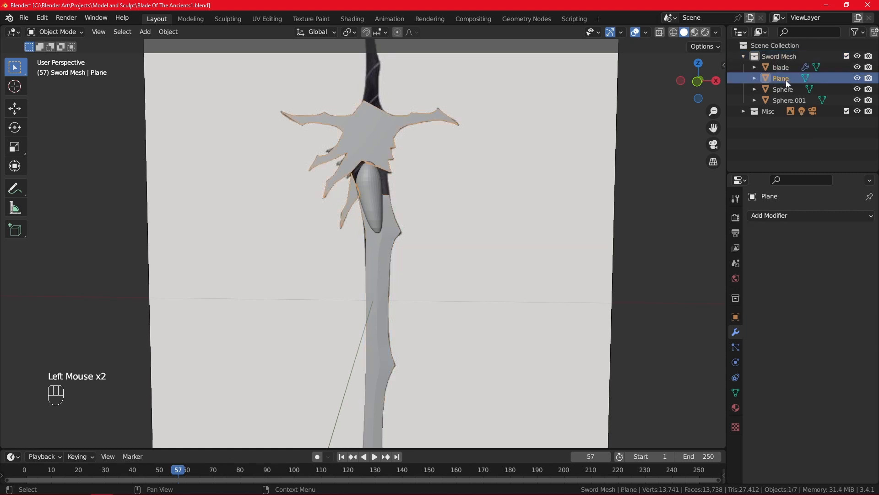
double_click(786, 80)
text(H)
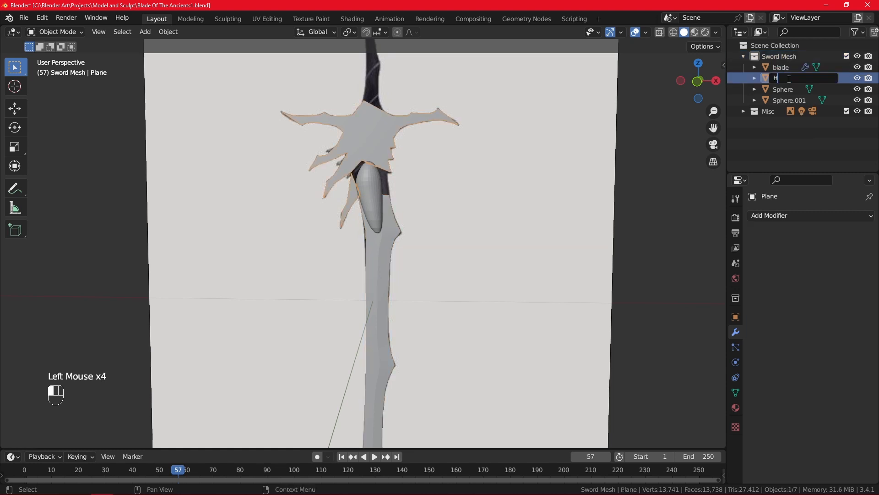
text(andle)
key(Return)
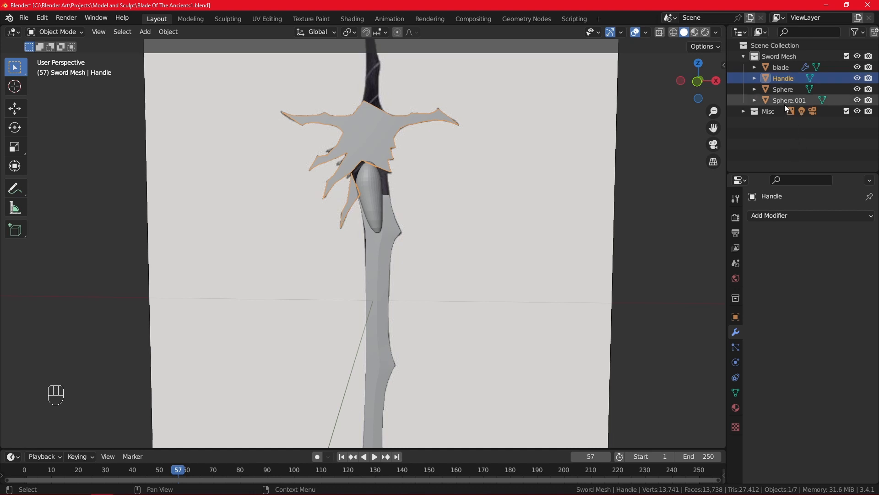
- Compare the two sphere objects in the Sword Mesh collection and delete the one named Sphere
click(784, 88)
scroll(470, 196, down, 4)
scroll(469, 192, up, 2)
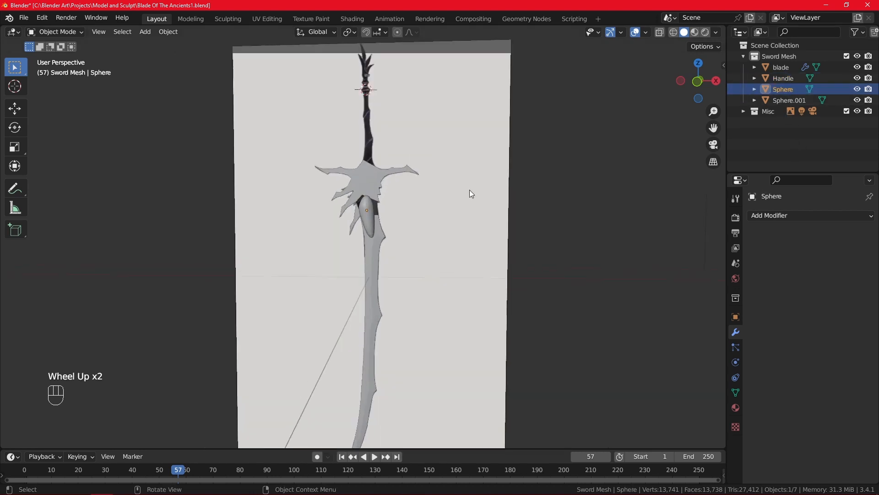
click(793, 99)
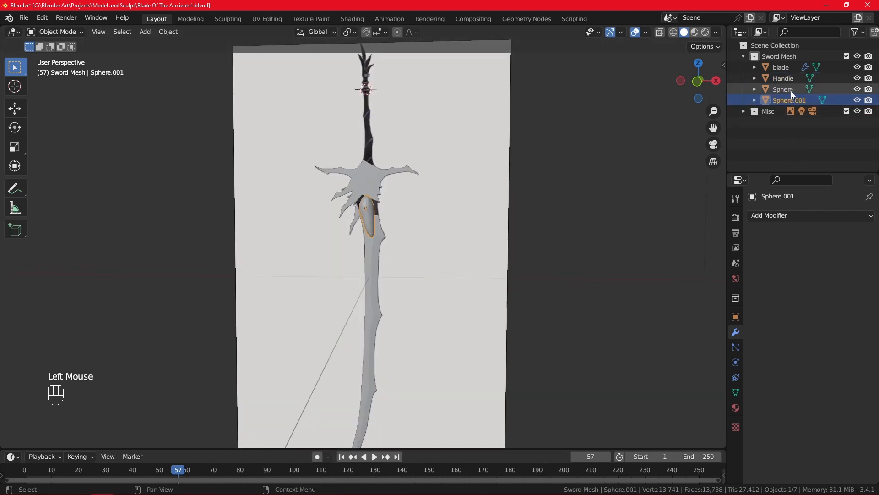
click(790, 90)
key(x)
click(537, 173)
scroll(538, 171, up, 2)
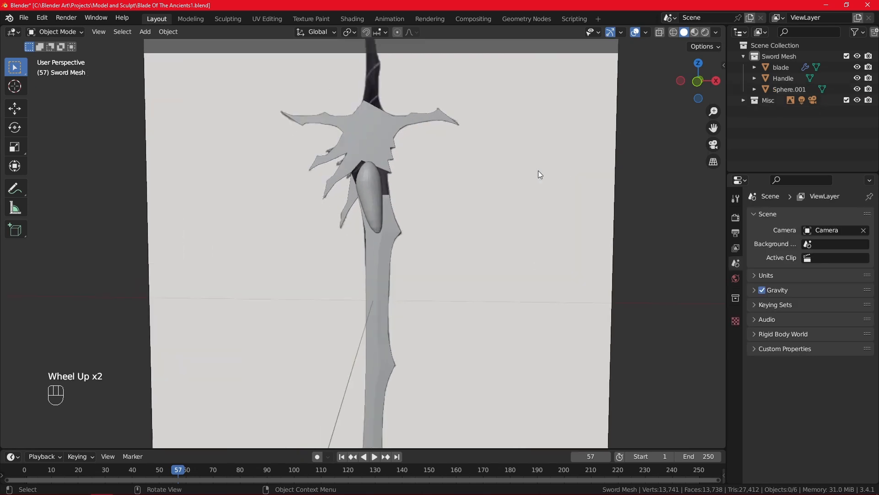
- Rename the elongated Sphere.001 object between guard and blade to Handle extension
click(787, 91)
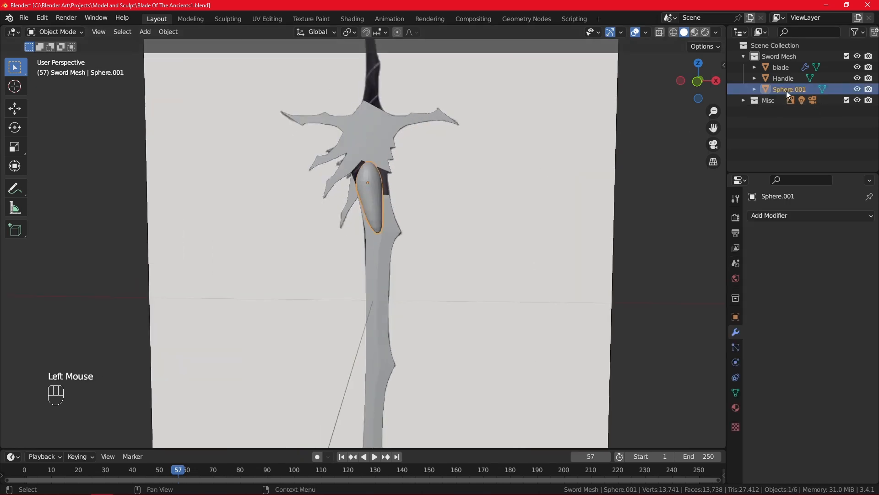
double_click(787, 91)
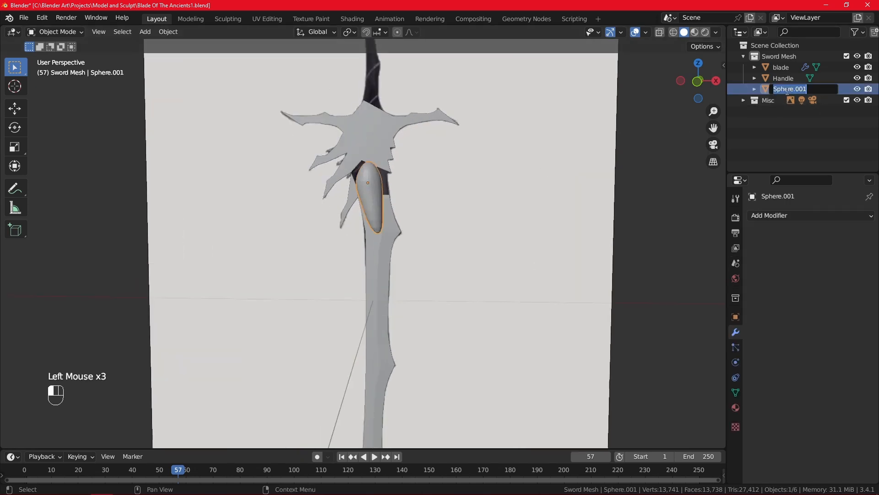
text(Handle extension)
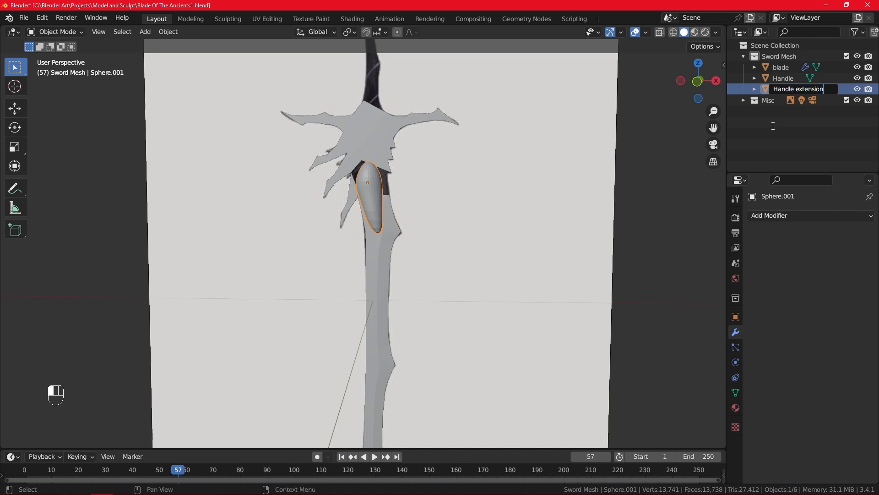
key(Return)
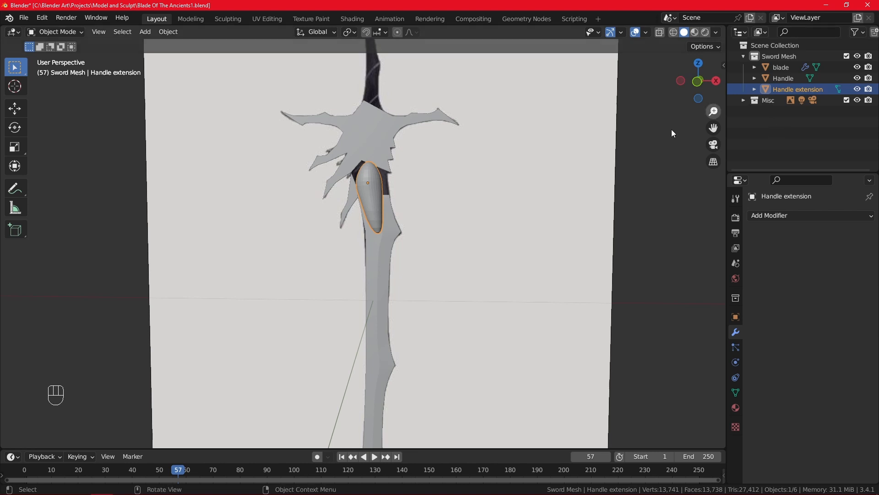
- Hide the Handle extension and Handle objects in the viewport, leaving the blade visible over the reference
scroll(505, 194, up, 1)
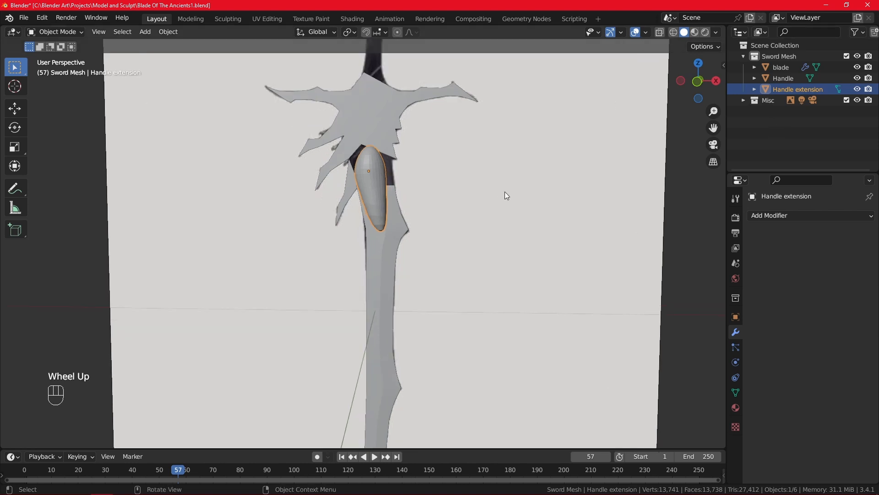
scroll(505, 196, down, 1)
scroll(526, 190, down, 2)
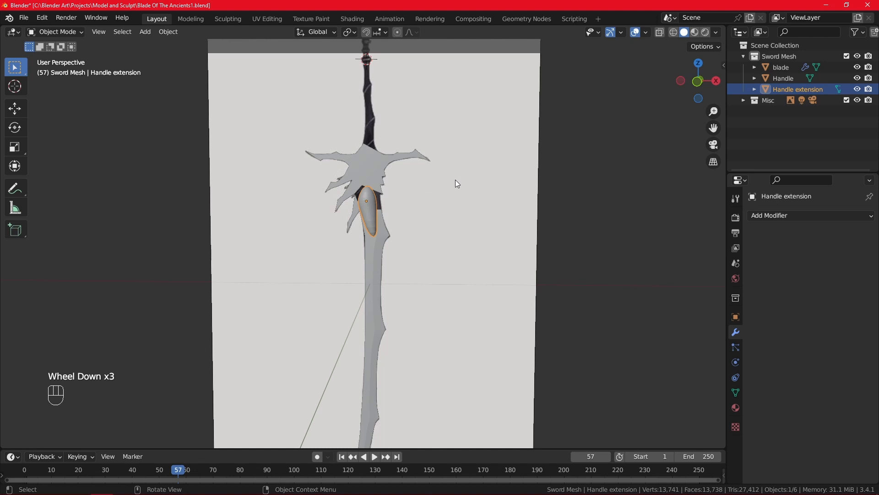
scroll(464, 172, up, 2)
middle_drag(408, 169, 414, 205)
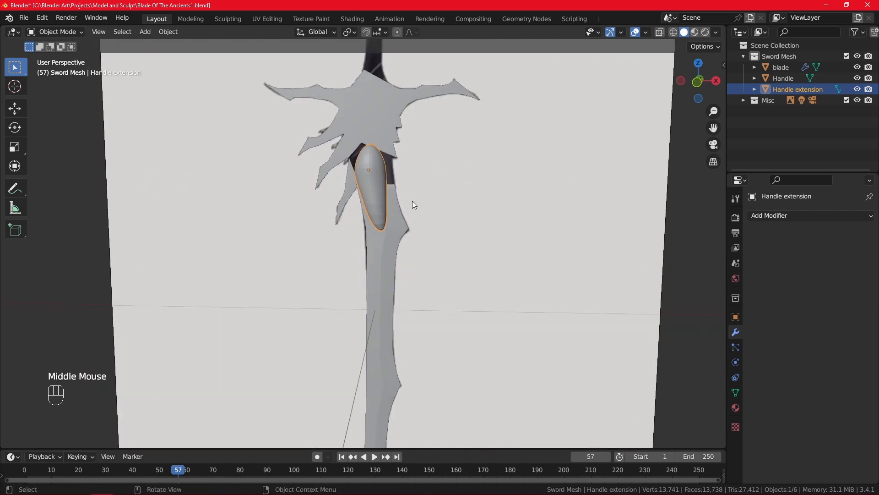
click(858, 90)
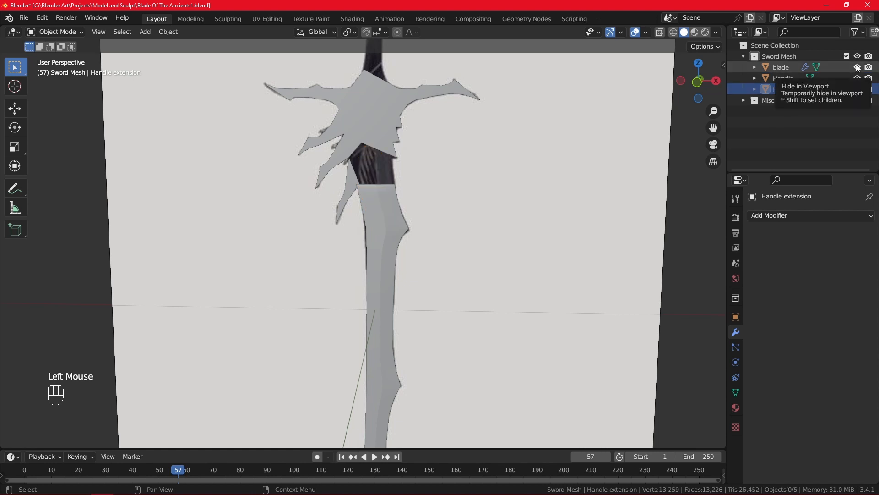
click(858, 67)
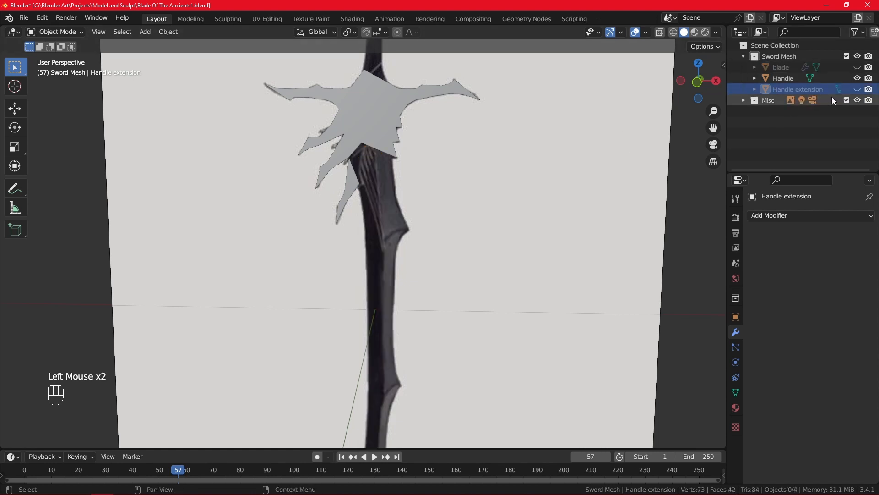
click(858, 69)
click(857, 78)
- Open the blade mesh in Edit Mode with X-ray display on, focused on its upper end
click(386, 222)
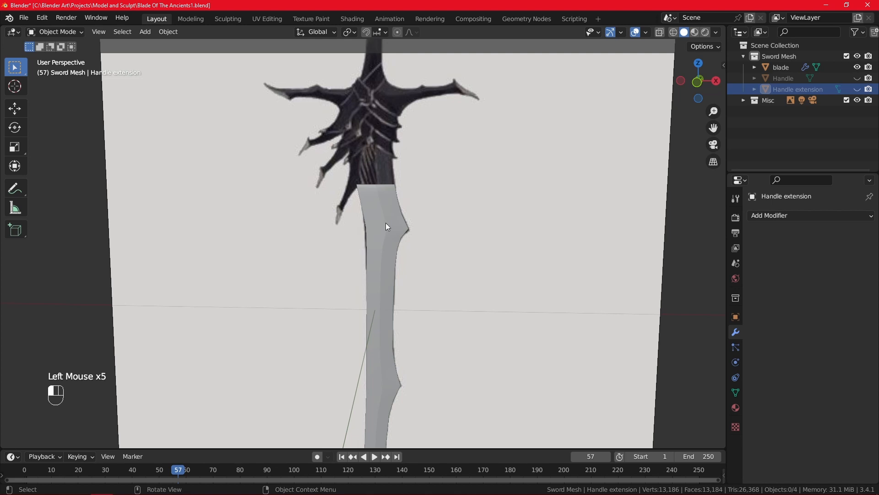
scroll(394, 218, down, 1)
scroll(402, 201, up, 1)
key(Tab)
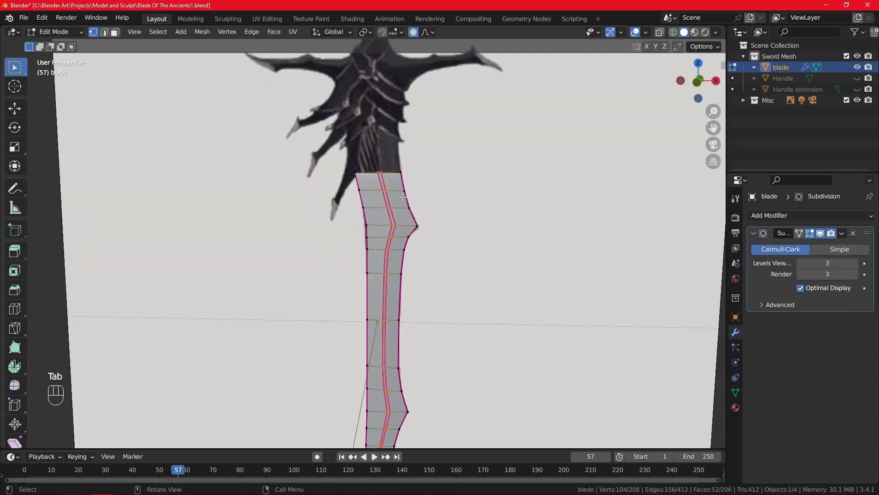
middle_drag(402, 200, 639, 70)
click(660, 33)
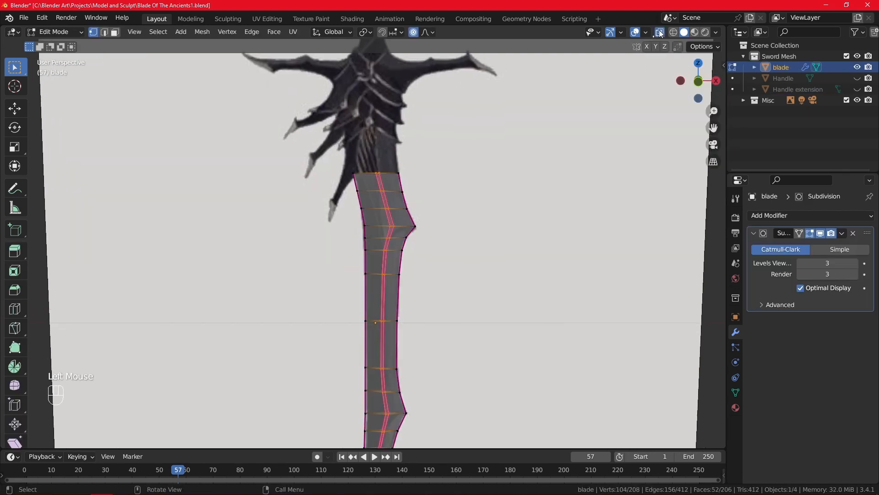
key(KP_1)
scroll(456, 238, up, 1)
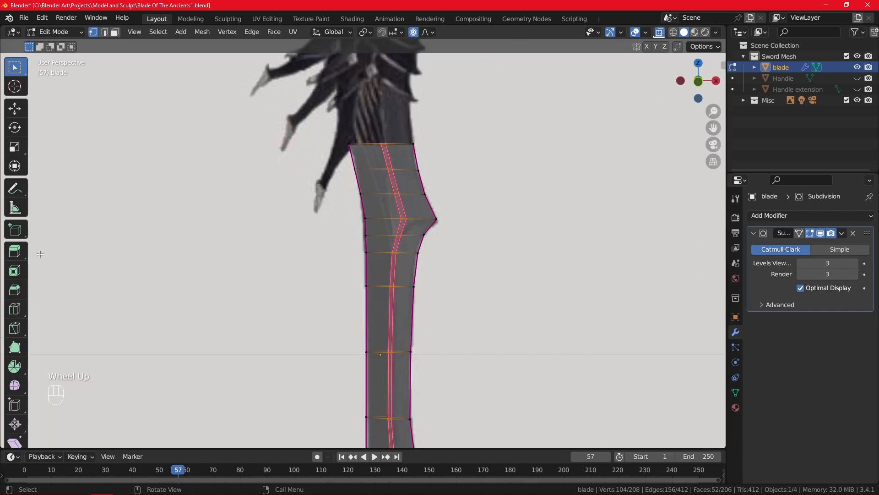
- Sketch annotation curves for a new outline of the blade's upper end, undo them, and return to box selection
click(14, 188)
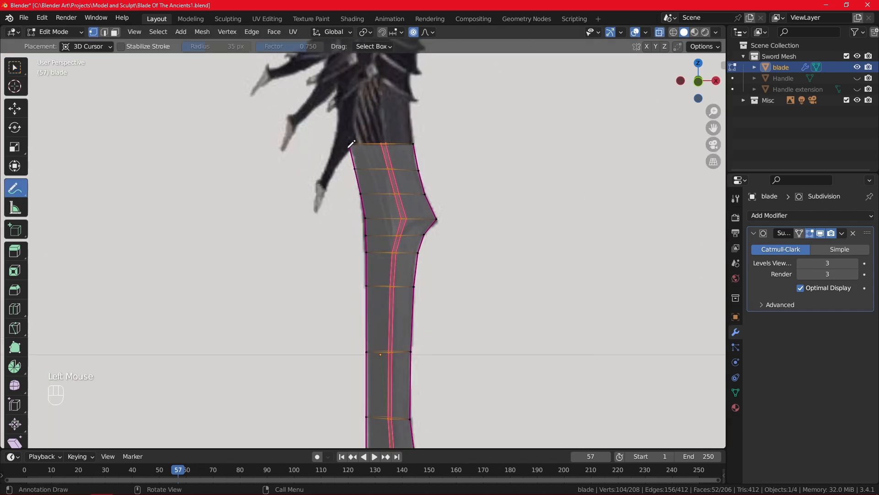
drag(348, 146, 384, 269)
mouse_move(349, 146)
mouse_down()
mouse_move(372, 153)
mouse_move(398, 237)
mouse_move(386, 140)
mouse_move(395, 121)
mouse_move(426, 133)
mouse_move(427, 150)
mouse_up()
click(50, 22)
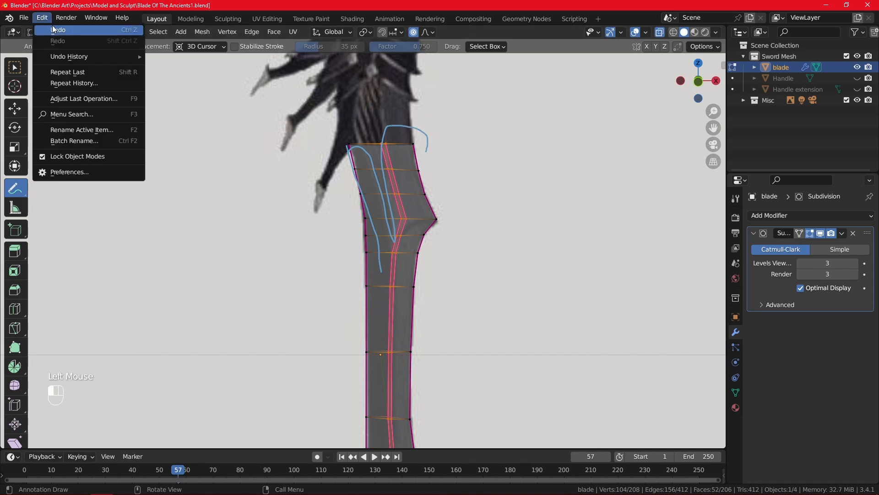
key(ctrl+z)
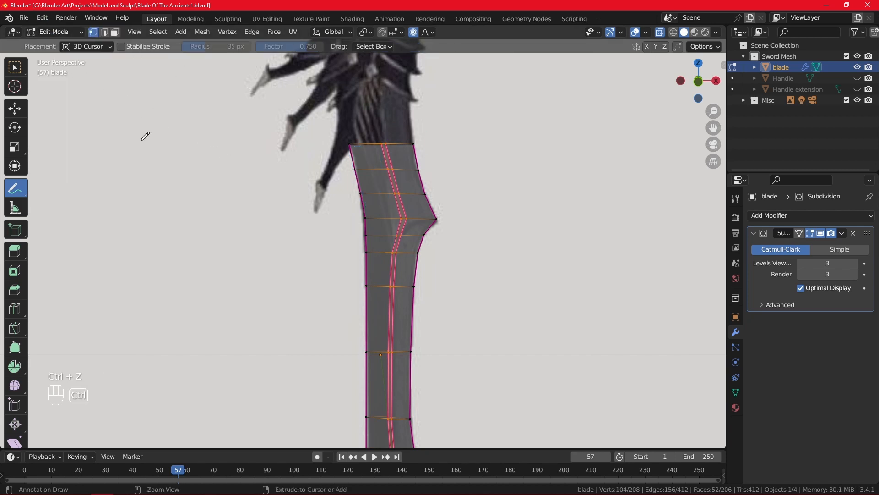
click(15, 67)
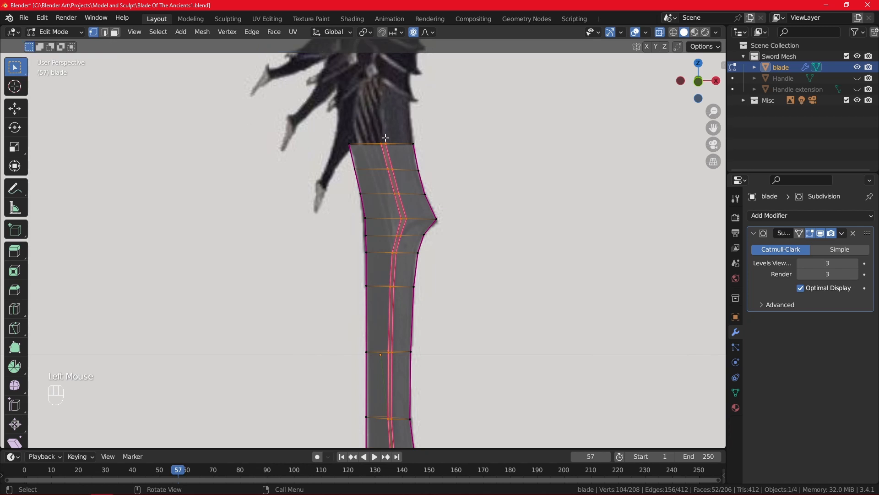
- Delete the central vertices in the blade's three uppermost rows in front orthographic view, keeping the outer edge vertices
scroll(386, 137, up, 2)
scroll(389, 135, down, 1)
scroll(389, 124, down, 1)
middle_drag(392, 152, 405, 180)
key(KP_1)
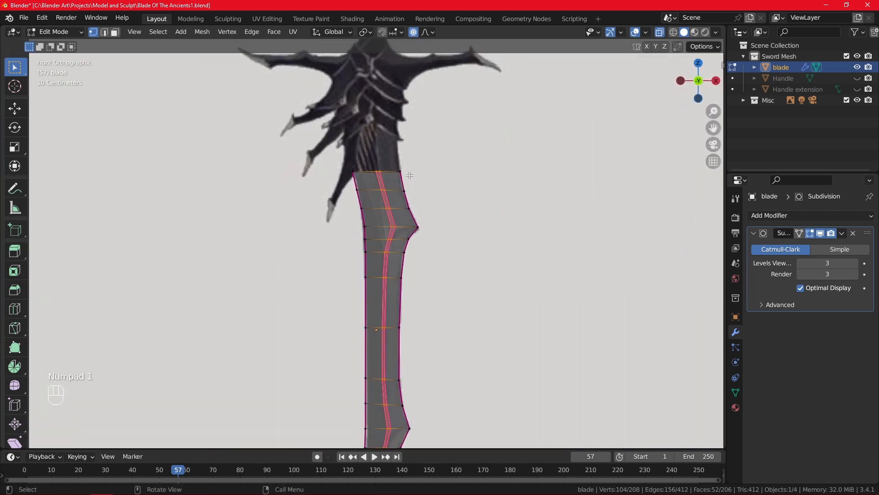
scroll(409, 172, up, 3)
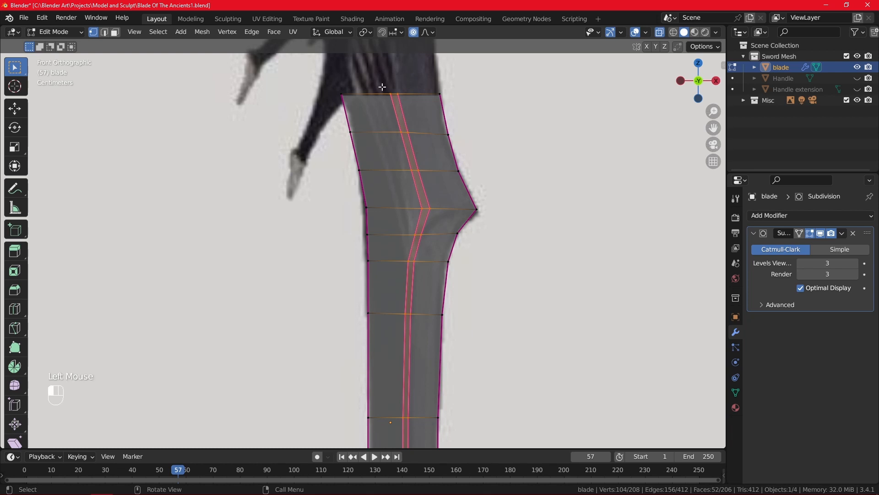
click(409, 113)
key(x)
click(403, 95)
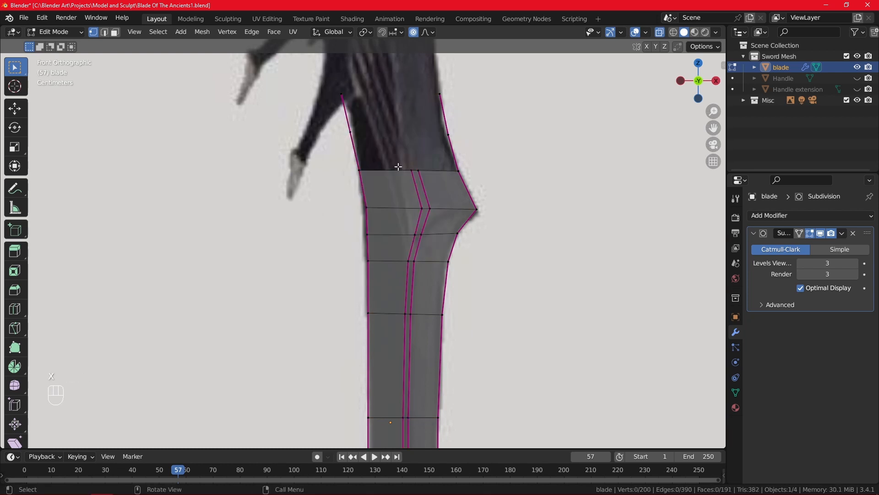
drag(399, 166, 426, 184)
key(x)
click(427, 185)
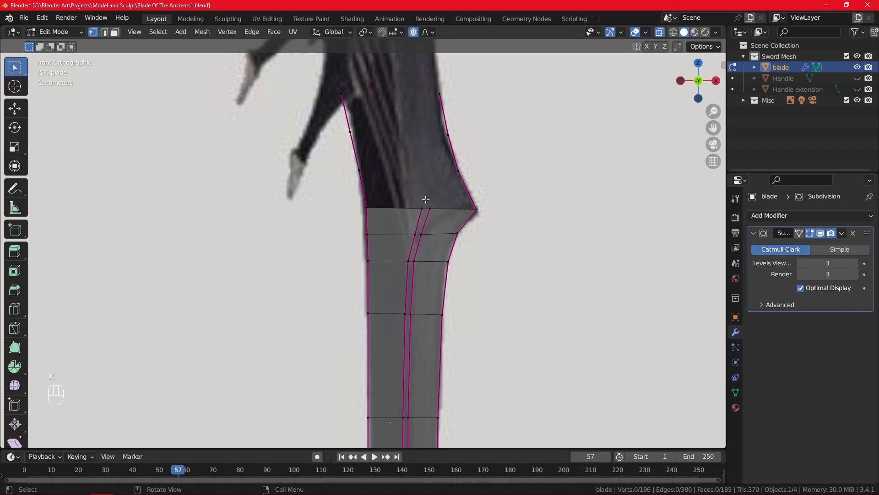
- Delete the remaining outer edge vertices on both sides above the blade's uppermost full row
drag(319, 76, 394, 190)
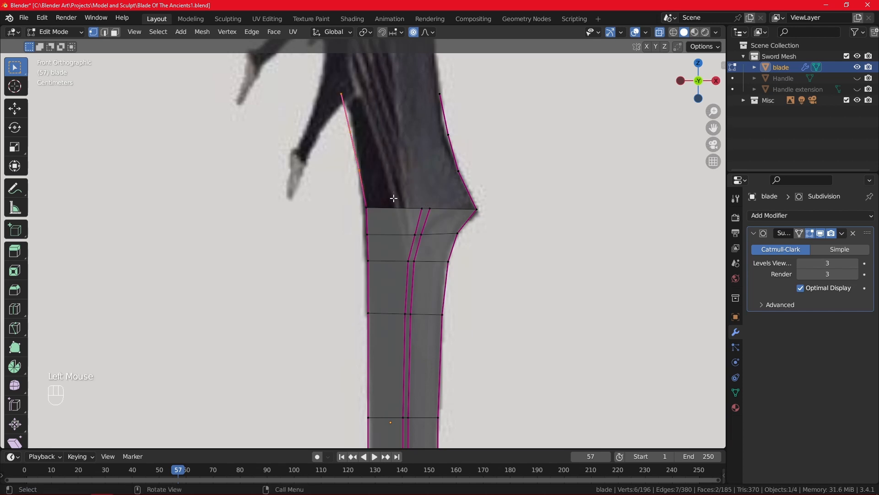
key(x)
click(397, 183)
drag(422, 83, 480, 212)
key(x)
click(445, 90)
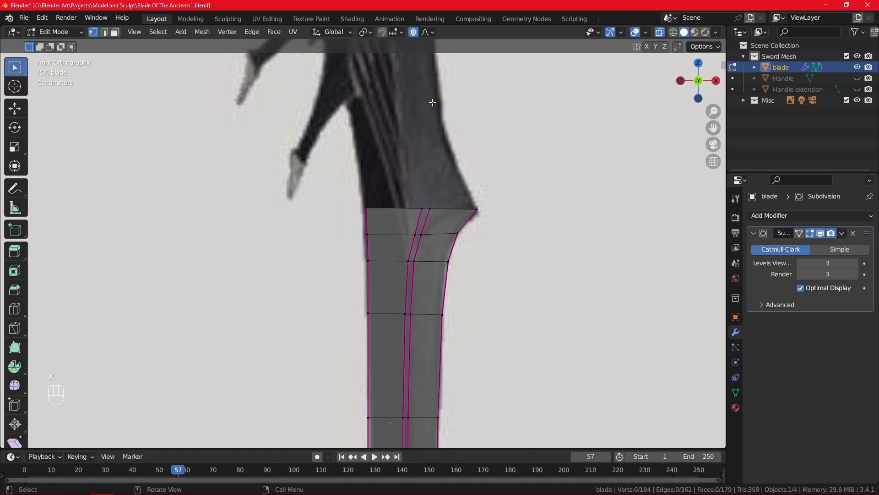
- Select the front and back vertices of the top row's left section, from the outer edge to the central ridge, in front orthographic view
click(422, 210)
middle_drag(437, 180, 410, 190)
shift+drag(399, 194, 416, 202)
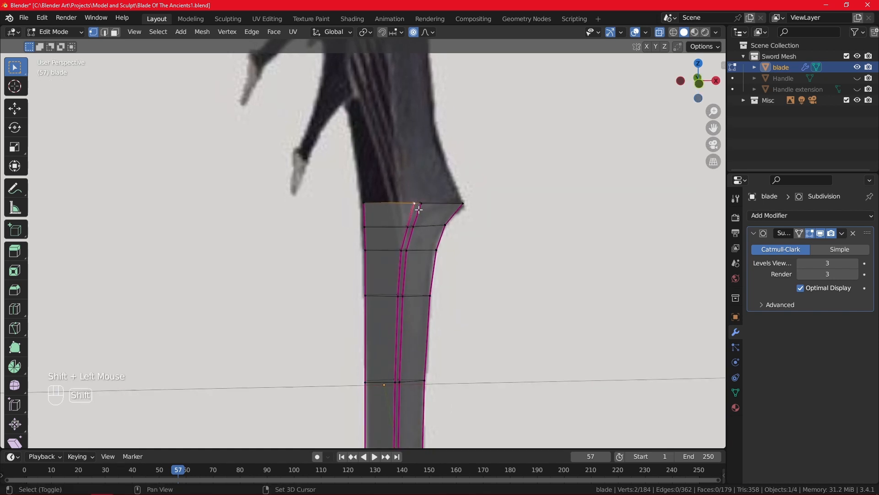
scroll(417, 201, up, 1)
scroll(425, 191, up, 2)
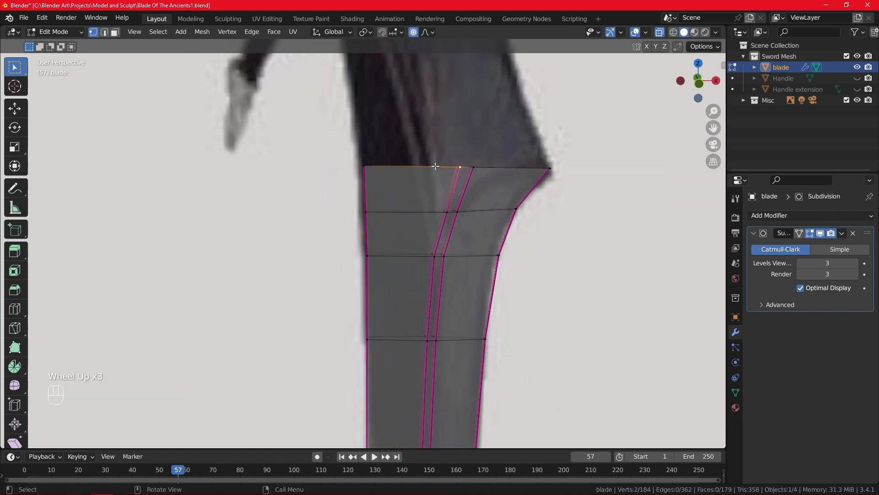
key(KP_1)
scroll(435, 161, down, 3)
shift+drag(342, 178, 379, 208)
key(e)
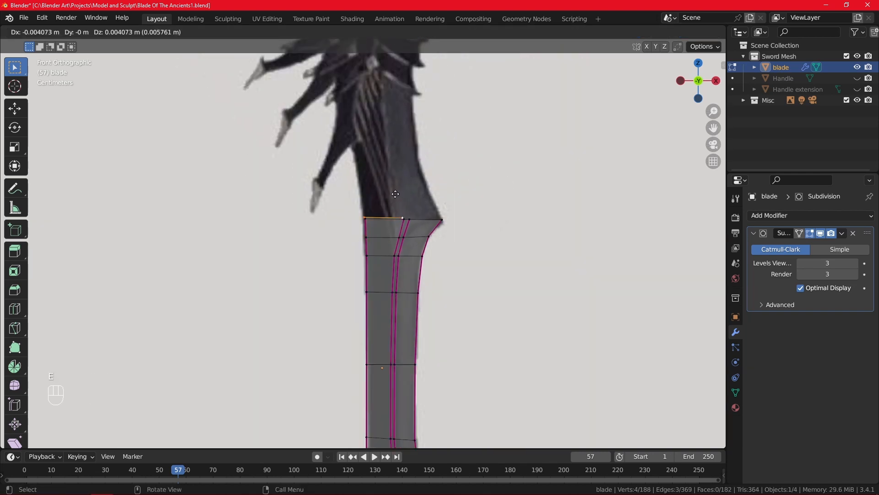
click(377, 122)
key(g)
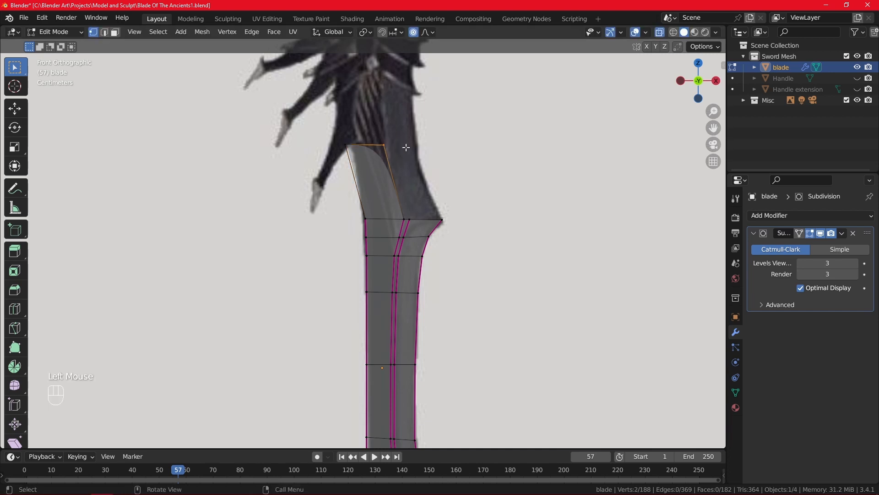
click(399, 147)
key(ctrl+z)
key(ctrl+z)
- Turn off proportional editing and extrude the top row's left section about 0.22 m upward and 0.04 m to the left
click(412, 33)
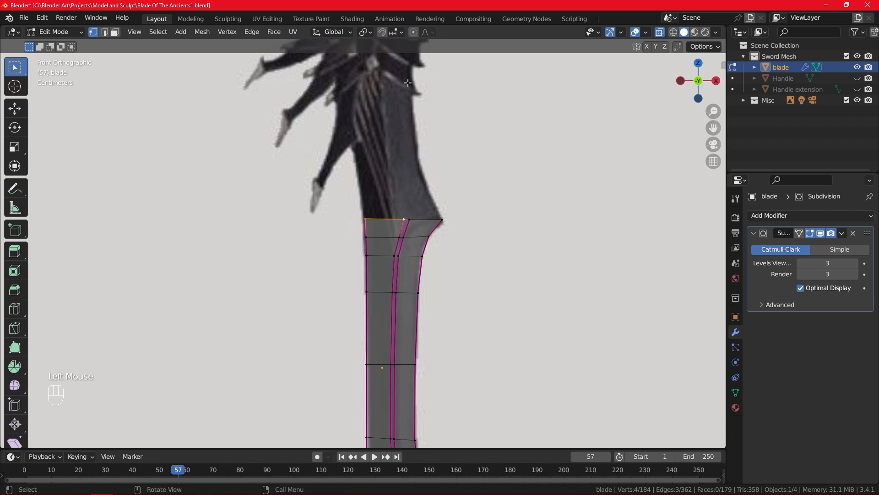
key(e)
right_click(380, 129)
key(e)
click(367, 118)
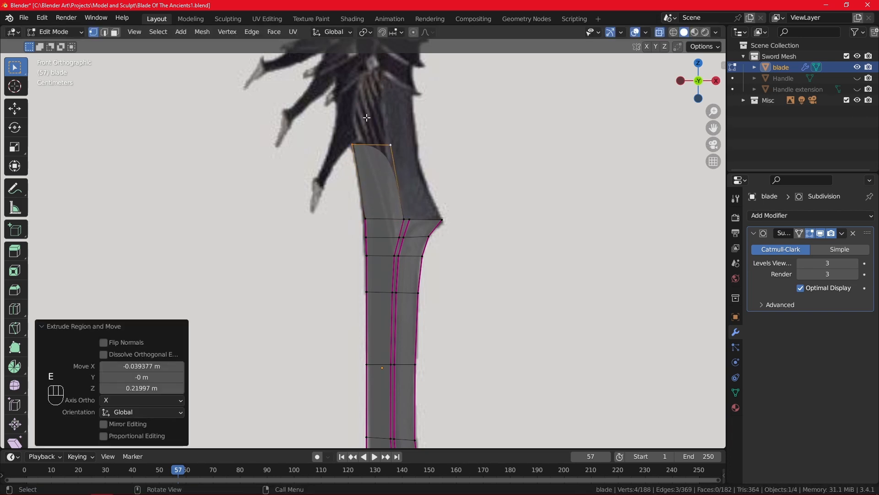
- Move the left extension's inner top vertices about 0.07 m toward its outer edge to taper it to a narrow tip
click(393, 143)
key(g)
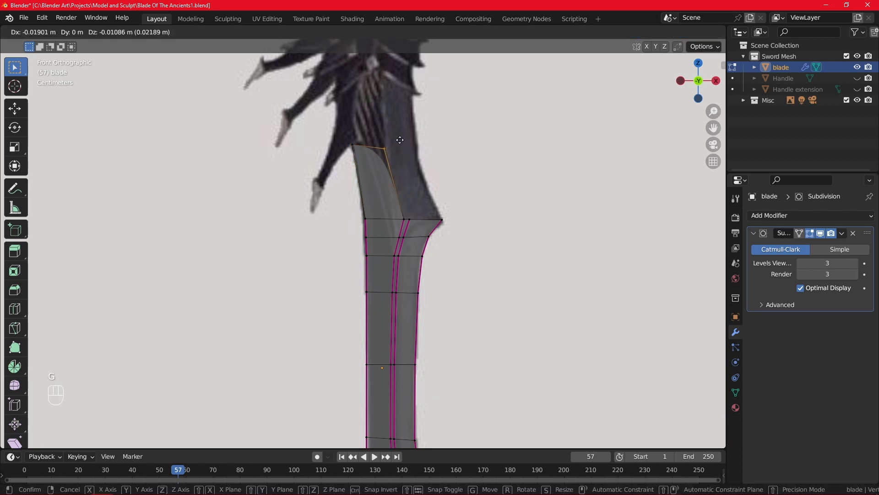
click(383, 138)
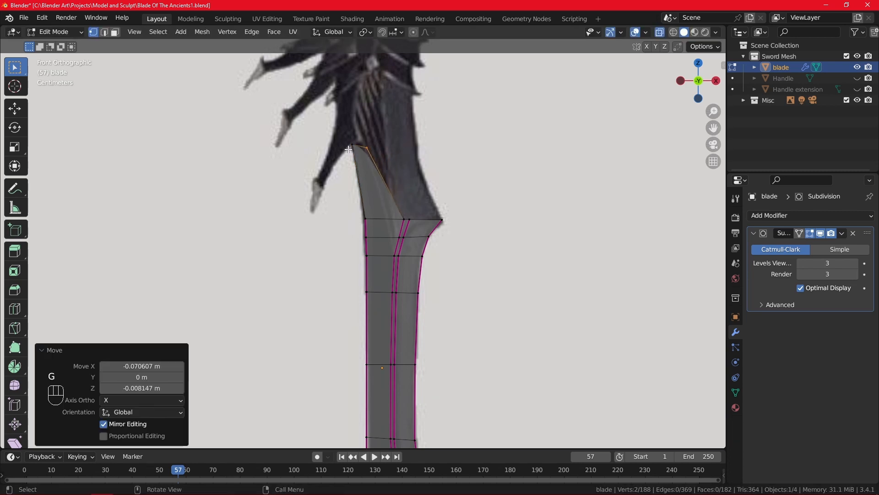
click(351, 146)
key(g)
click(358, 153)
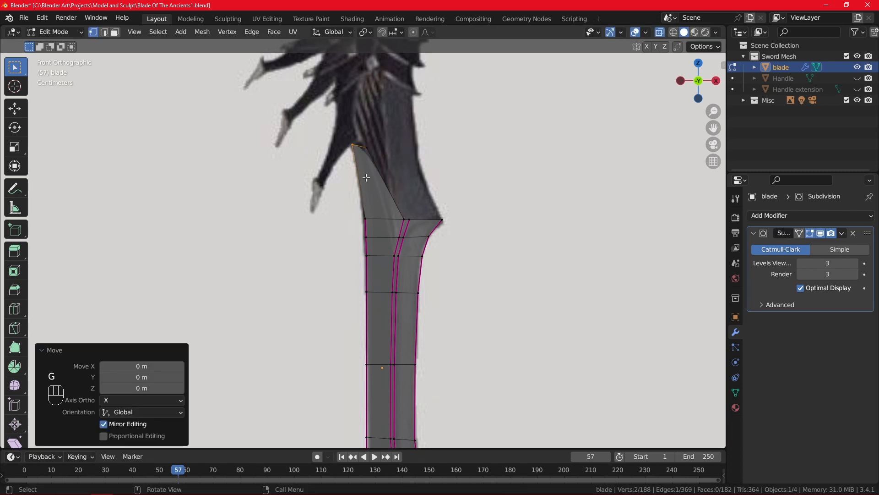
- Inspect the edge crease at the left extension's outer tip
scroll(370, 165, up, 2)
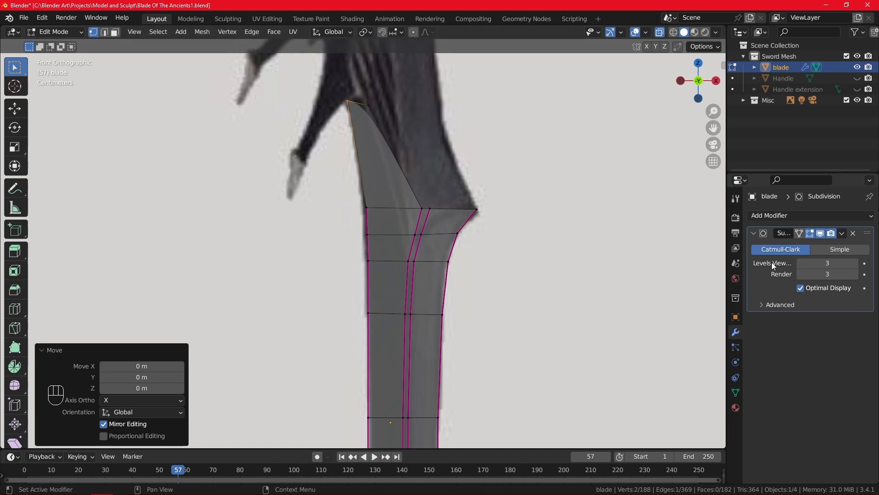
key(n)
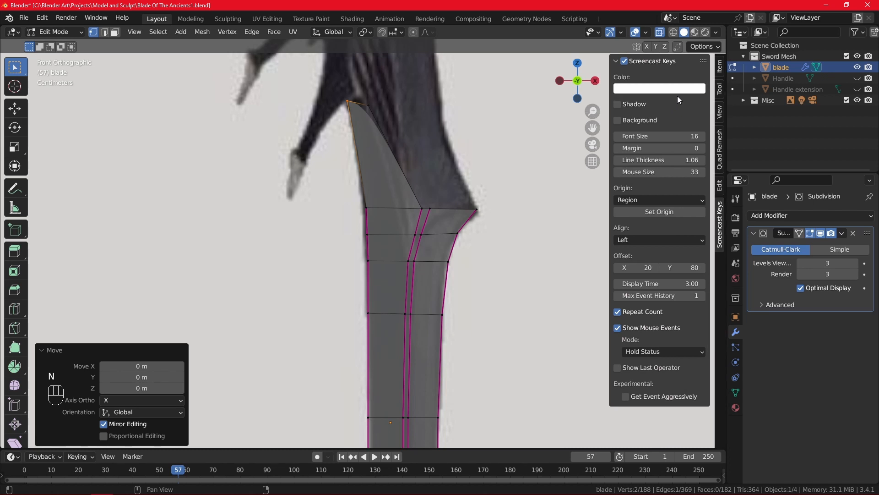
click(720, 68)
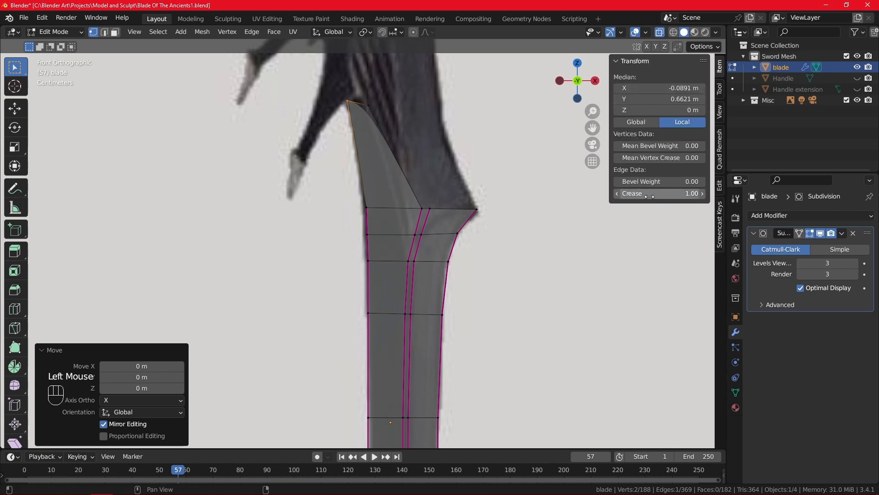
key(n)
- Extrude the top row's right section upward along the reference to just below the guard's spikes
drag(427, 199, 491, 223)
scroll(471, 204, down, 2)
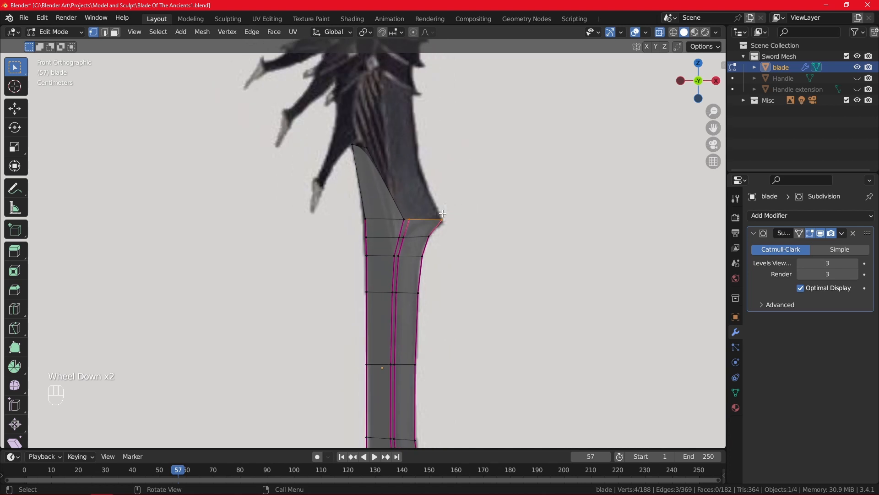
key(e)
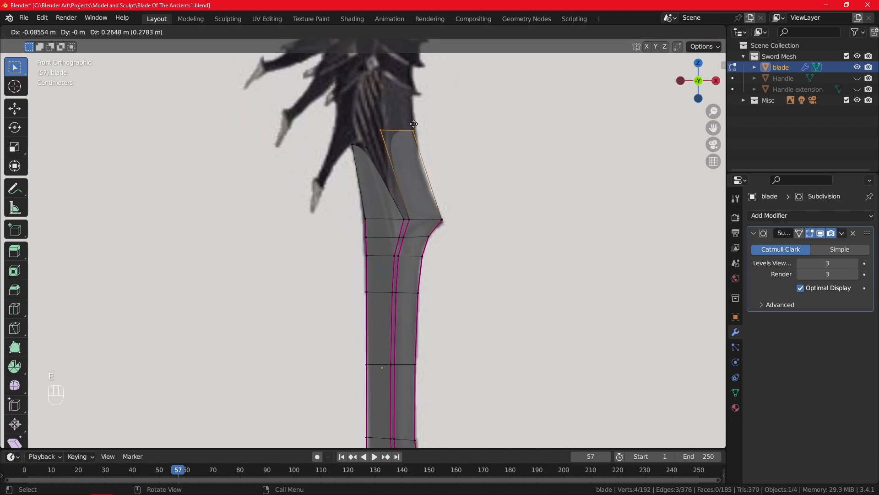
click(408, 101)
- Raise the right extension's outer top corner about 0.03 m and its inner top corner about 0.07 m to slant its end
key(g)
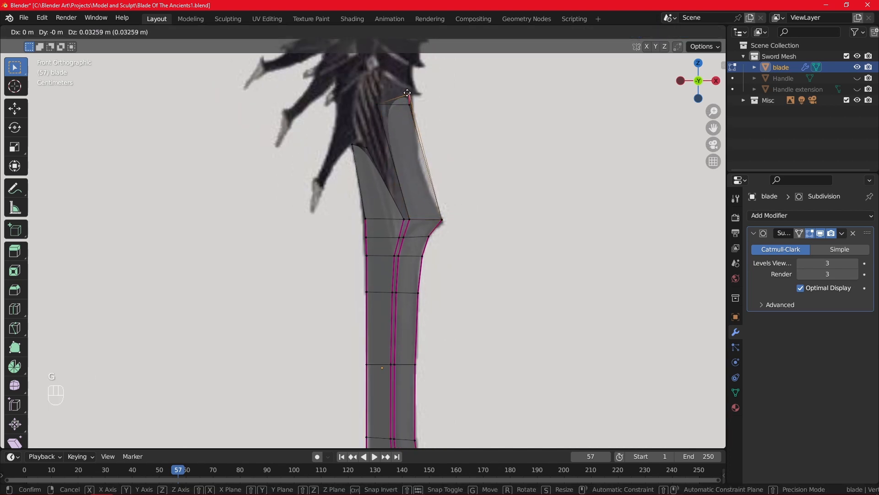
right_click(410, 92)
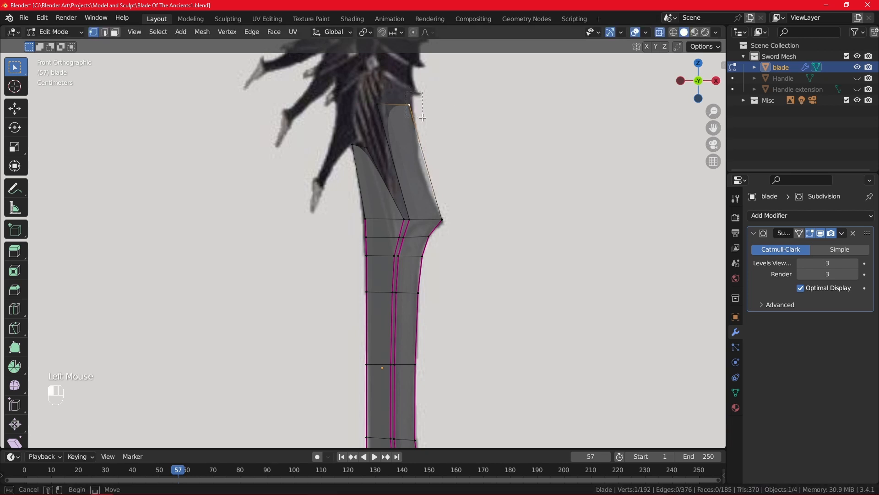
key(g)
click(412, 93)
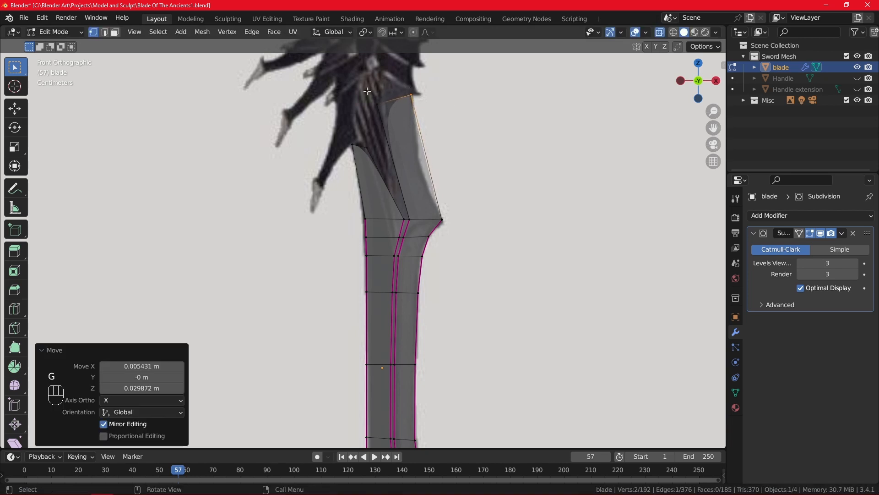
drag(366, 90, 400, 122)
key(g)
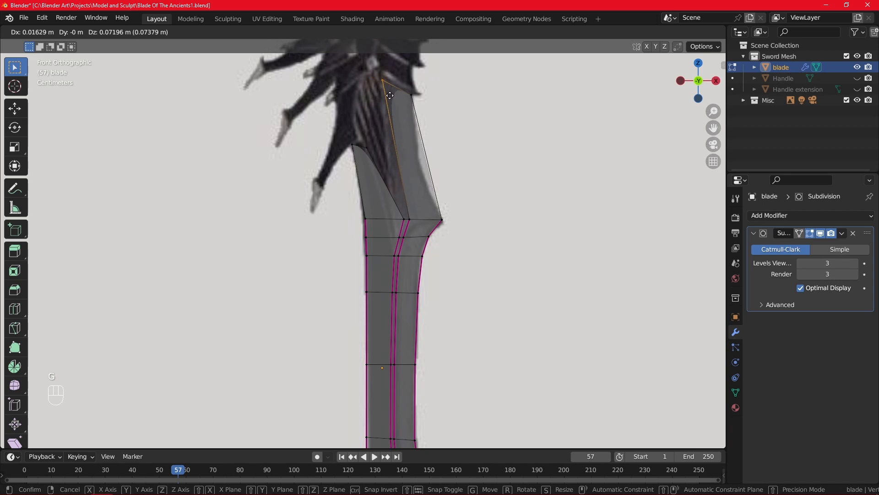
click(389, 95)
- Select the inner edges of both extensions down to the central notch and set their mean crease to 1.00
drag(351, 140, 383, 159)
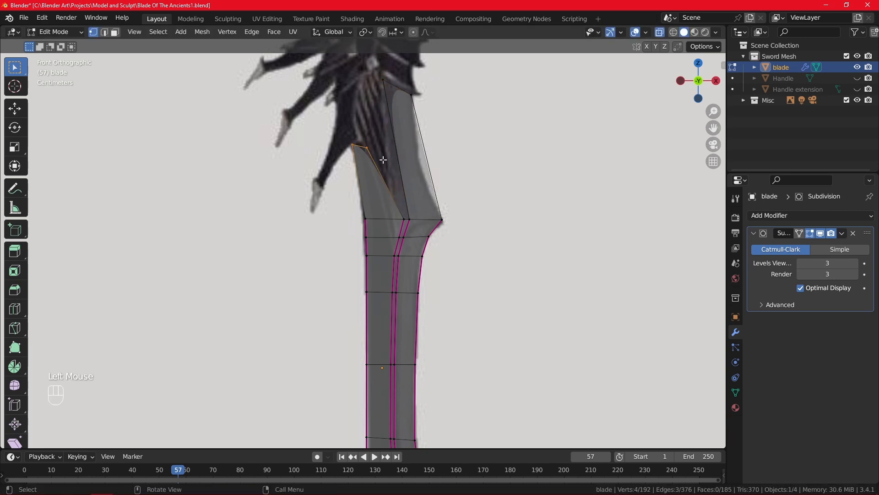
scroll(402, 200, up, 2)
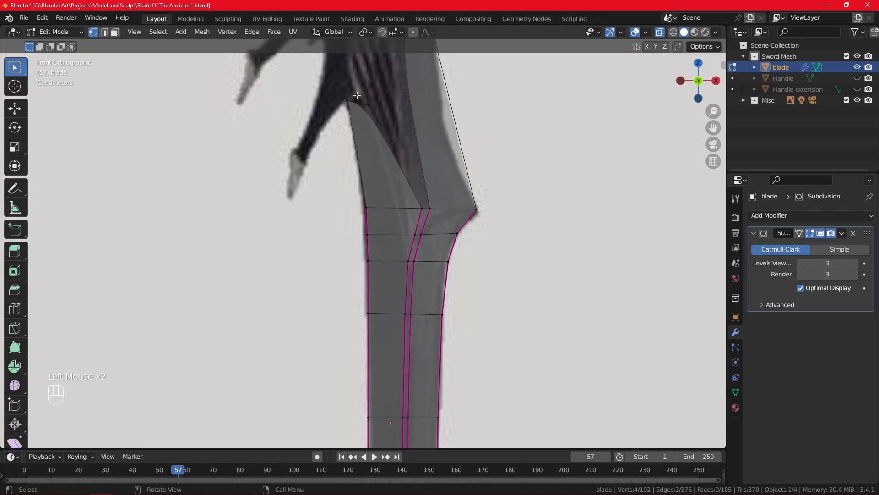
drag(357, 94, 447, 222)
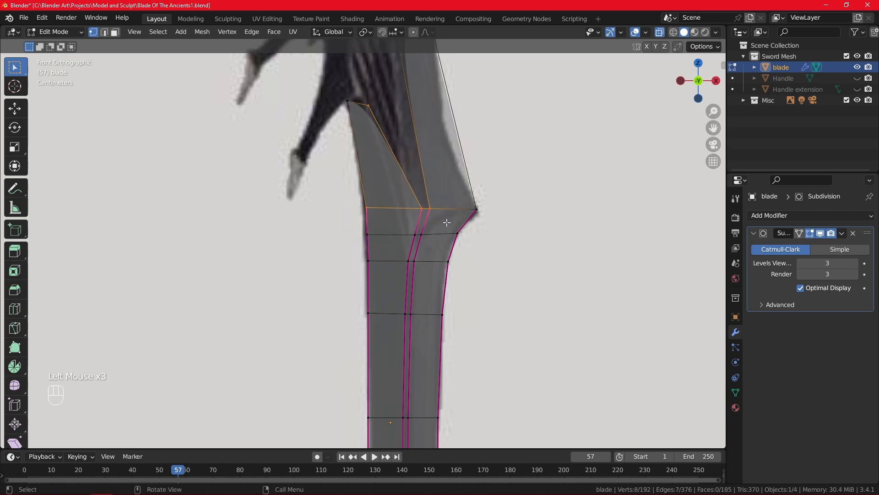
ctrl+click(390, 223)
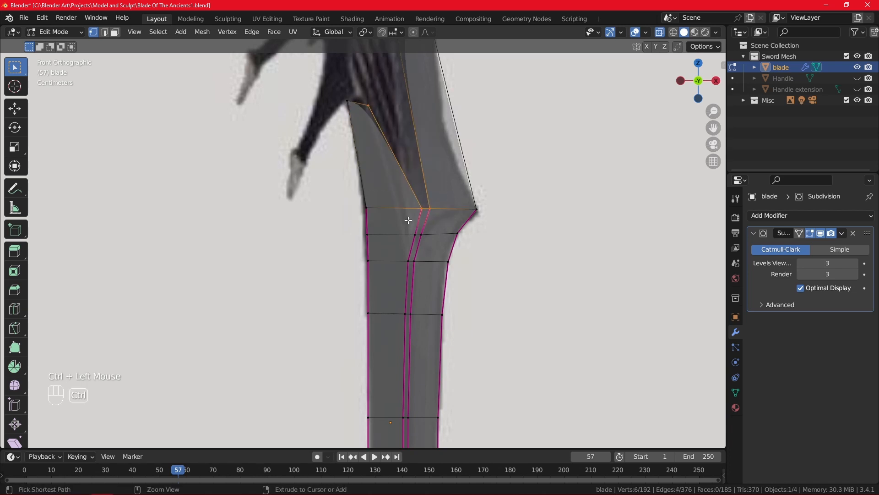
scroll(351, 202, down, 2)
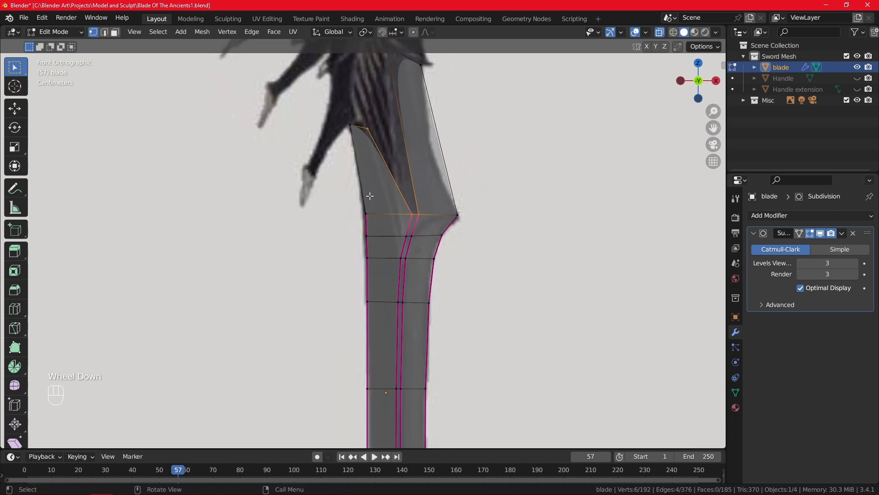
scroll(371, 196, down, 2)
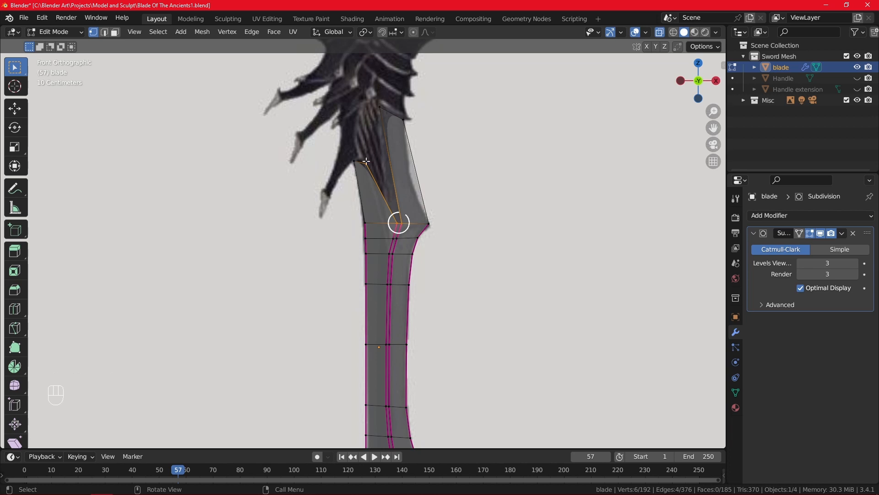
shift+click(387, 110)
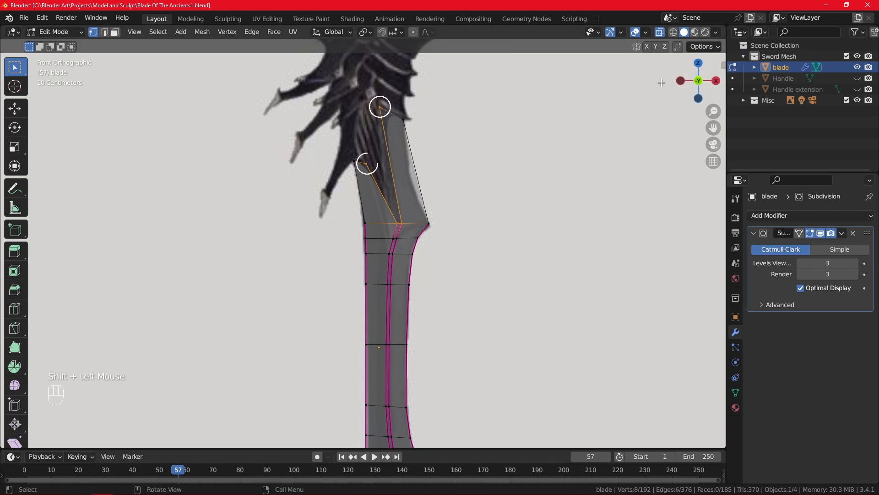
key(n)
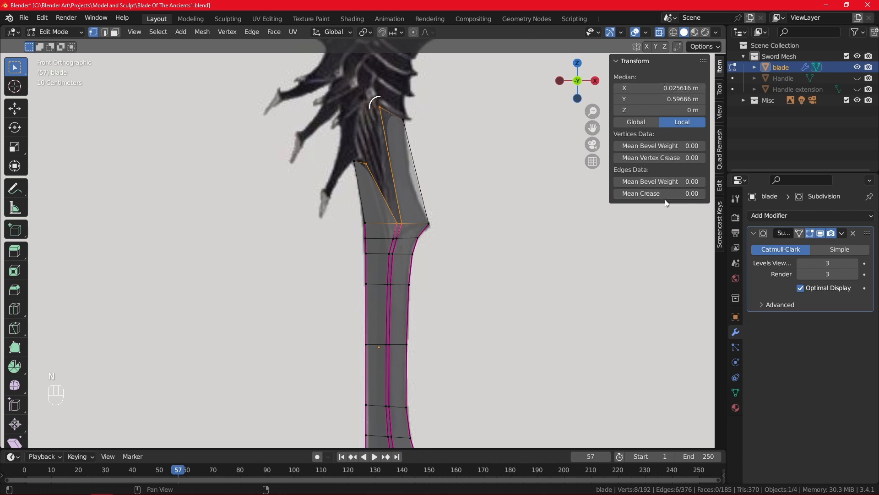
click(666, 194)
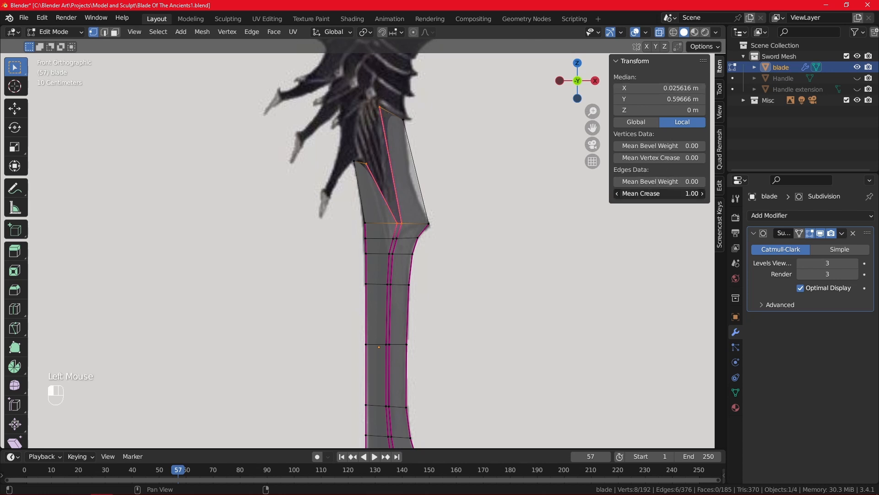
- Connect the front and back vertices at the right extension's inner top corner with an edge
middle_drag(456, 137, 444, 238)
scroll(377, 119, up, 2)
click(397, 82)
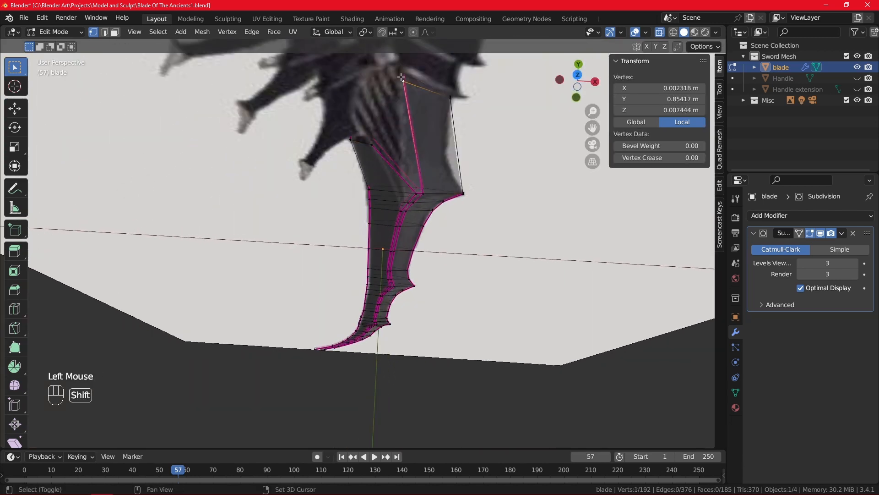
shift+click(402, 71)
key(f)
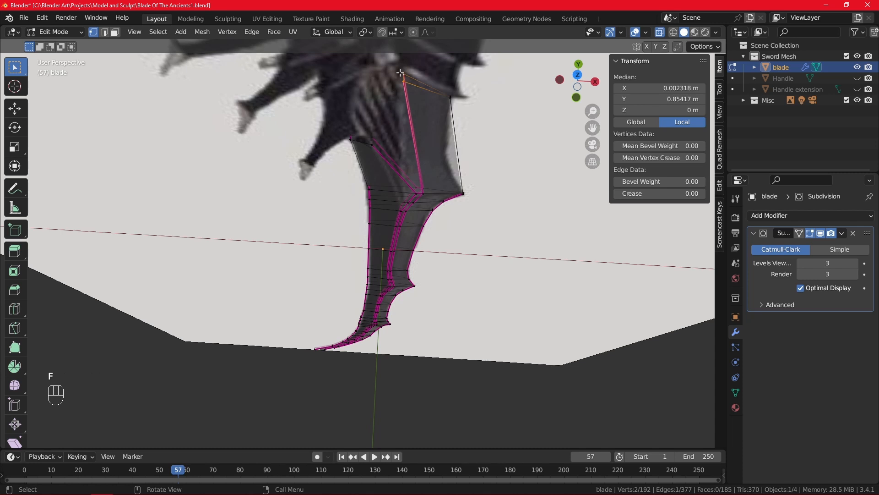
- Connect the front and back vertices at the left extension's inner top corner with an edge
middle_drag(353, 126, 348, 105)
scroll(348, 106, up, 2)
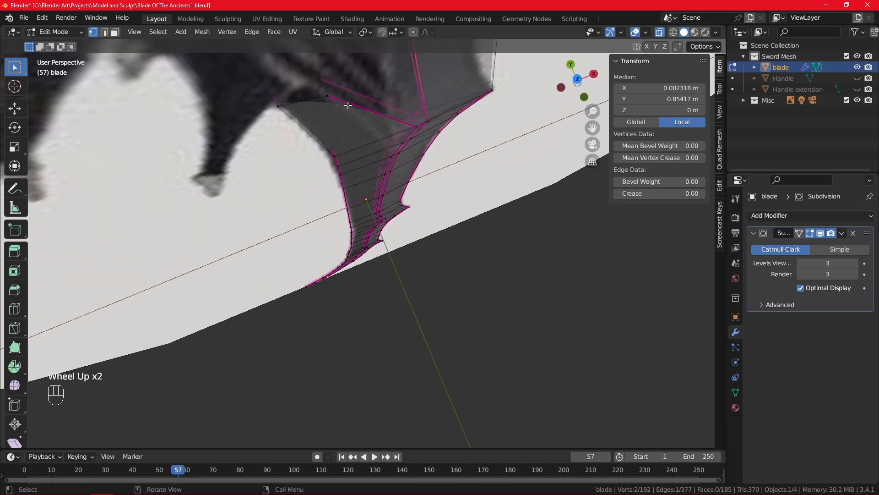
click(327, 97)
shift+click(320, 81)
key(f)
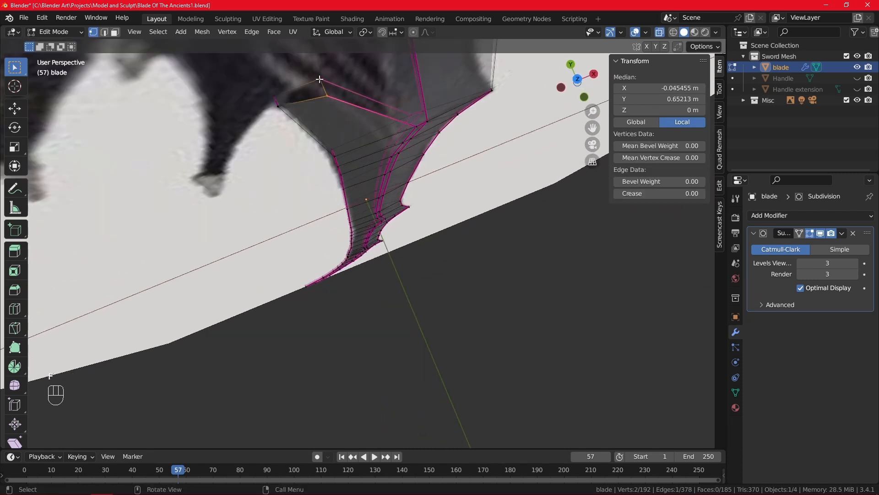
- Select the front-to-back edges at both extensions' inner top corners and set their mean crease to 1.00
alt+middle_drag(361, 138, 257, 99)
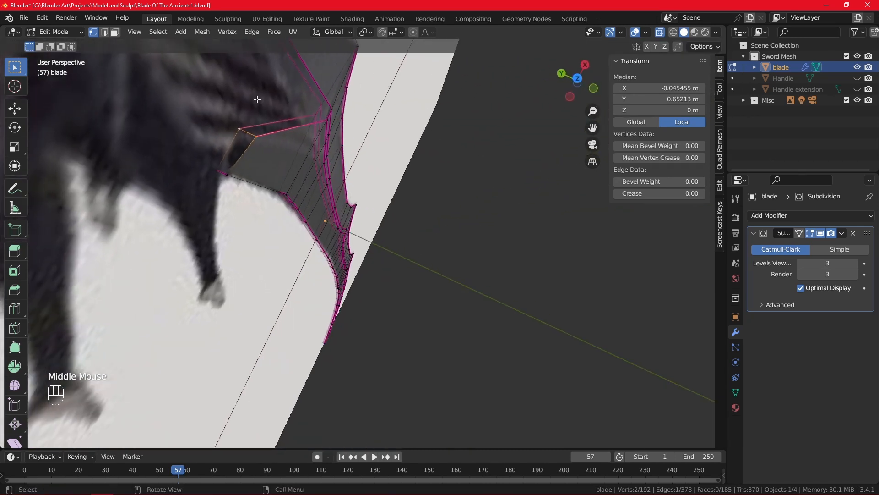
shift+click(227, 177)
middle_drag(237, 148, 394, 155)
click(345, 111)
shift+click(369, 104)
scroll(370, 103, down, 2)
shift+click(376, 170)
shift+click(402, 178)
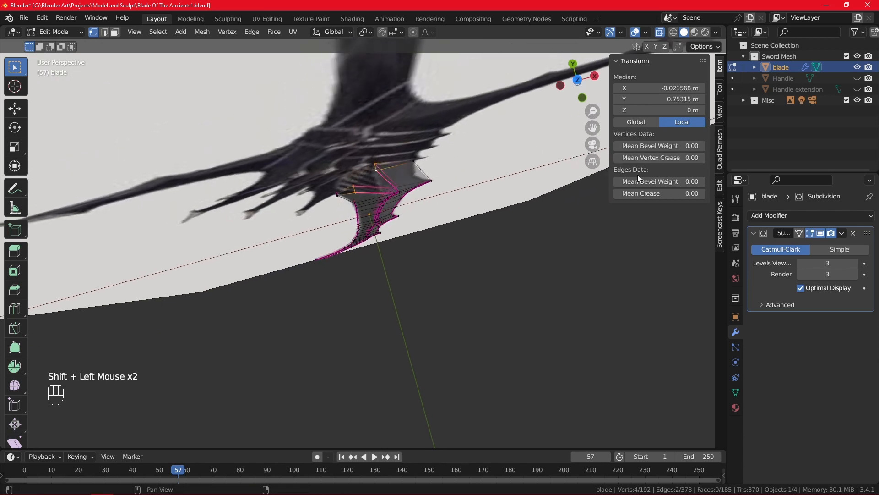
drag(673, 193, 701, 193)
- Set the crease to 1.00 on the right extension's outer top corner edge and along its outer side down to the blade's corner
middle_drag(489, 233, 434, 177)
drag(435, 176, 463, 242)
alt+middle_drag(463, 242, 348, 159)
click(659, 193)
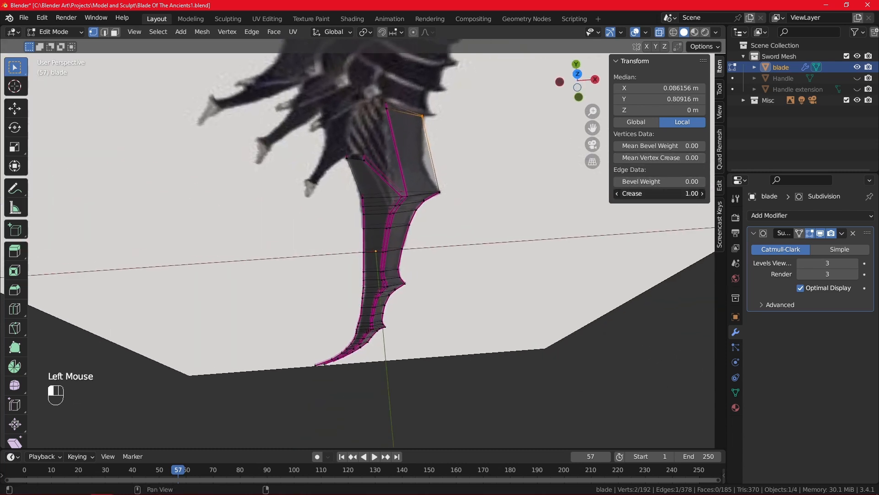
middle_drag(439, 136, 439, 187)
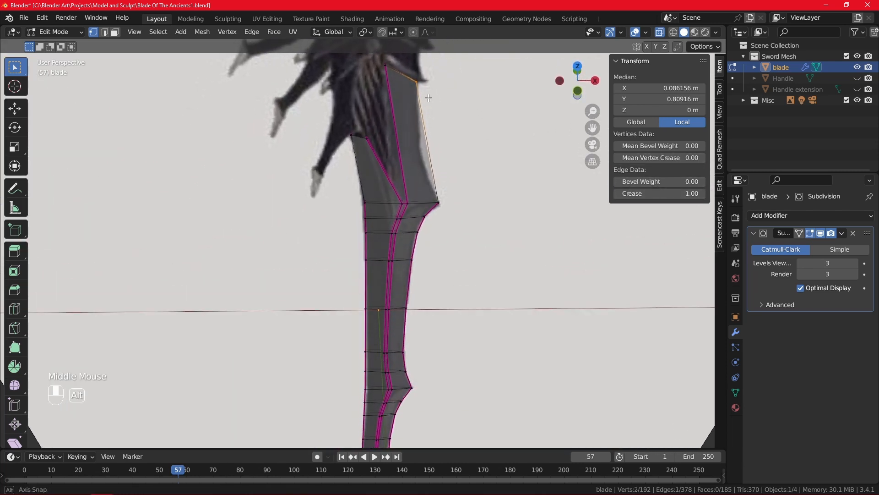
shift+click(438, 201)
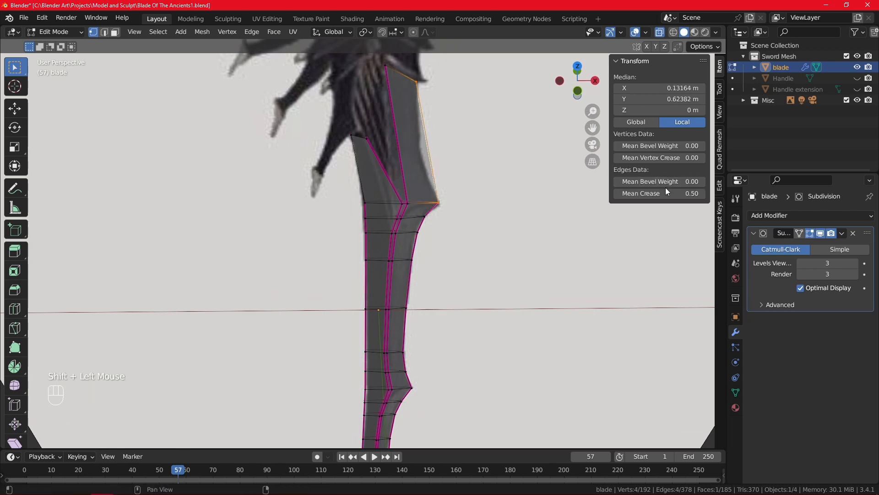
drag(655, 195, 673, 195)
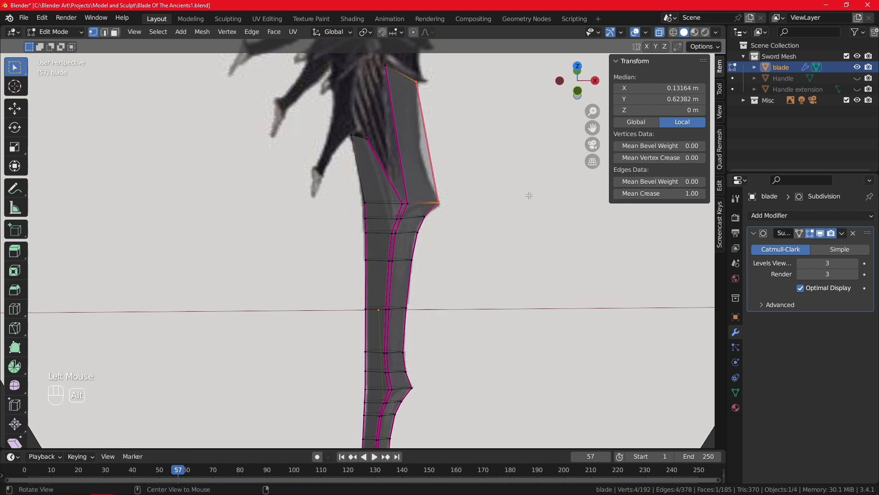
- Turn off X-ray display and hide the Misc collection
alt+middle_drag(528, 196, 548, 196)
scroll(398, 183, up, 3)
middle_drag(398, 183, 493, 97)
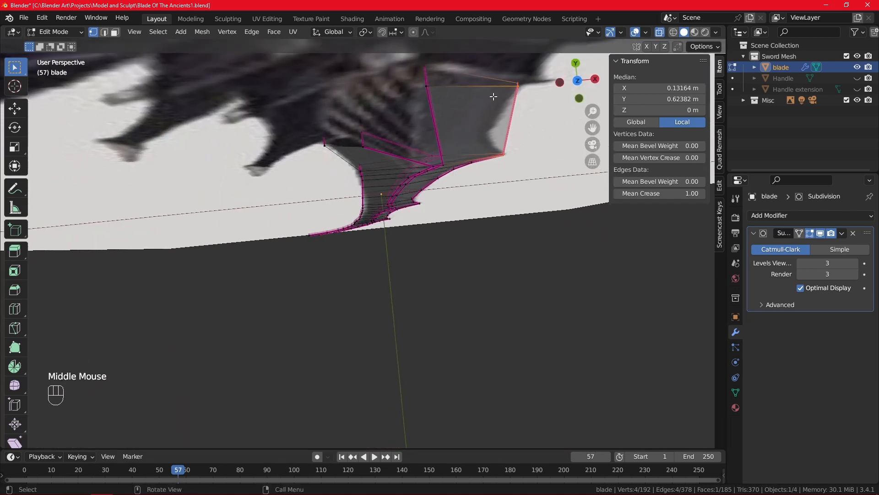
click(661, 35)
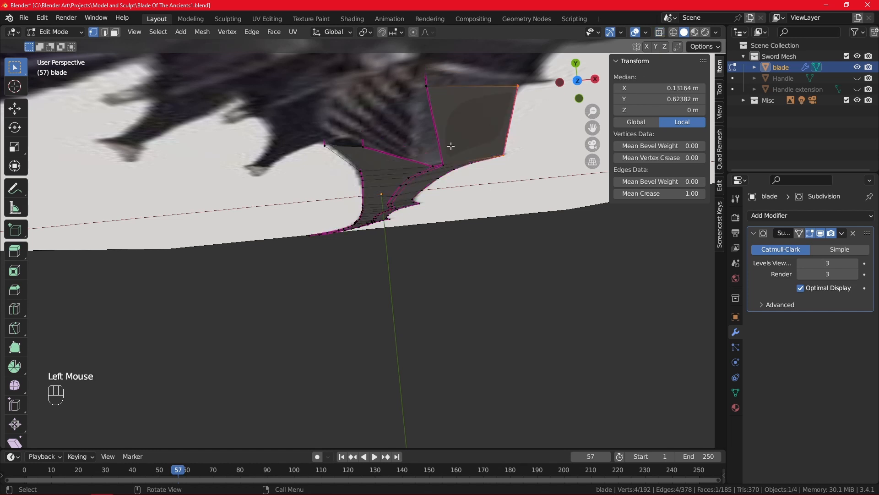
scroll(451, 145, up, 2)
middle_drag(457, 149, 458, 152)
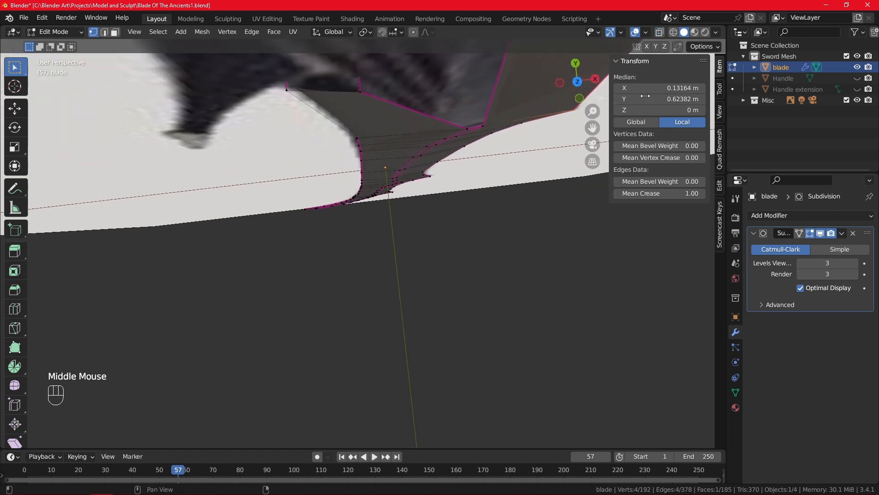
click(858, 101)
- Fill the open inner side of the left extension with a face from the notch to its inner top corner
shift+middle_drag(513, 157, 434, 210)
scroll(483, 238, down, 1)
click(436, 214)
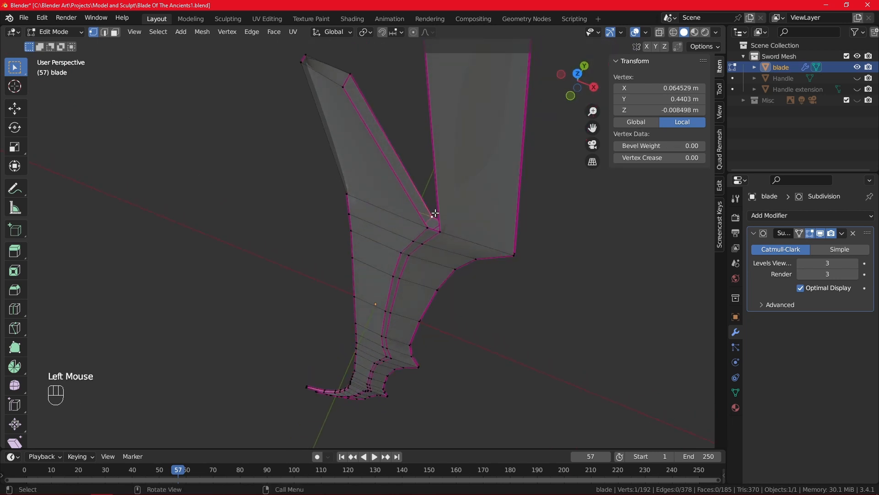
shift+click(427, 226)
shift+click(351, 74)
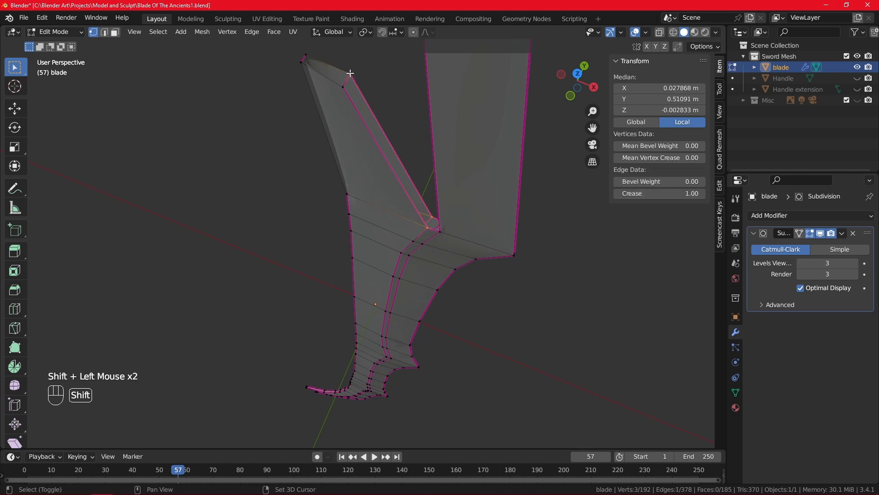
shift+click(342, 88)
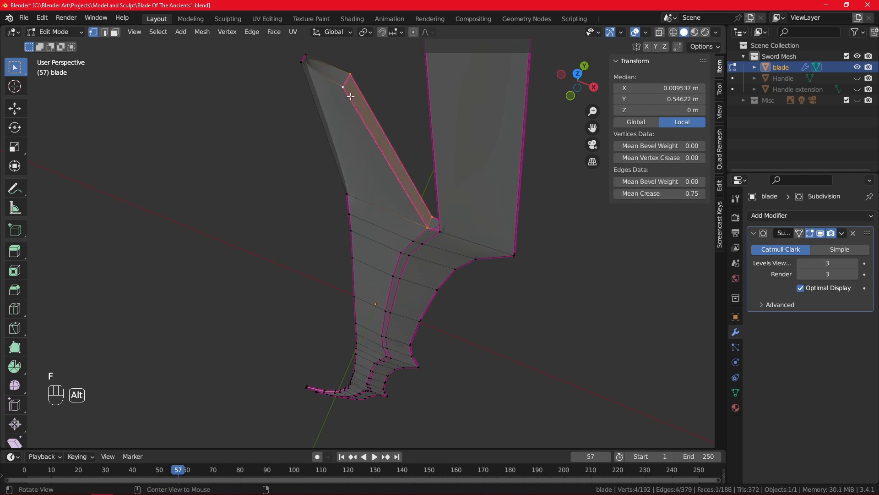
- Fill the left extension's open end with a face across its four corner vertices
middle_drag(350, 97, 355, 115)
click(341, 132)
shift+click(346, 117)
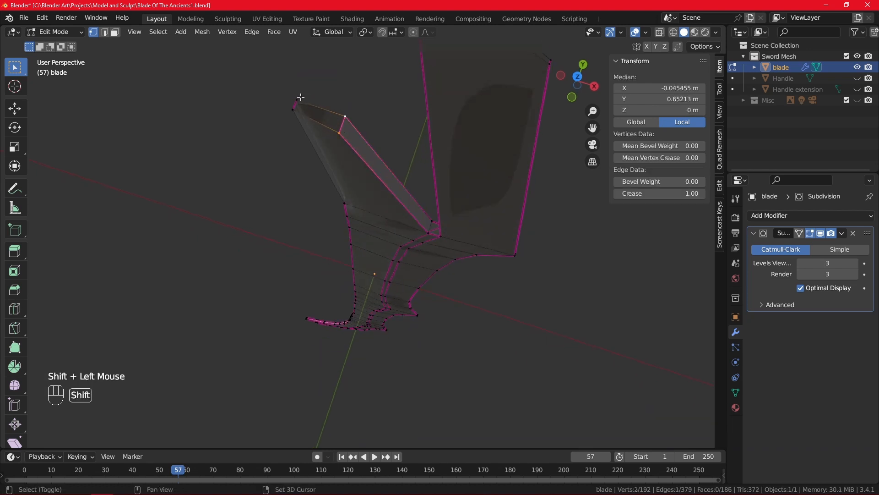
shift+click(297, 99)
key(f)
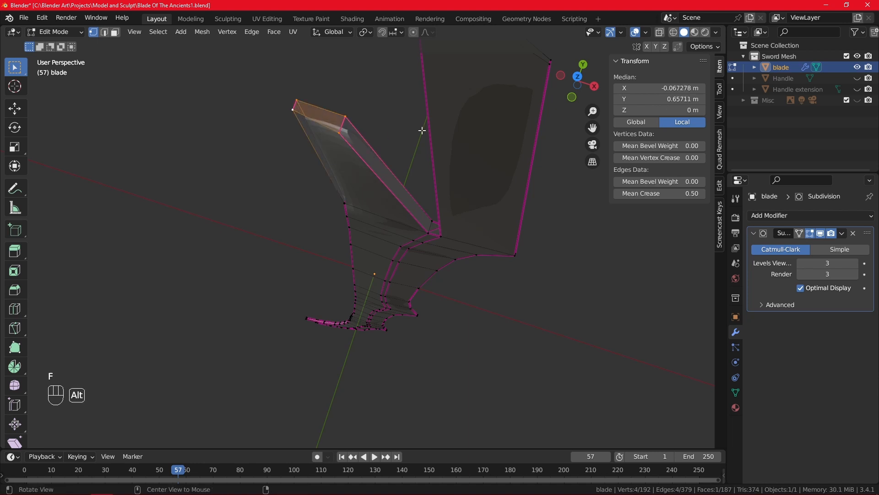
- Fill the right extension's open end with a face across its four corner vertices
middle_drag(422, 131, 408, 196)
click(406, 170)
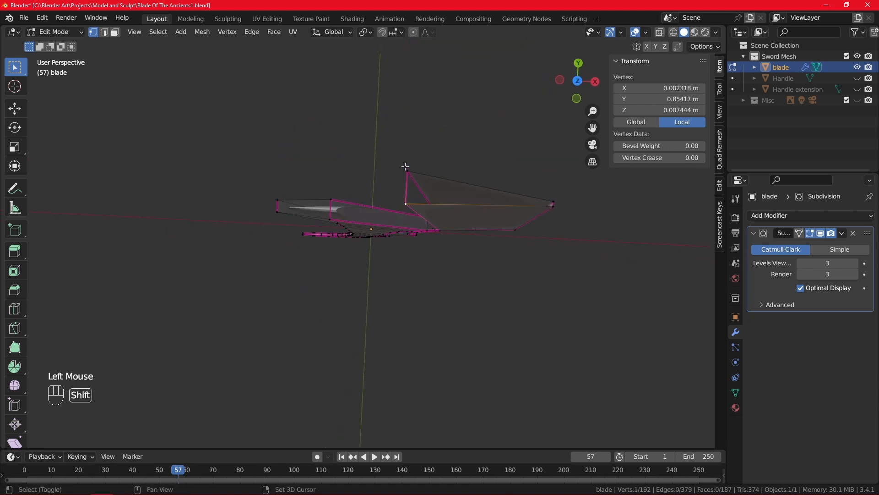
shift+click(406, 203)
shift+click(545, 195)
shift+click(554, 207)
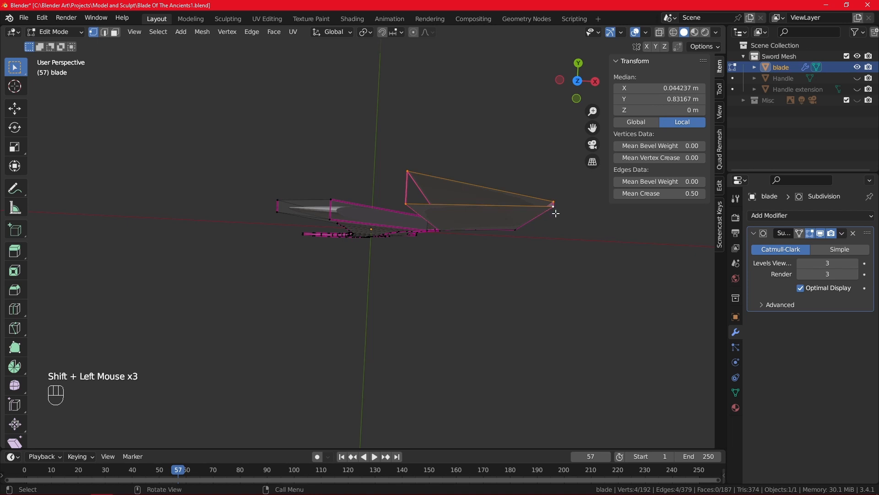
key(f)
- Select the front and back edge loops along the left extension's outer side and raise their mean crease to 1.00
alt+middle_drag(439, 251, 348, 194)
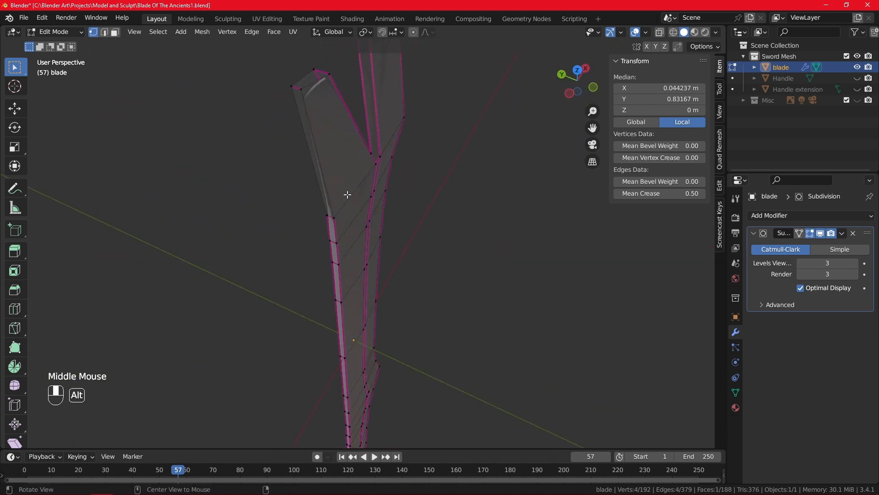
double_click(302, 95)
shift+double_click(294, 93)
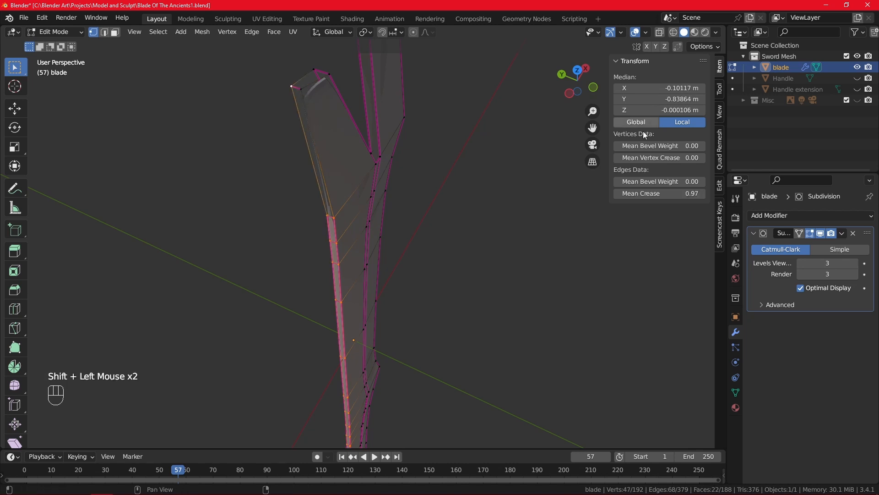
drag(657, 193, 683, 193)
- Select the edges around the left extension's end face and set their mean crease to 1.00
middle_drag(426, 171, 433, 195)
double_click(315, 181)
shift+double_click(312, 177)
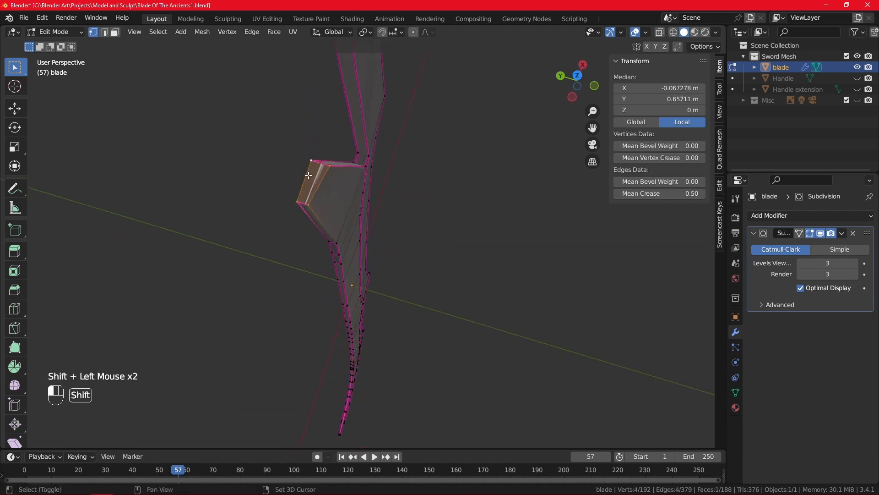
drag(660, 193, 685, 193)
- Select the edges around the right extension's end face and set their mean crease to 1.00
scroll(438, 166, down, 2)
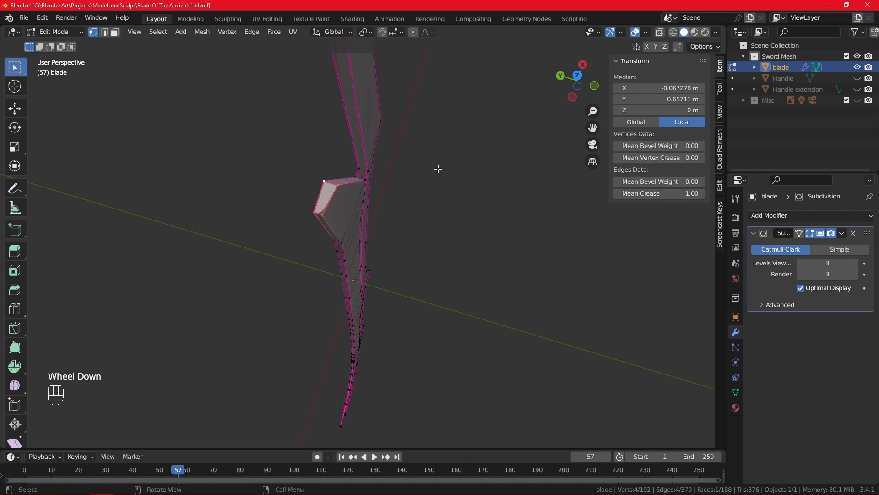
alt+middle_drag(438, 167, 391, 211)
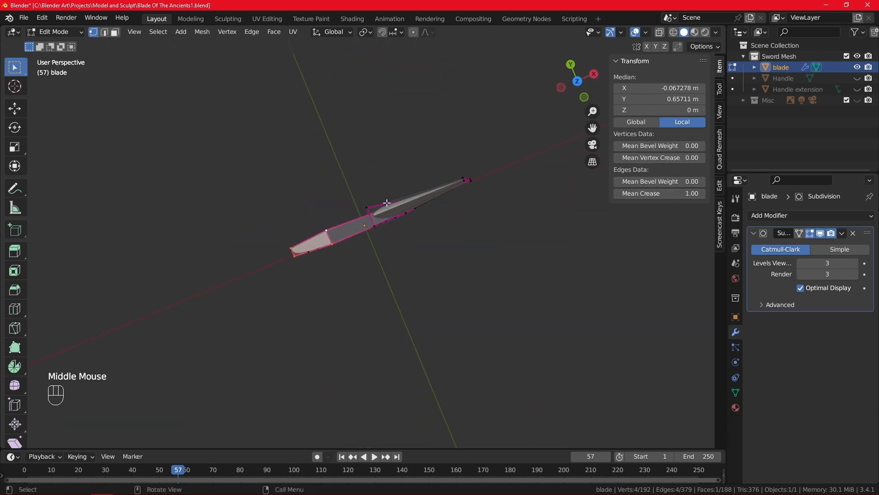
double_click(409, 204)
middle_drag(456, 211, 458, 193)
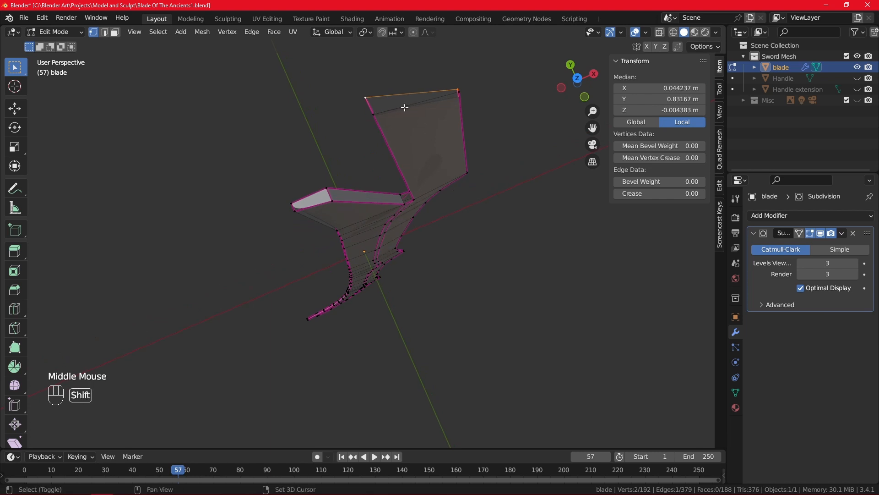
shift+double_click(406, 108)
drag(656, 193, 675, 194)
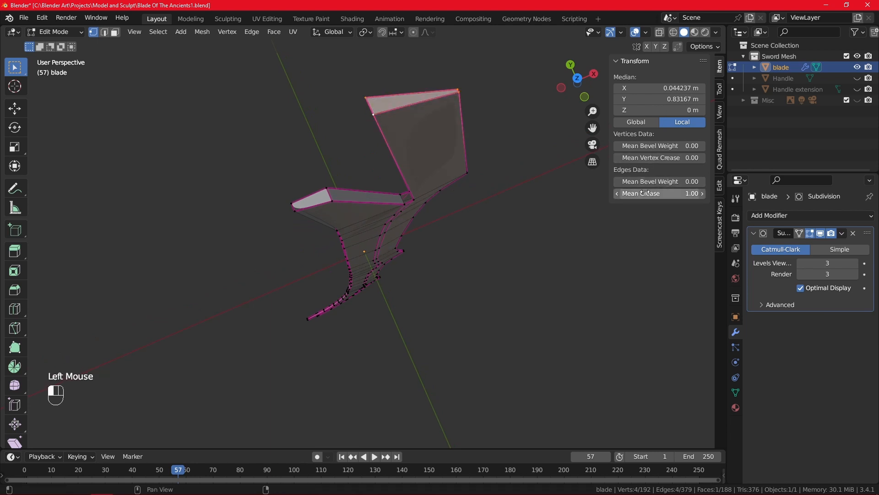
- Examine the end faces, inner sides and notch of both extensions from all around for remaining gaps
scroll(483, 231, down, 2)
alt+middle_drag(482, 231, 540, 232)
scroll(389, 221, up, 2)
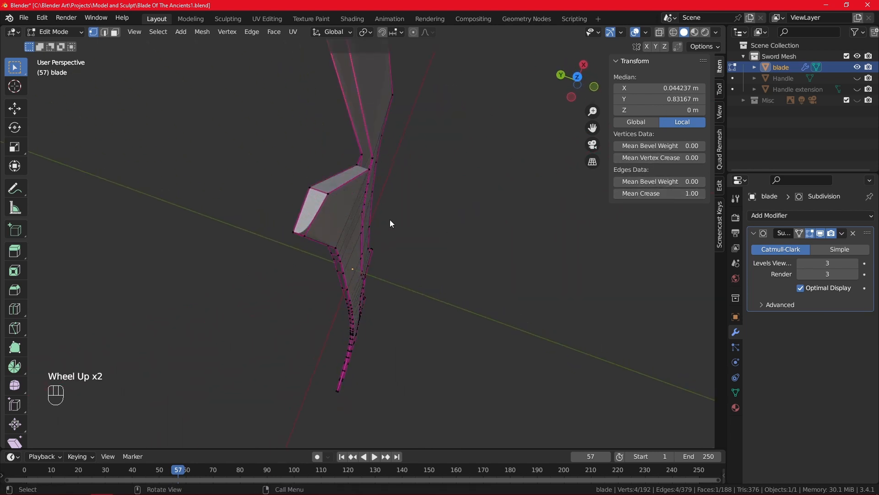
middle_drag(389, 222, 396, 167)
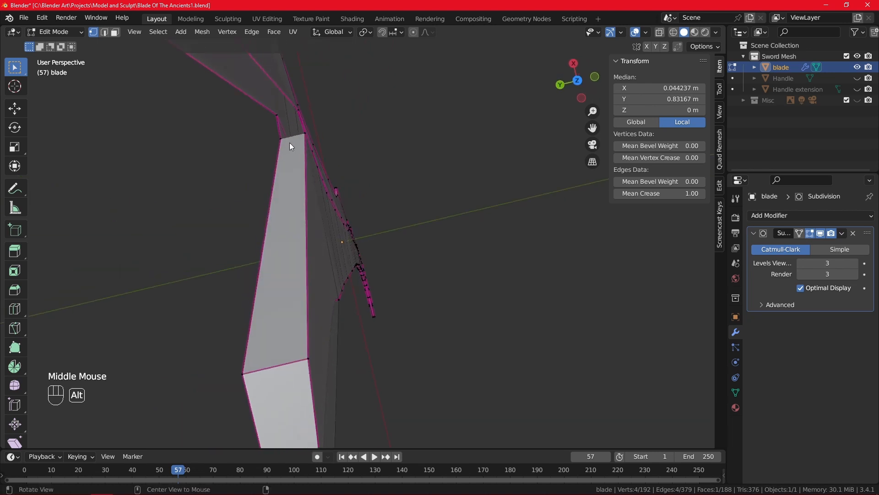
alt+middle_drag(289, 146, 302, 138)
scroll(426, 235, up, 2)
scroll(416, 267, down, 2)
alt+middle_drag(416, 267, 379, 190)
scroll(382, 155, down, 2)
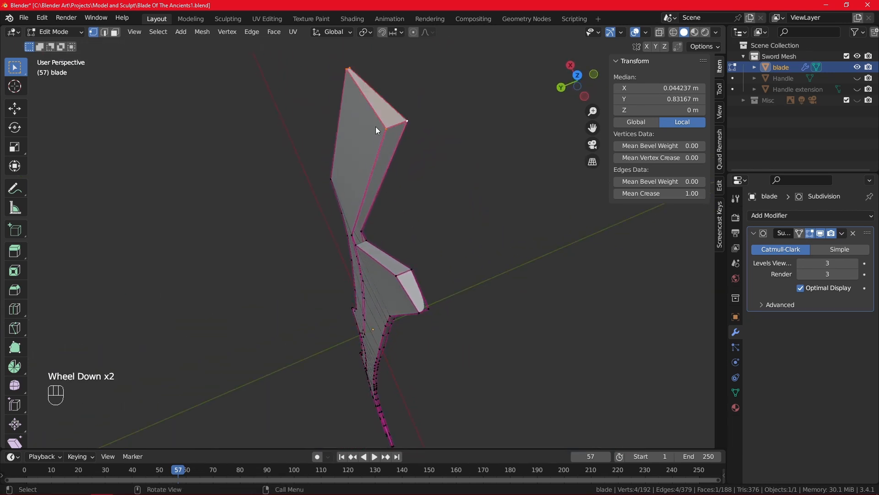
alt+middle_drag(387, 125, 486, 215)
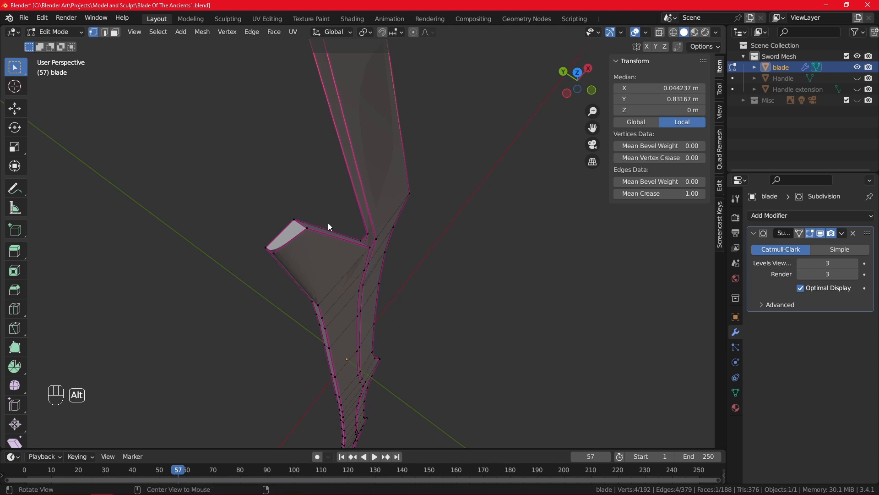
alt+middle_click(307, 227)
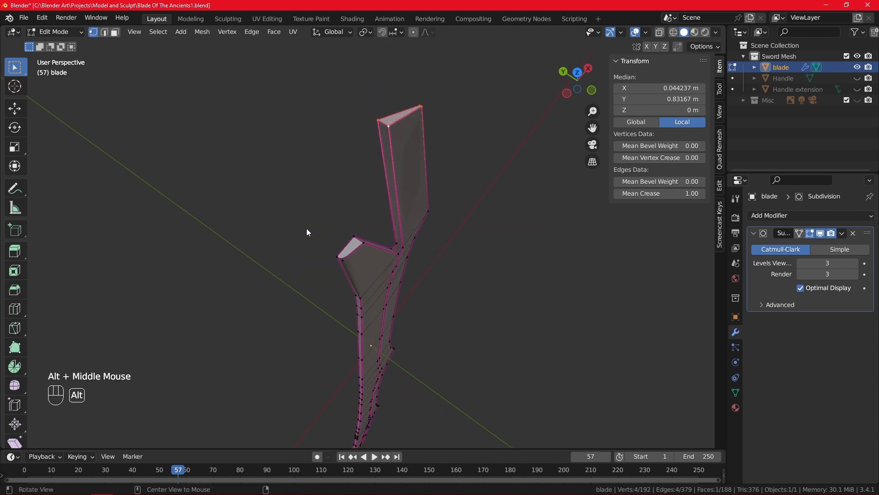
scroll(309, 229, up, 8)
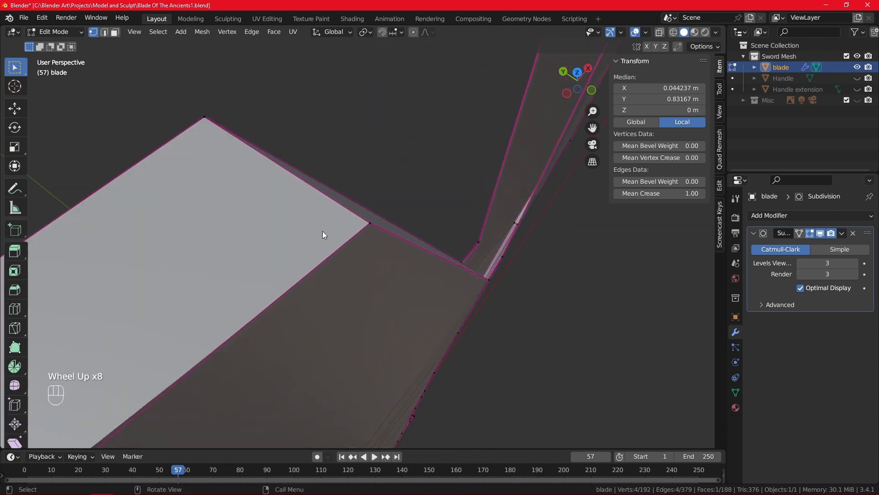
alt+middle_drag(322, 231, 414, 178)
scroll(413, 179, down, 5)
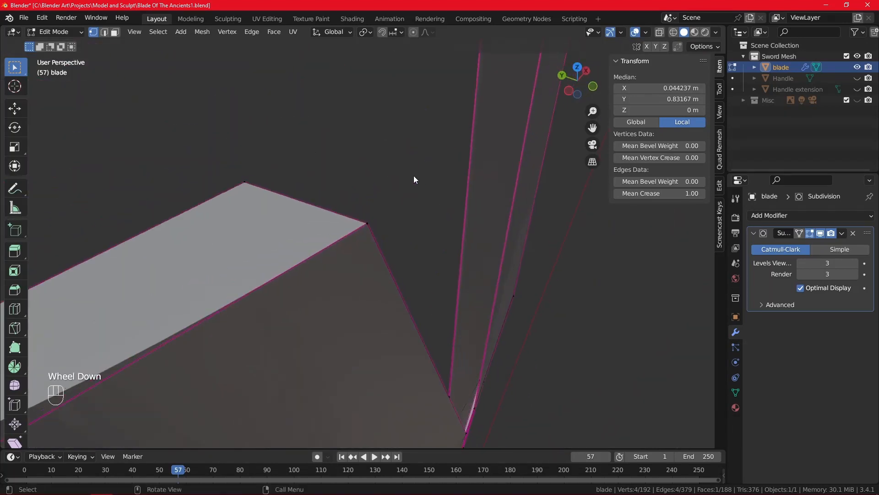
alt+middle_drag(406, 76, 448, 120)
scroll(418, 149, up, 7)
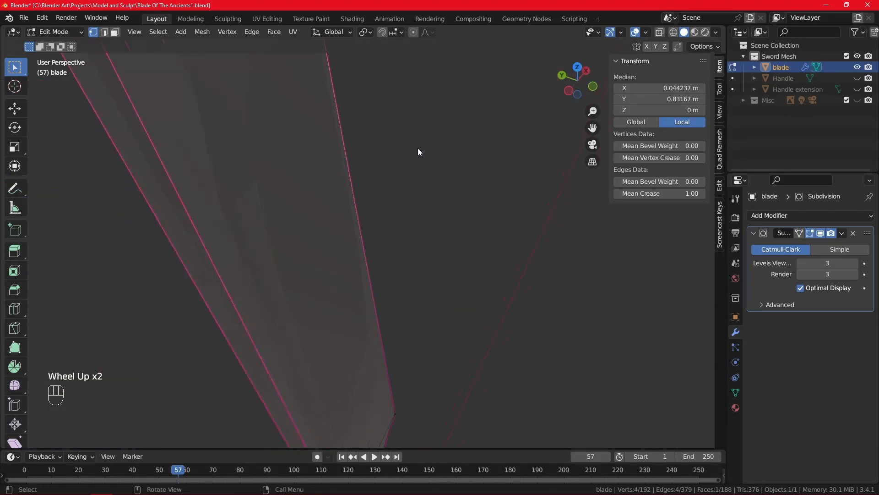
alt+middle_drag(459, 206, 333, 188)
scroll(342, 184, down, 7)
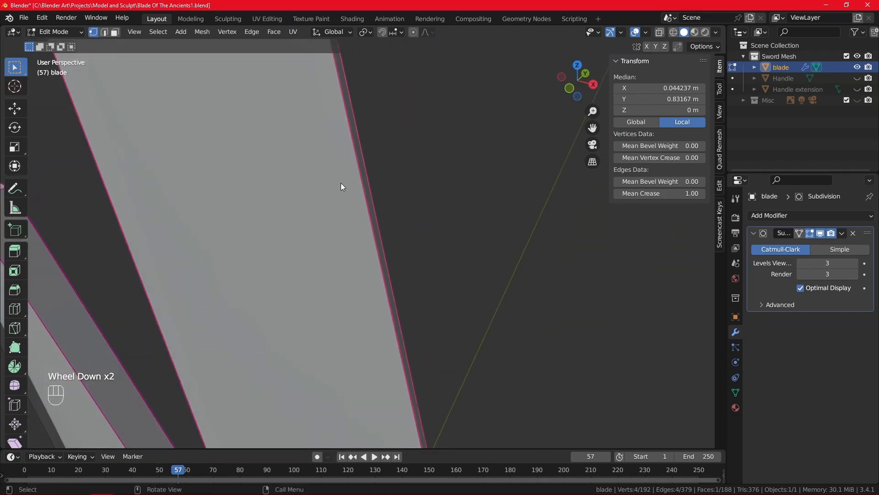
alt+middle_drag(320, 142, 405, 336)
scroll(351, 190, up, 5)
scroll(435, 328, down, 2)
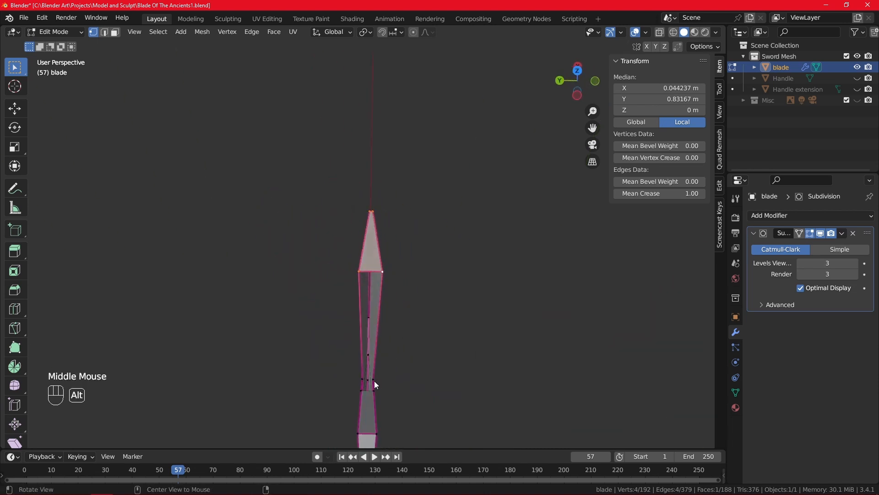
- Fill the gap at the bottom of the notch between the two extensions with a face across its four vertices
alt+middle_drag(374, 382, 373, 379)
scroll(367, 314, up, 2)
scroll(331, 169, down, 2)
alt+middle_drag(331, 169, 379, 265)
shift+click(369, 261)
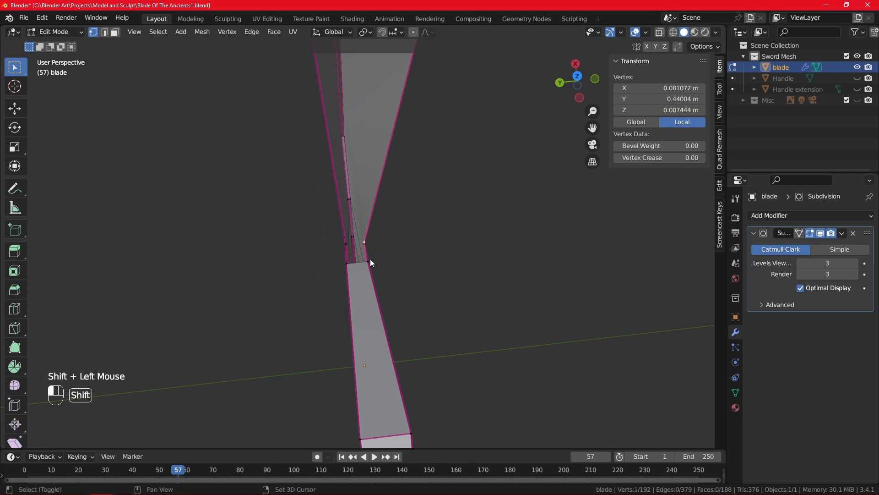
shift+click(345, 263)
shift+click(346, 244)
key(f)
alt+middle_drag(424, 253, 314, 251)
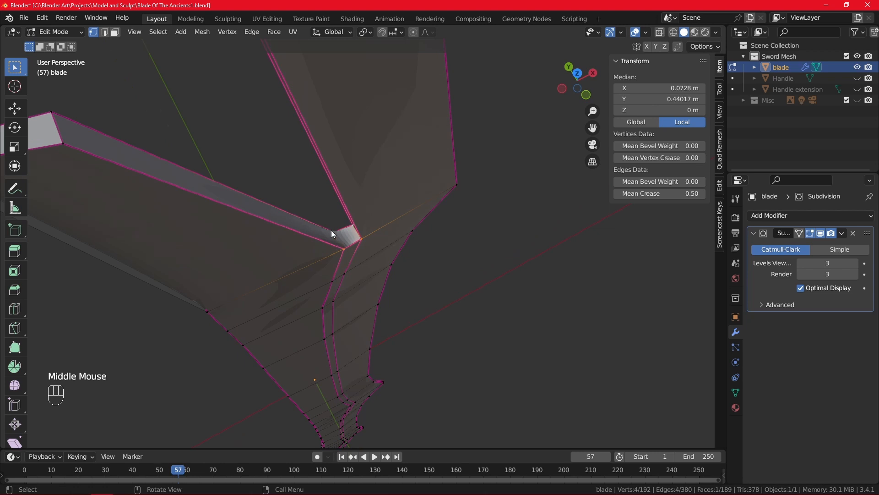
- Set the crease of the notch-bottom edge bordering the left extension's inner side to 1.00
scroll(329, 229, up, 3)
click(321, 258)
shift+click(307, 259)
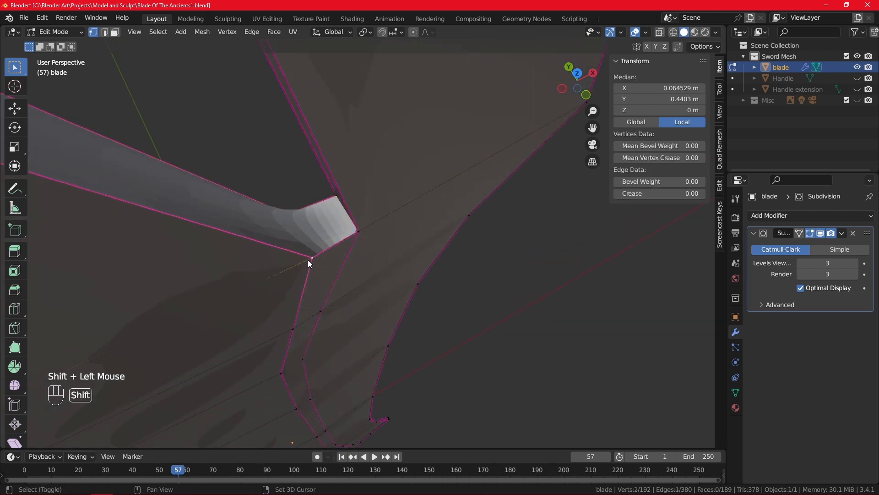
middle_drag(372, 222, 406, 264)
drag(660, 194, 715, 194)
- Fill the right extension's open inner side with a face across its four vertices and set its edges' mean crease to 1.00
middle_drag(500, 280, 375, 229)
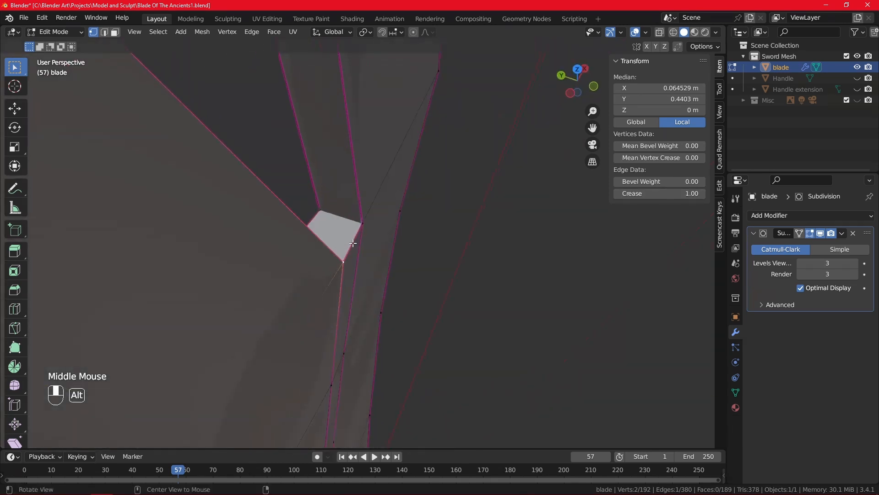
click(350, 219)
shift+click(319, 211)
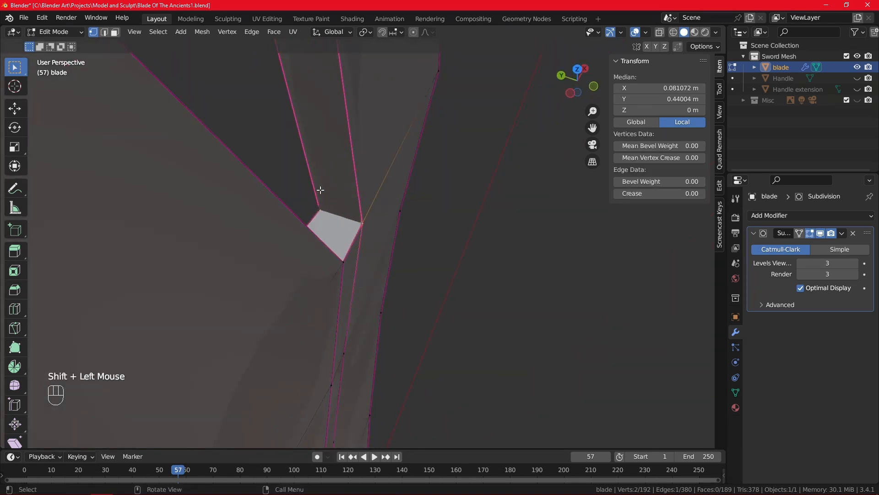
scroll(330, 122, down, 5)
scroll(348, 110, down, 2)
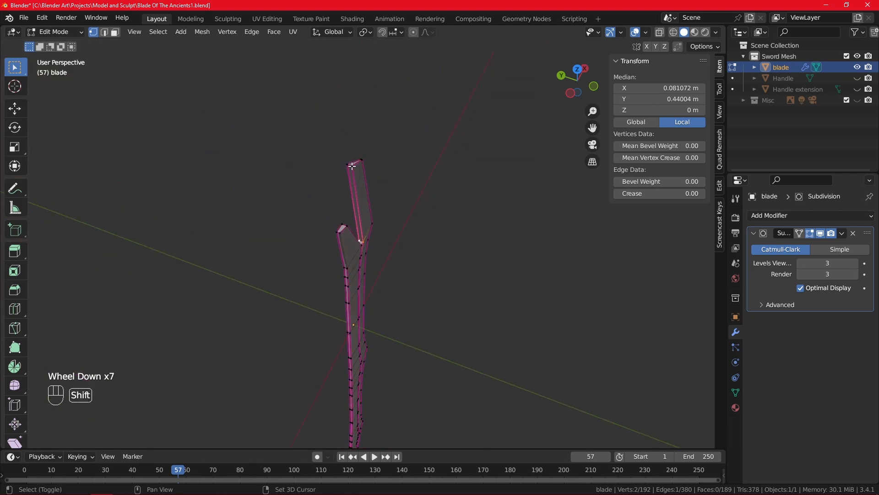
shift+click(348, 165)
shift+click(362, 164)
key(f)
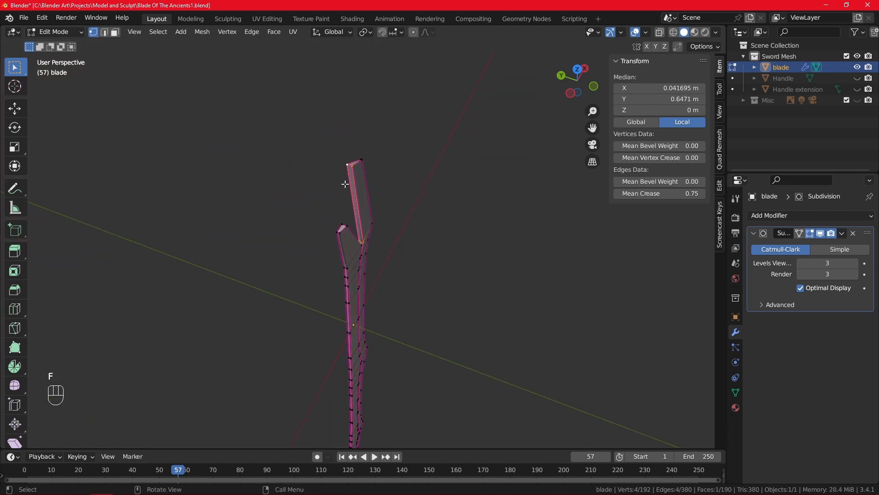
scroll(418, 168, up, 2)
drag(660, 193, 687, 194)
scroll(379, 249, down, 2)
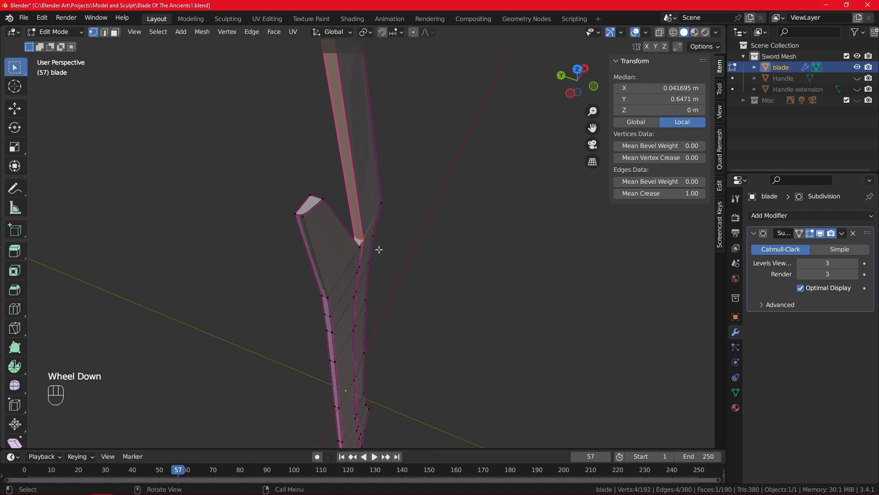
- Set the crease of the left extension's long outer edge, from its base to its end, to 1.00
alt+middle_drag(379, 249, 372, 232)
double_click(358, 194)
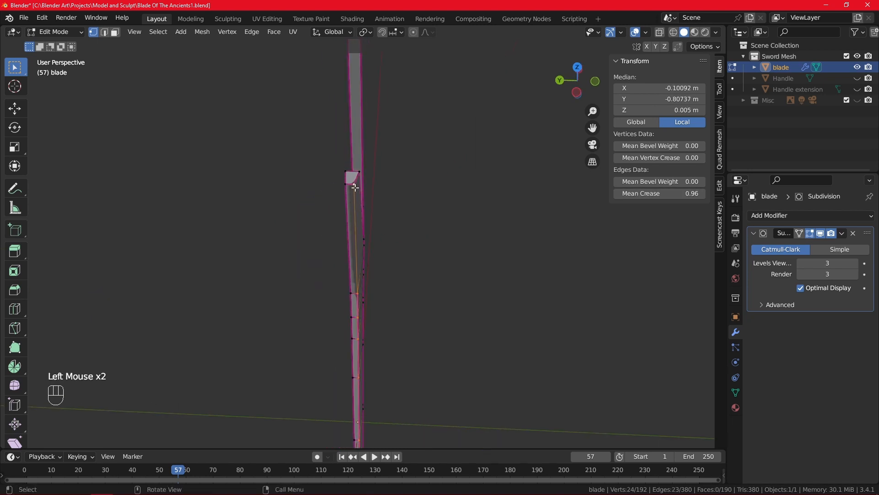
click(355, 186)
shift+click(357, 295)
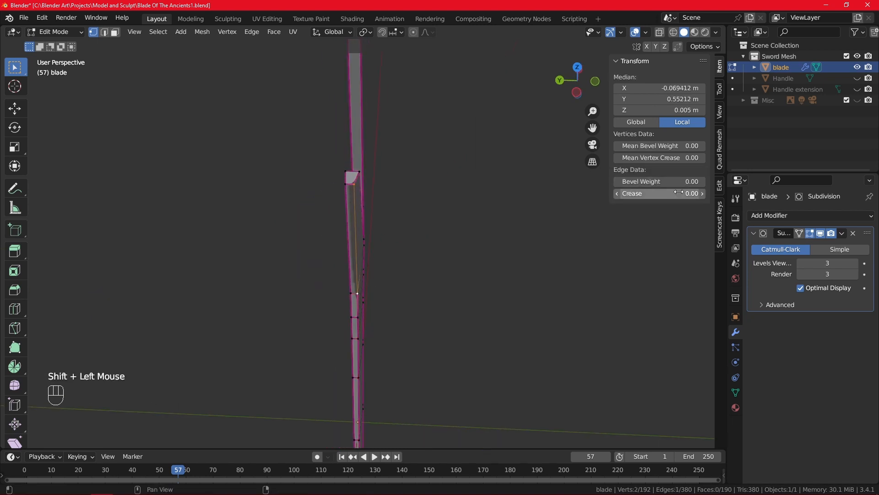
alt+middle_drag(379, 226, 349, 246)
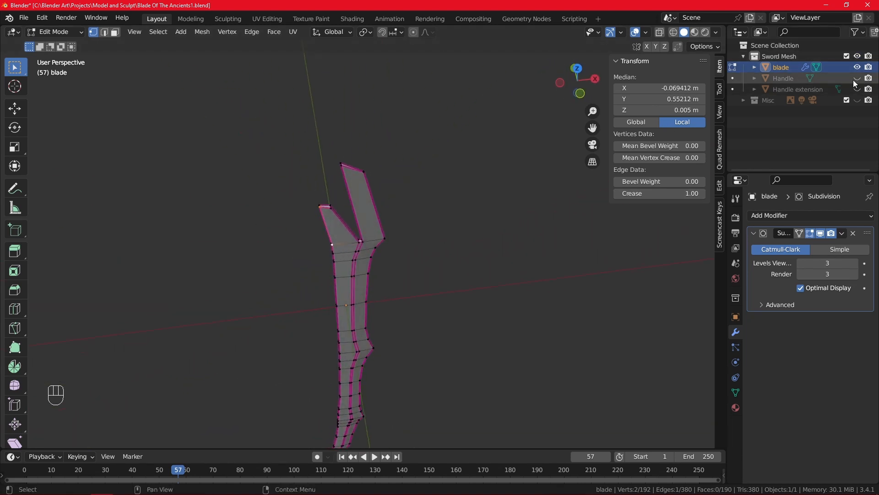
- Unhide the Misc reference collection and the Handle extension, viewing the blade against the reference from the front
click(857, 101)
key(KP_1)
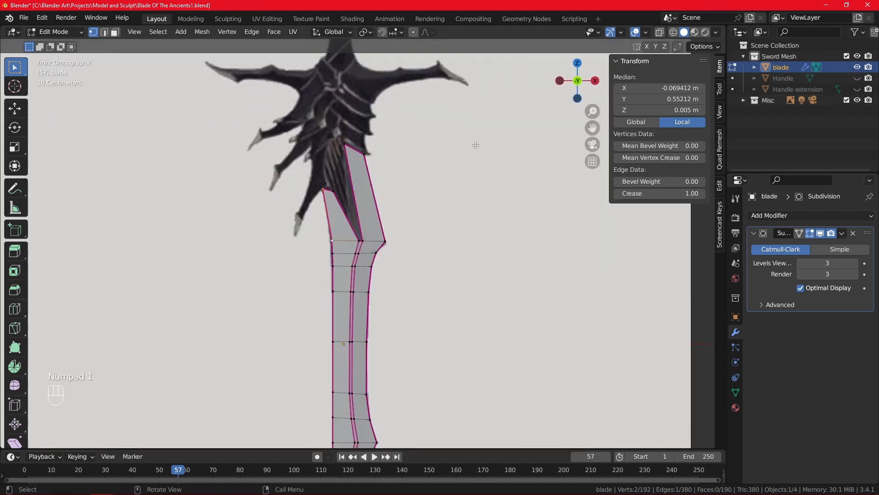
scroll(320, 188, up, 2)
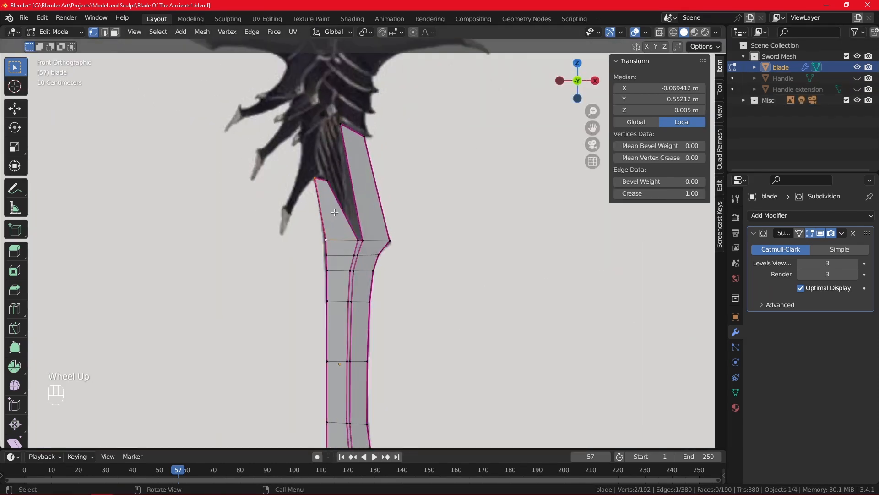
scroll(348, 155, down, 1)
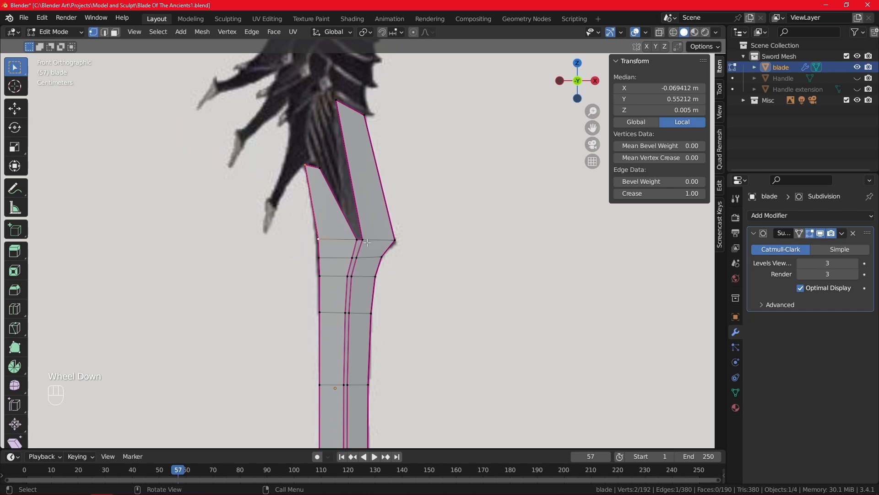
click(366, 242)
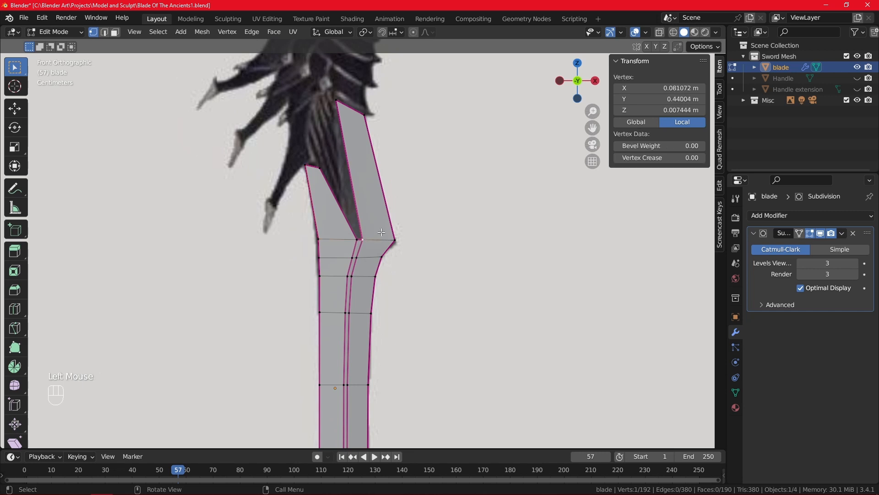
click(858, 89)
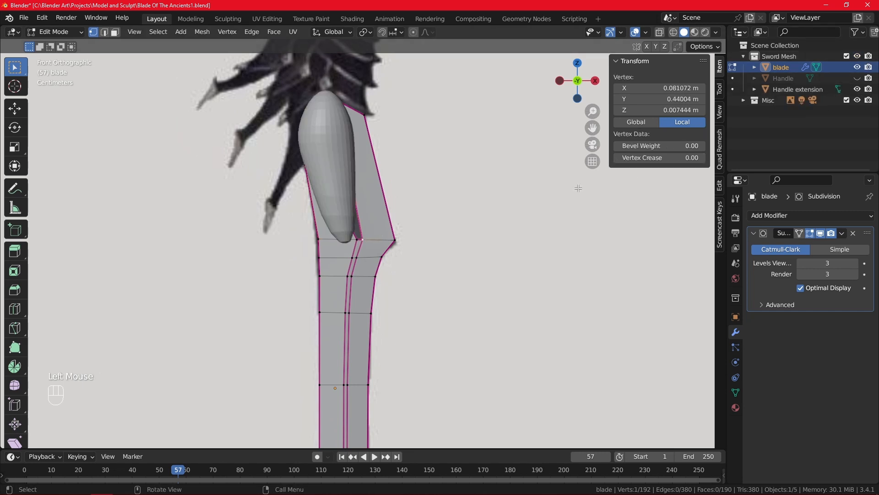
- Move the Handle extension's lower tip about 0.039 m in X towards the blade's notch, using proportional editing with a 0.35 radius
key(Tab)
click(340, 199)
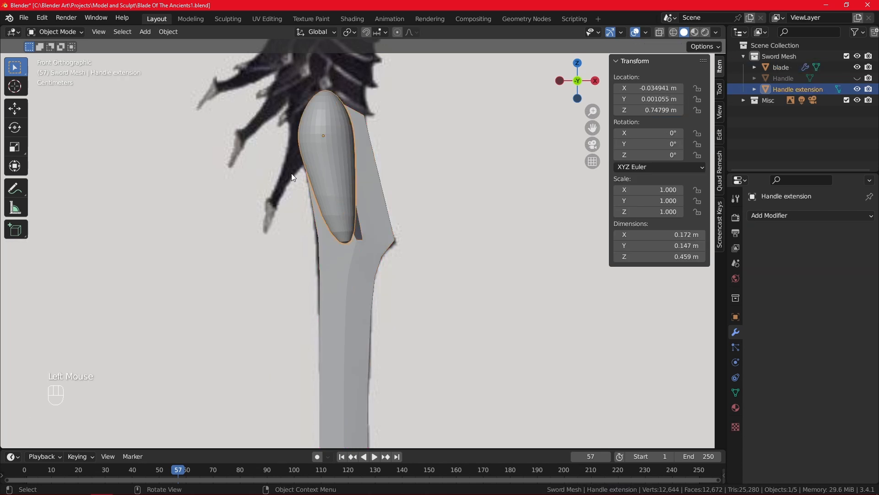
key(Tab)
middle_drag(320, 194, 334, 248)
click(338, 250)
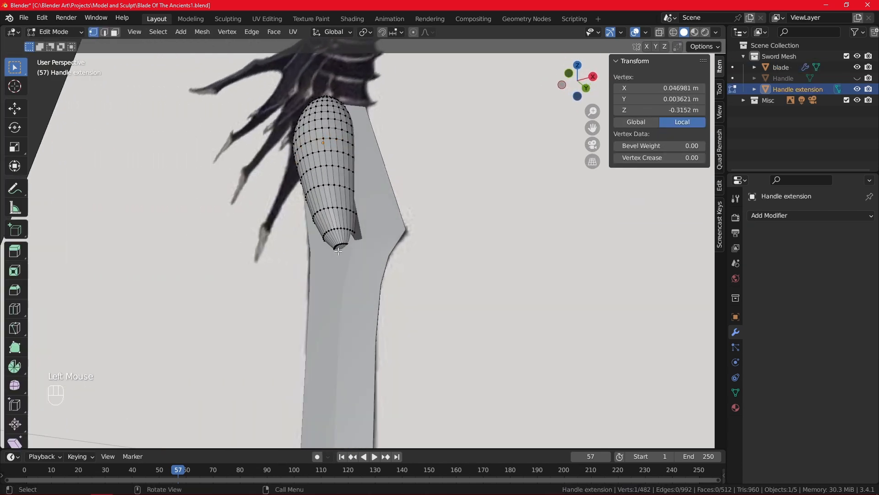
key(KP_1)
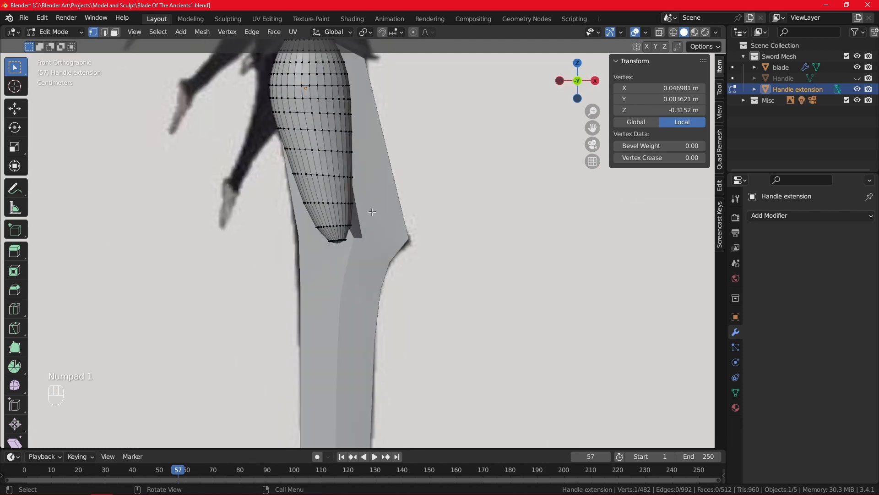
scroll(389, 161, down, 2)
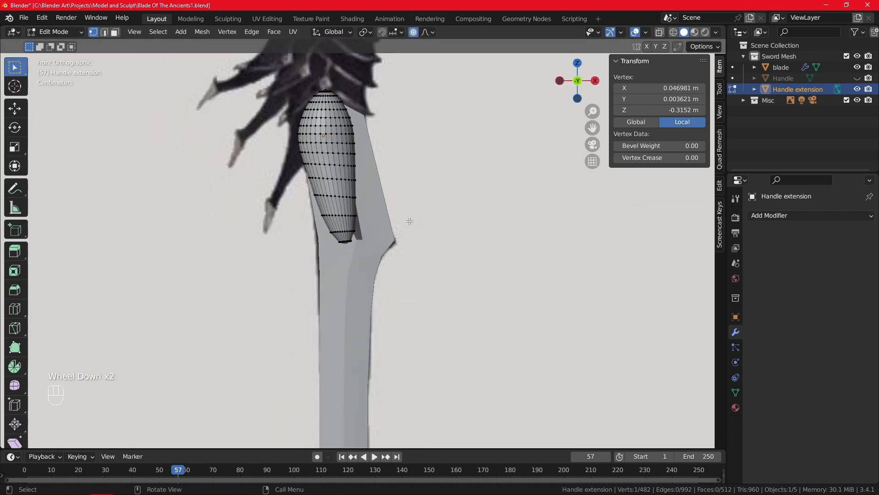
key(g)
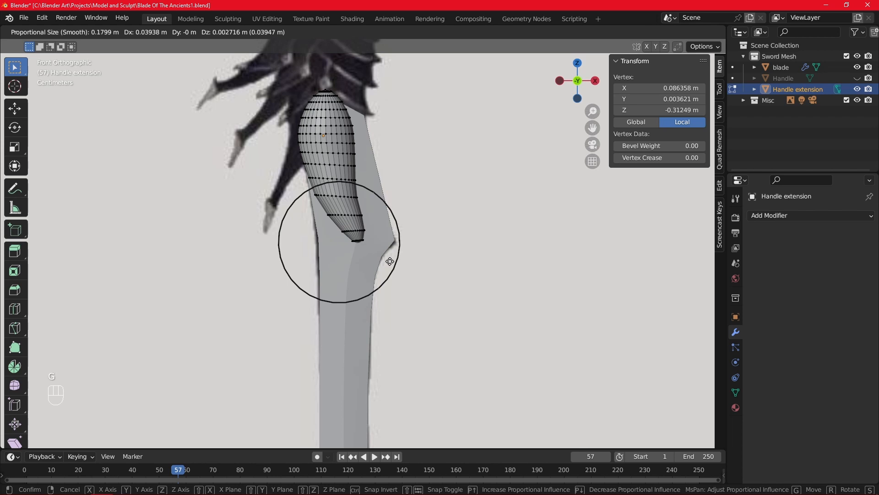
scroll(389, 261, down, 6)
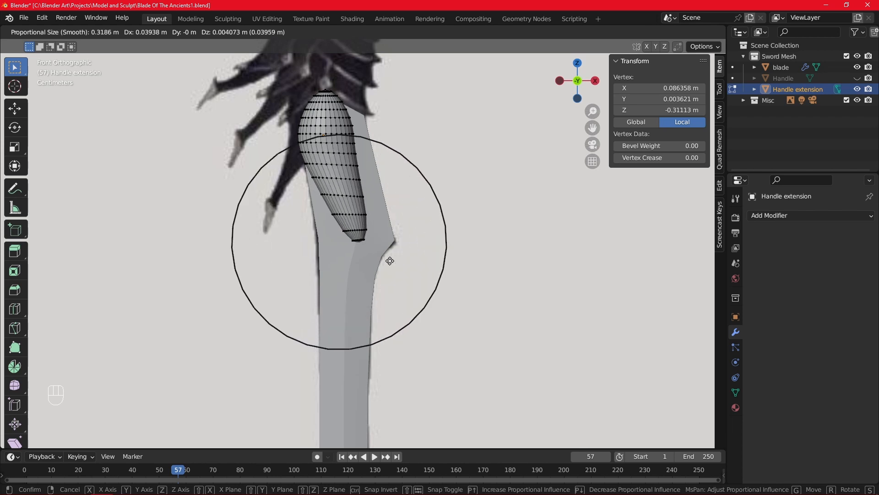
scroll(389, 261, down, 1)
click(390, 261)
- Rotate the Handle extension's lower end about -6.79° and scale it to about 0.798 with proportional editing
key(r)
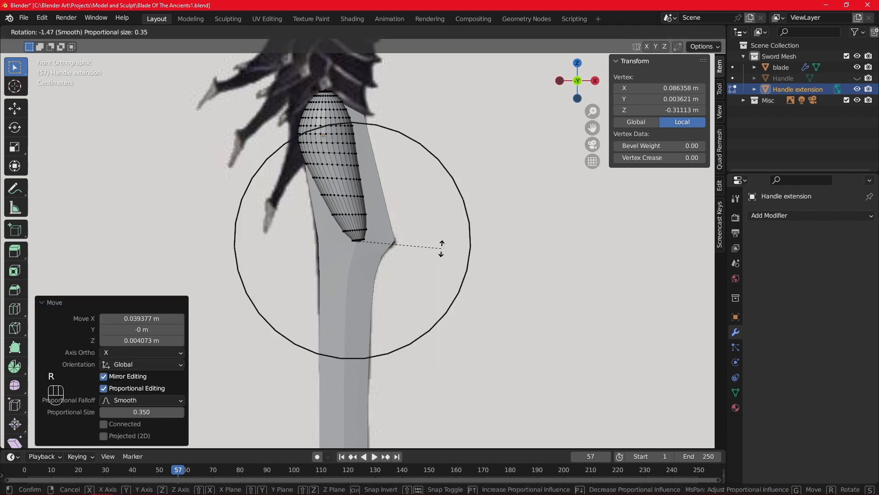
click(441, 240)
key(g)
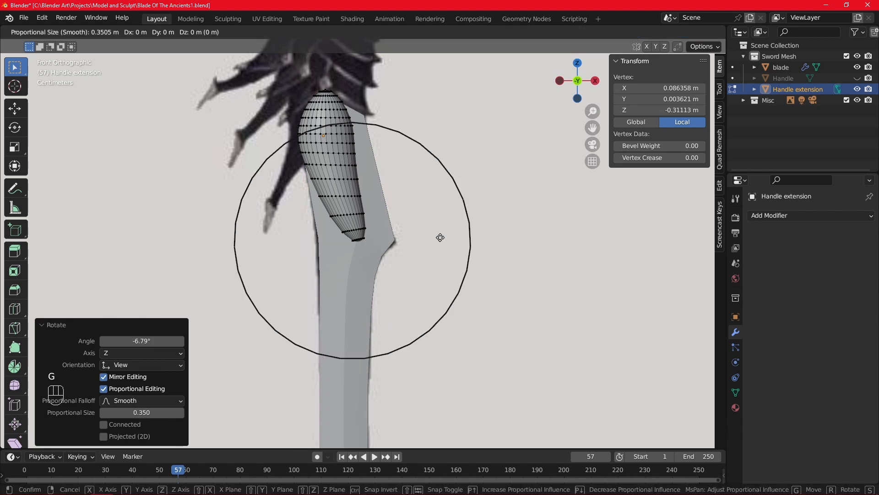
key(s)
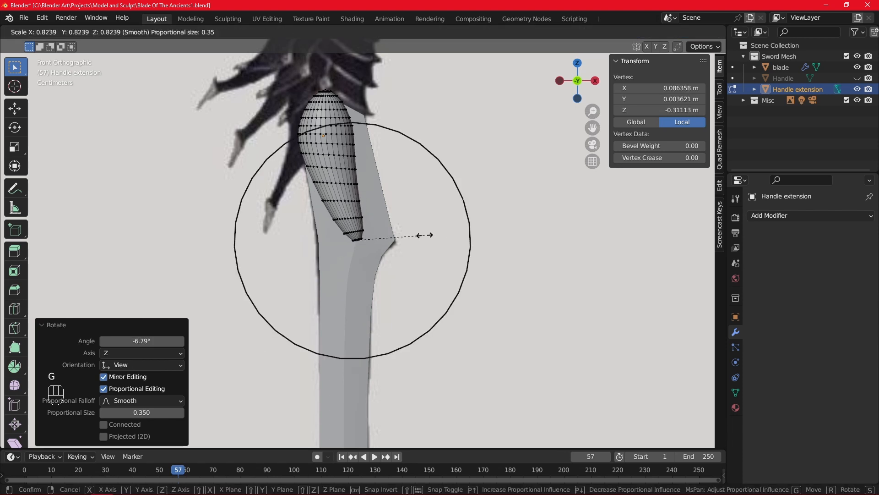
click(420, 235)
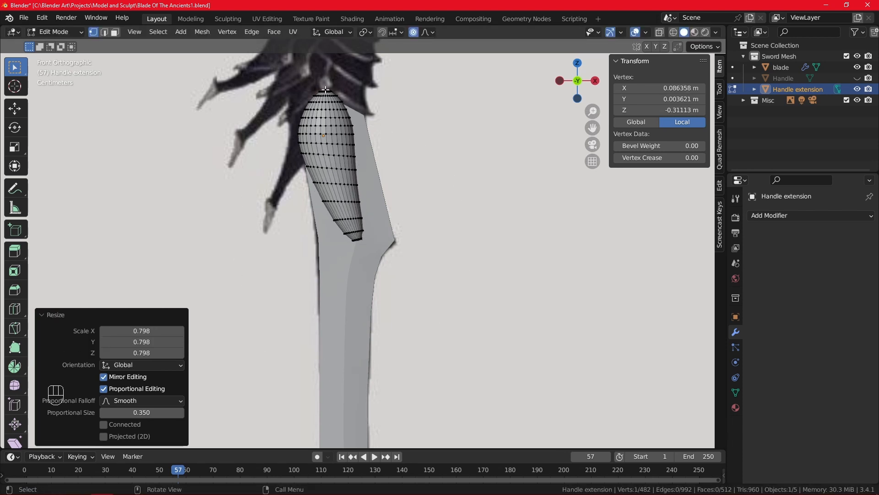
- Scale the Handle extension's upper end to about 0.753 around its top vertex with proportional editing
click(325, 89)
key(s)
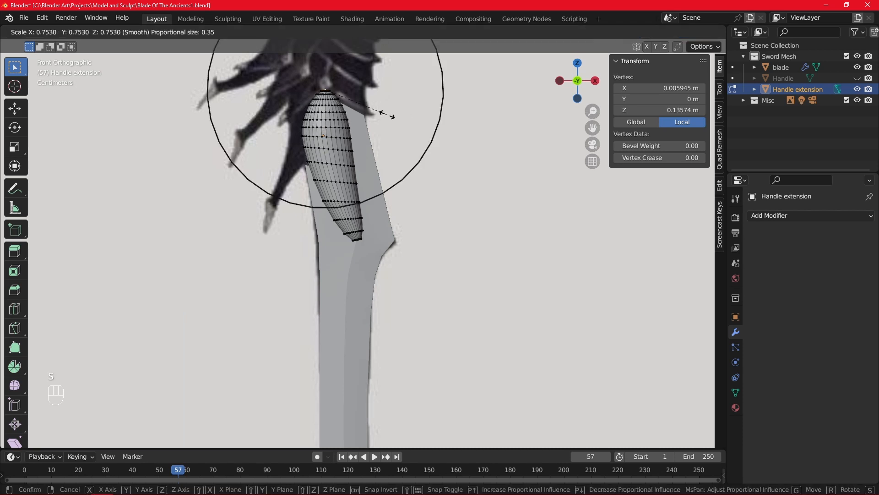
click(394, 117)
middle_drag(302, 254, 411, 275)
scroll(353, 215, up, 1)
scroll(297, 155, down, 2)
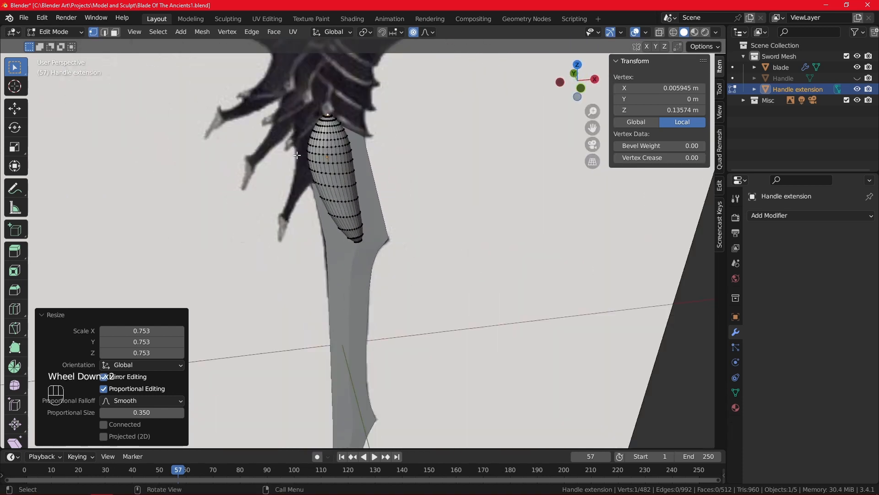
middle_drag(297, 155, 314, 176)
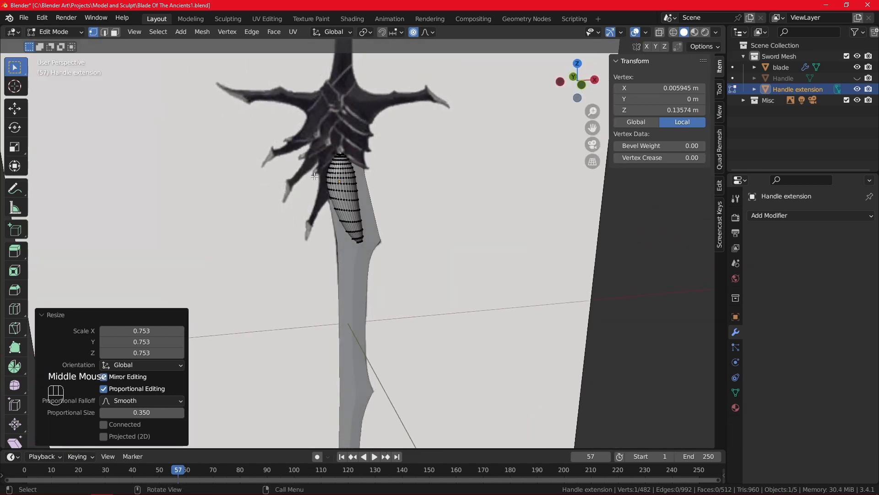
- Unhide the Handle guard and open its mesh for editing in front view
key(KP_1)
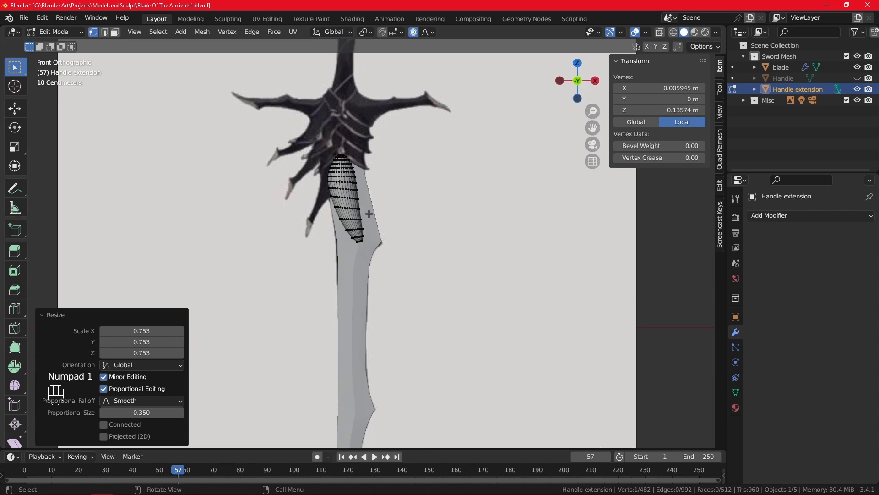
click(857, 78)
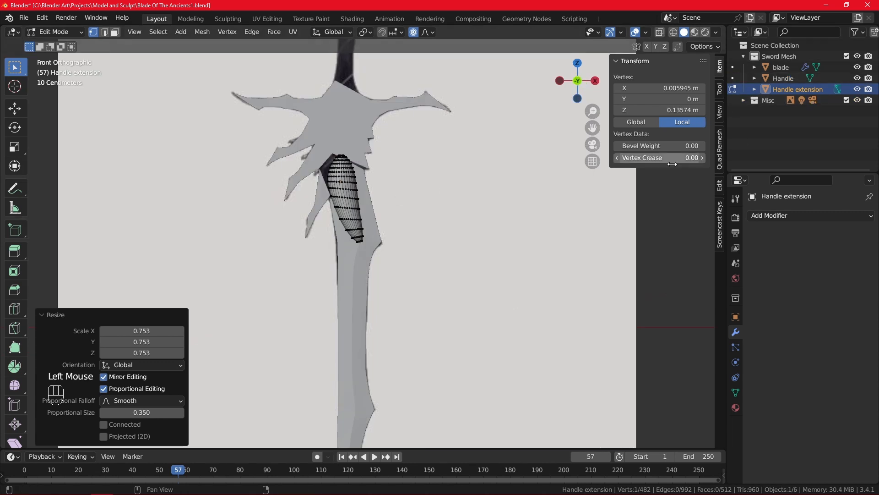
scroll(464, 186, down, 1)
scroll(465, 186, up, 1)
key(Tab)
click(362, 139)
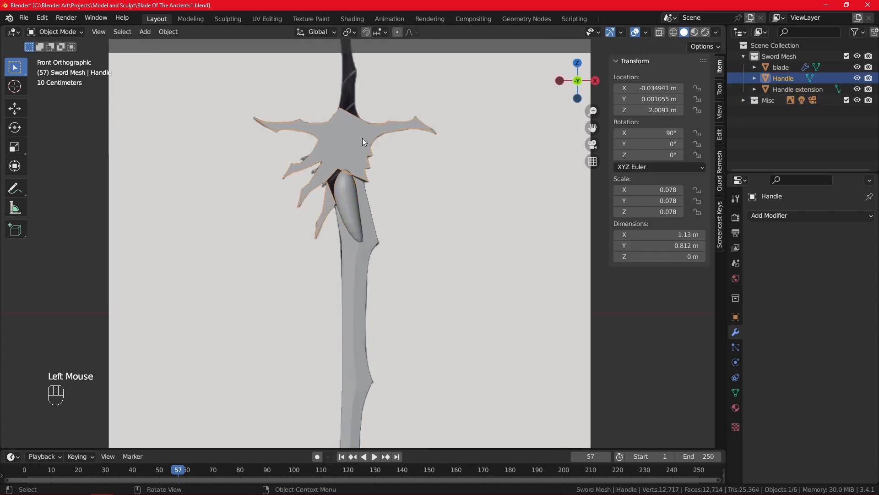
scroll(361, 138, up, 4)
key(Tab)
shift+middle_drag(352, 130, 383, 216)
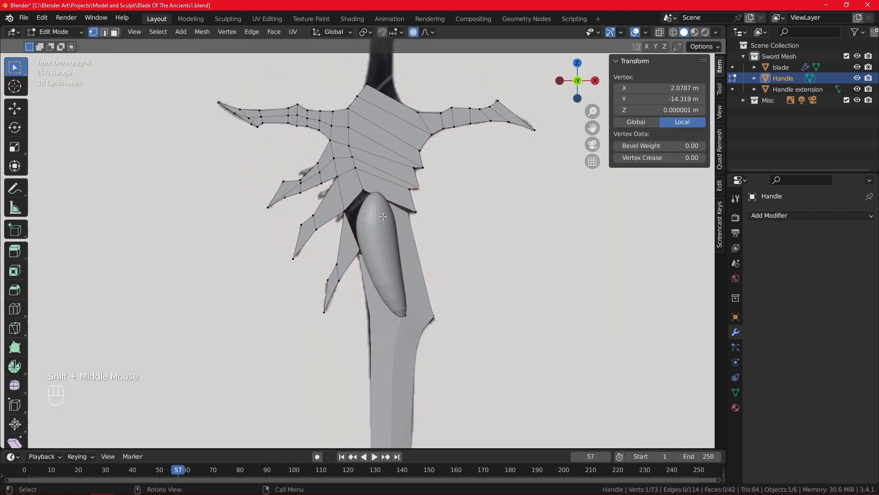
- Examine the gap between the guard's lower edge and the upper end of the Handle extension
scroll(384, 216, up, 3)
click(452, 189)
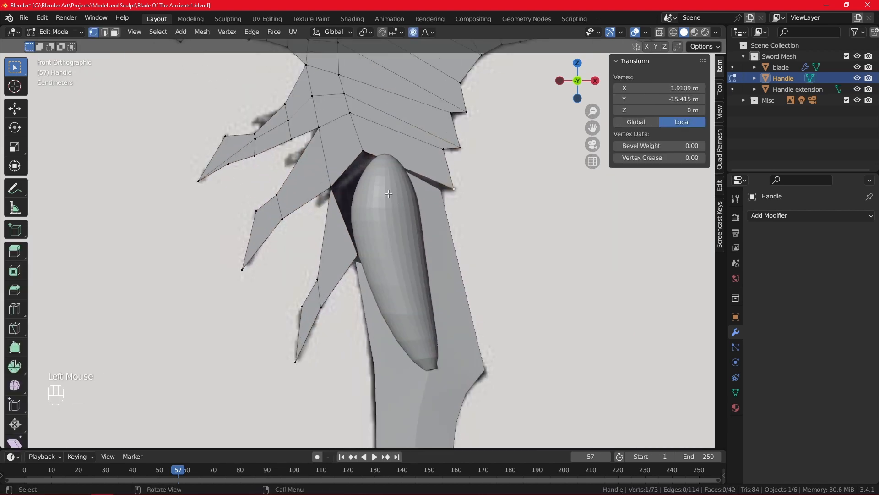
scroll(389, 194, up, 2)
middle_drag(453, 201, 441, 239)
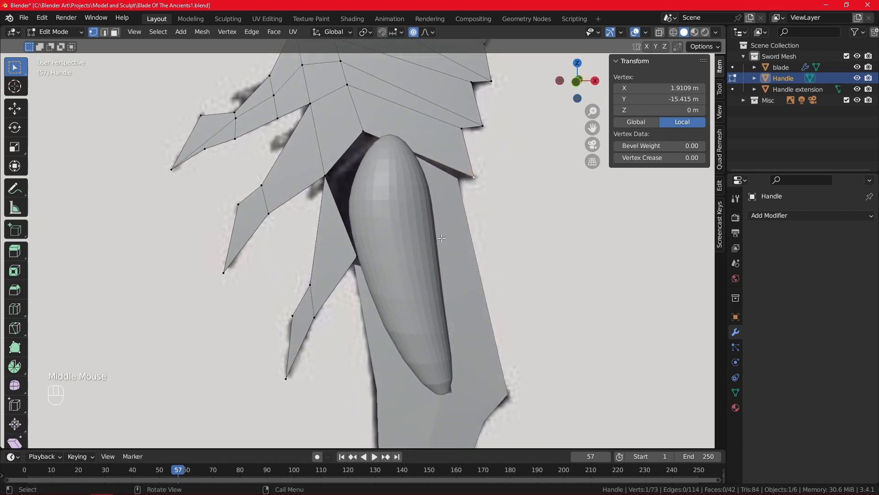
key(KP_1)
scroll(446, 334, down, 1)
scroll(374, 211, up, 1)
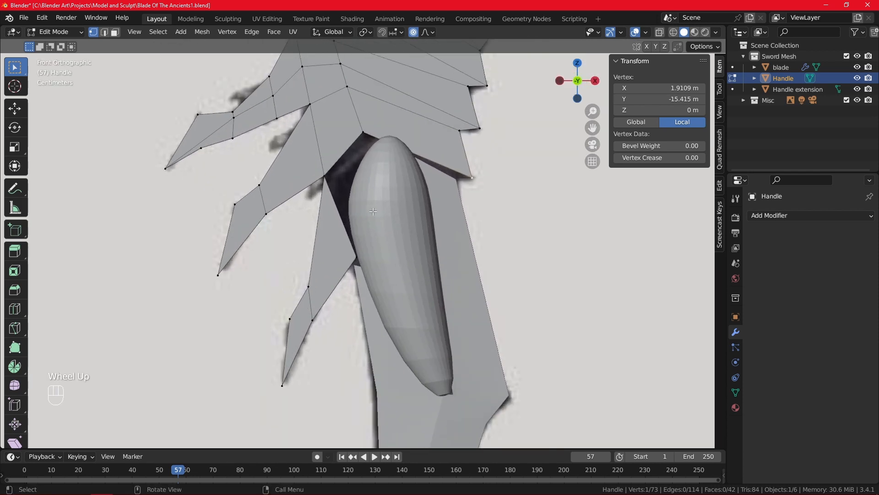
scroll(373, 202, down, 1)
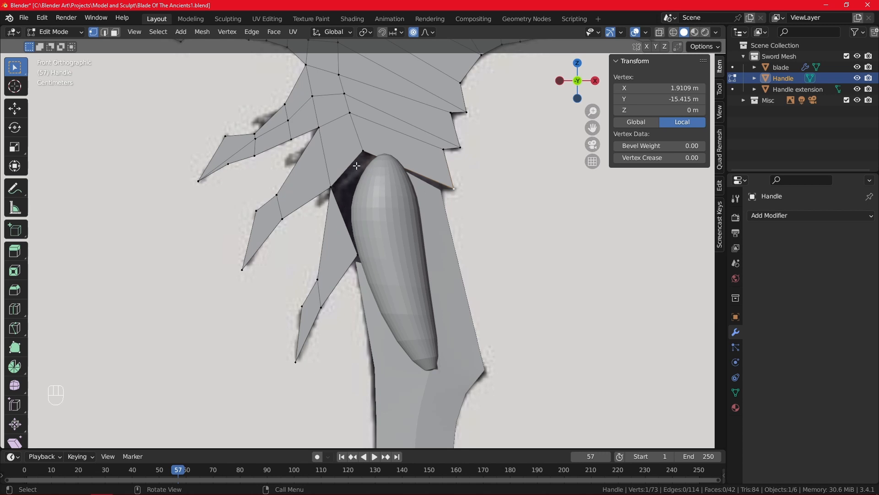
- Hide the Handle extension and extrude the guard's short edge above the gap down and to the right across the gap
shift+click(352, 181)
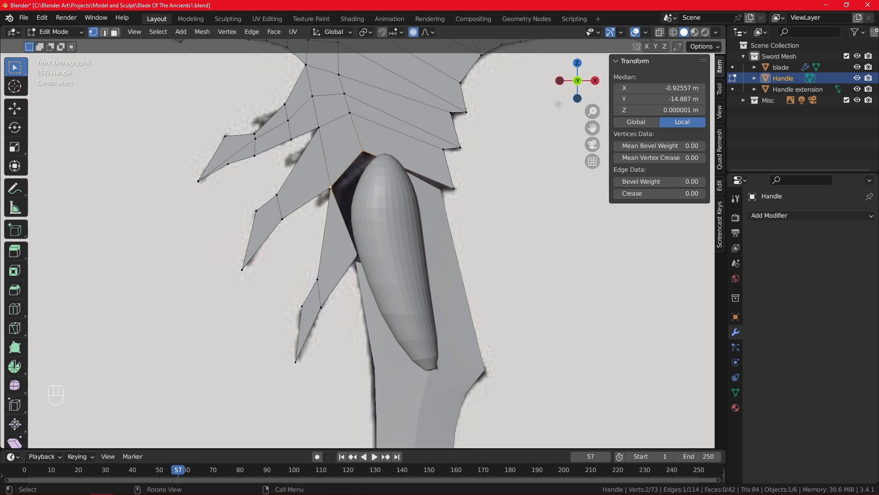
click(858, 89)
key(e)
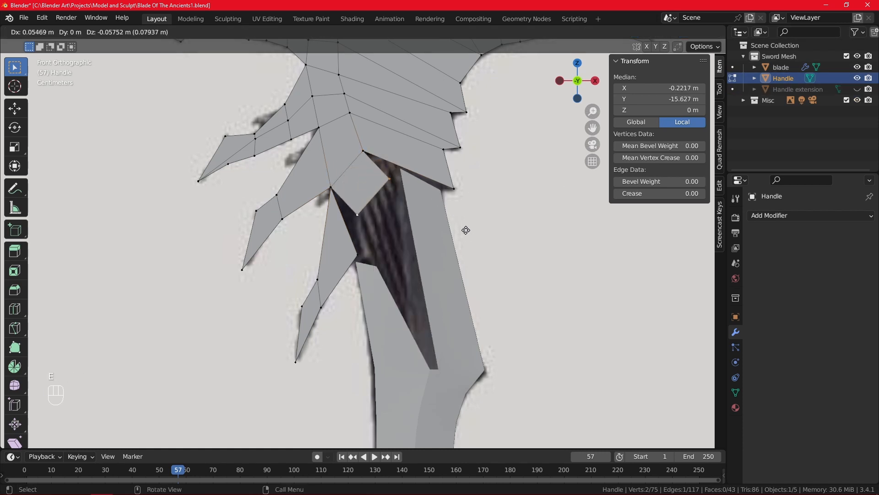
click(474, 257)
- Merge the extruded face's lowest vertex with the inner base vertex of the guard's lowest claw, using At Center
click(368, 252)
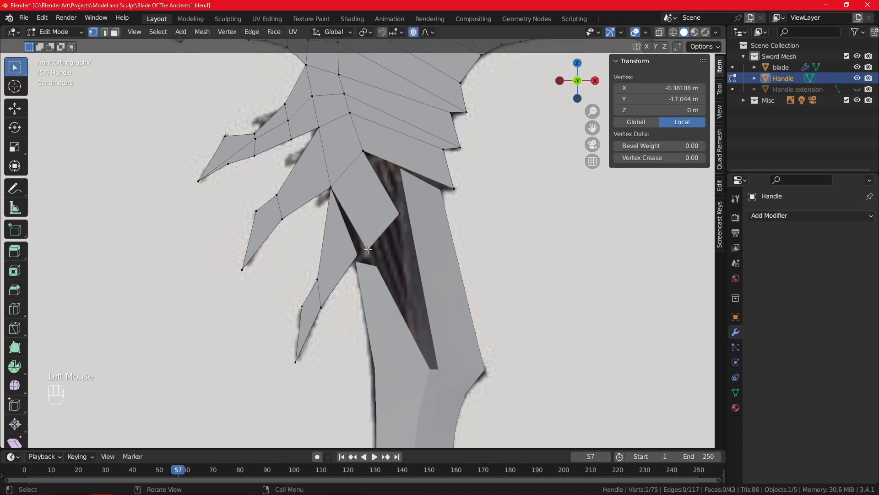
shift+click(358, 254)
key(m)
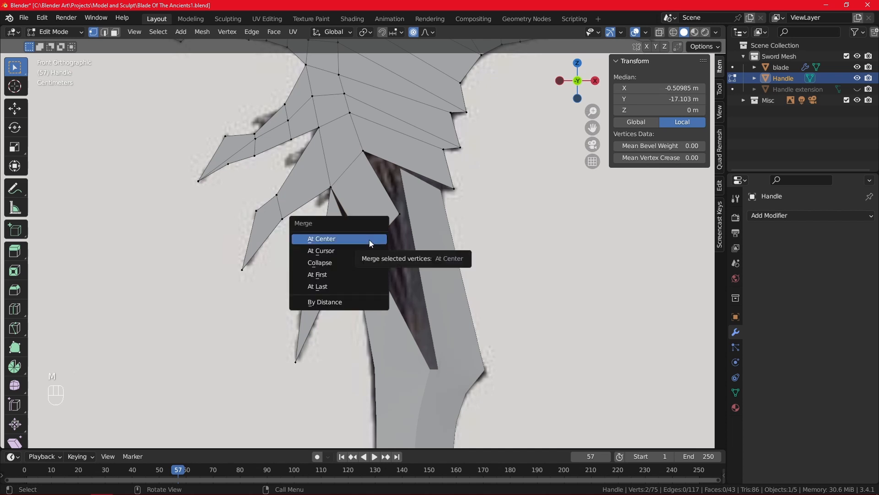
click(359, 239)
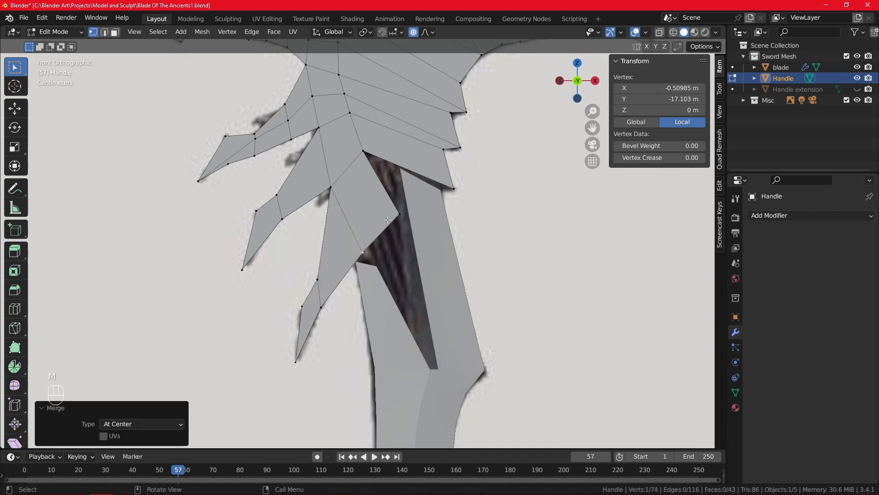
- Fill a triangular face between the extruded face and the guard's lower right corner, and check the coverage against the Handle extension
click(399, 214)
shift+click(454, 187)
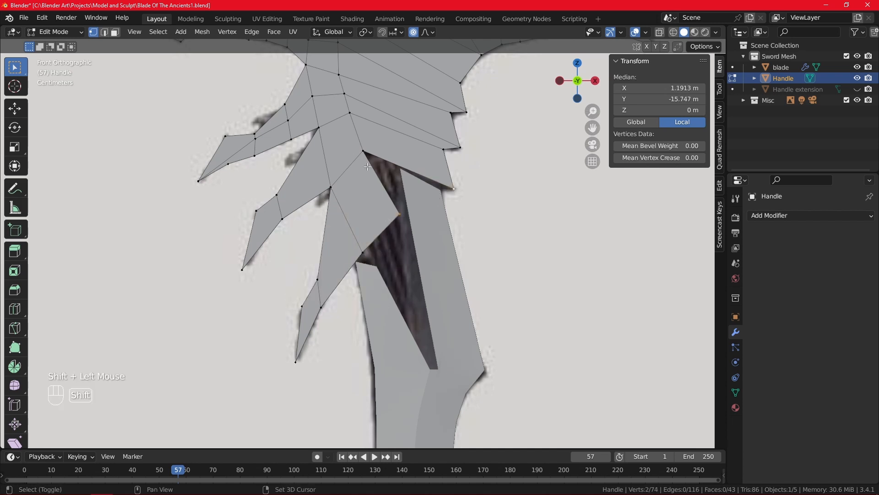
shift+click(364, 151)
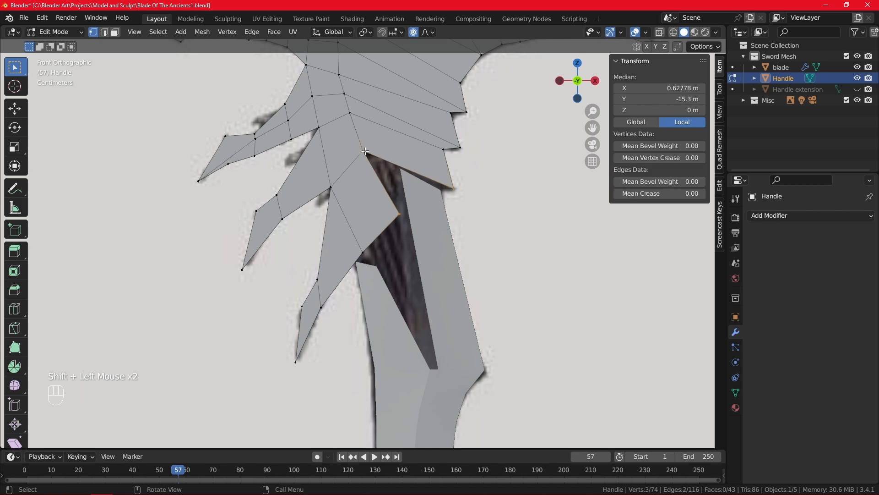
key(f)
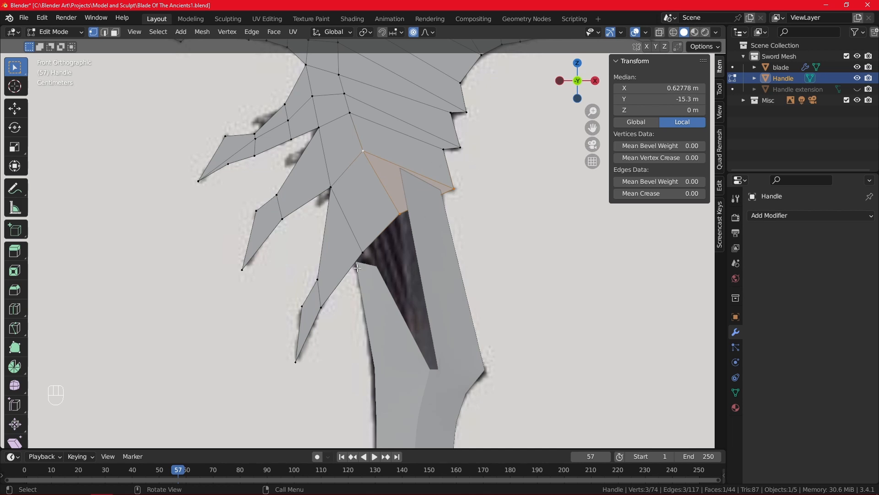
click(857, 89)
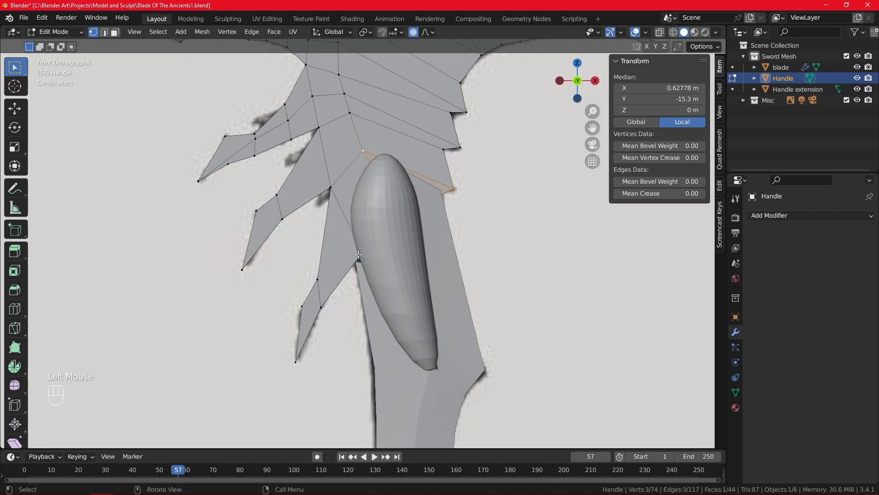
click(858, 90)
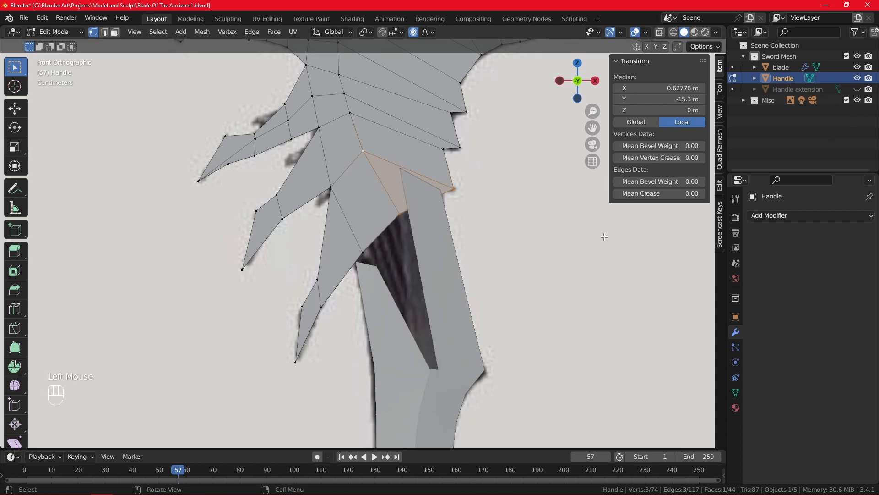
- Add a single loop cut across the guard's lowest claw near its base with a slide factor of about 0.147
click(362, 258)
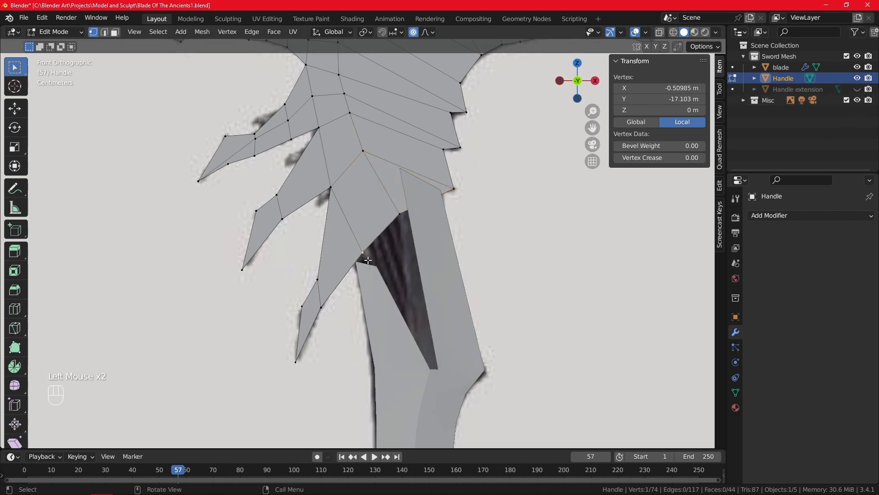
key(ctrl+r)
click(339, 254)
click(350, 243)
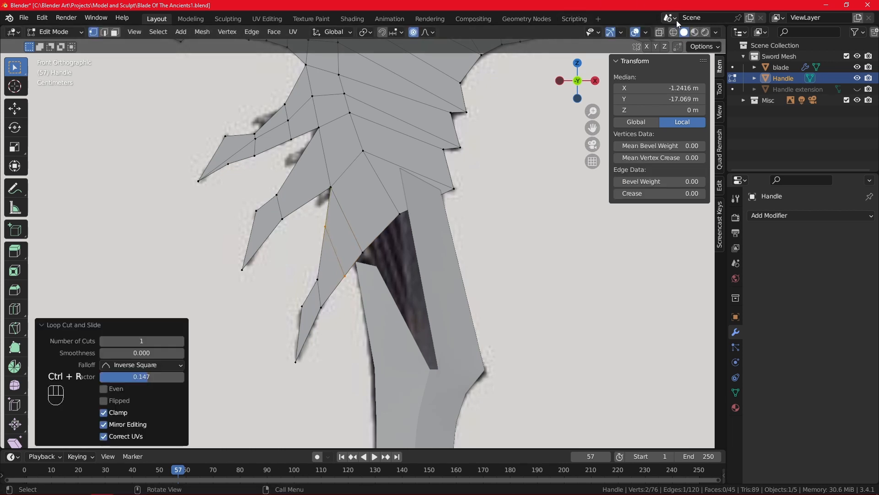
- Enable X-ray, turn off proportional editing, and move the new cut's outer vertex about 0.009 m in X and -0.018 m in Z
click(660, 33)
click(322, 230)
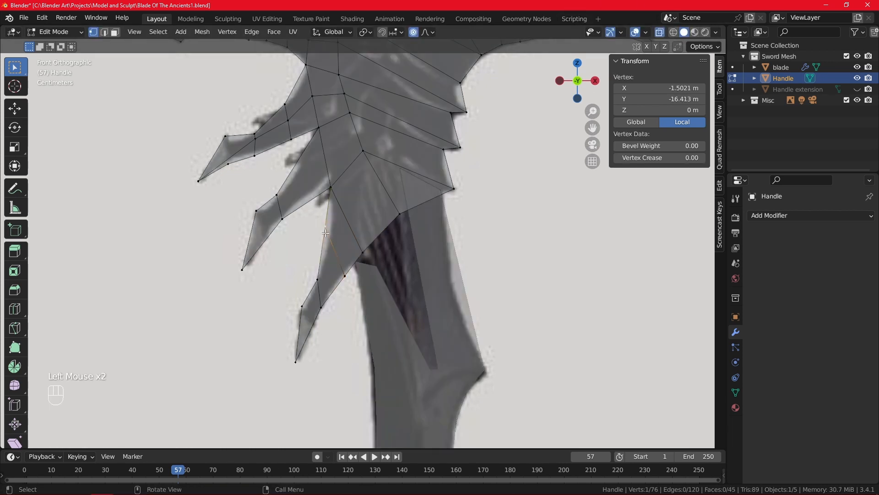
key(g)
right_click(330, 239)
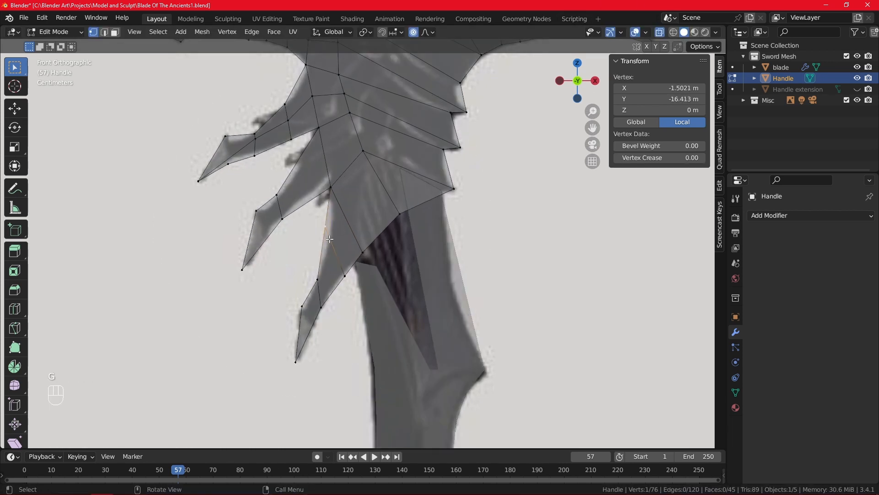
click(412, 33)
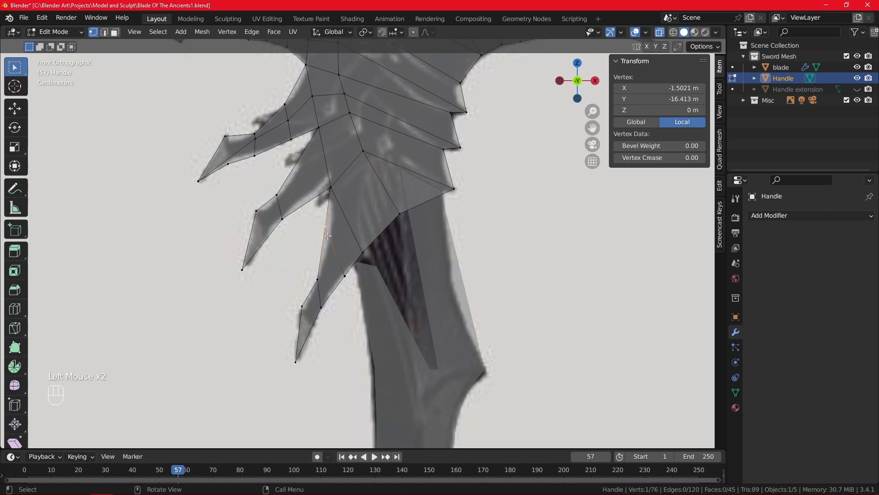
key(g)
click(331, 242)
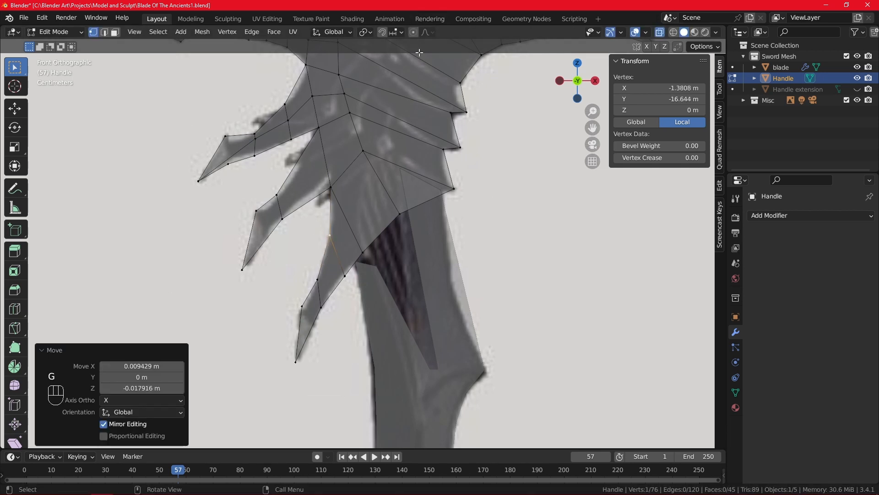
- Move the cut's inner vertex and the merged base vertex onto the reference outline with proportional editing off
key(o)
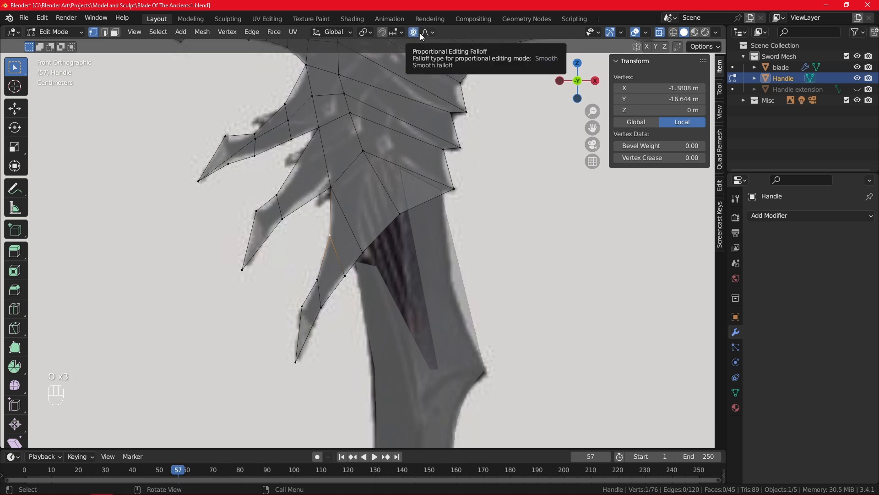
key(o)
key(g)
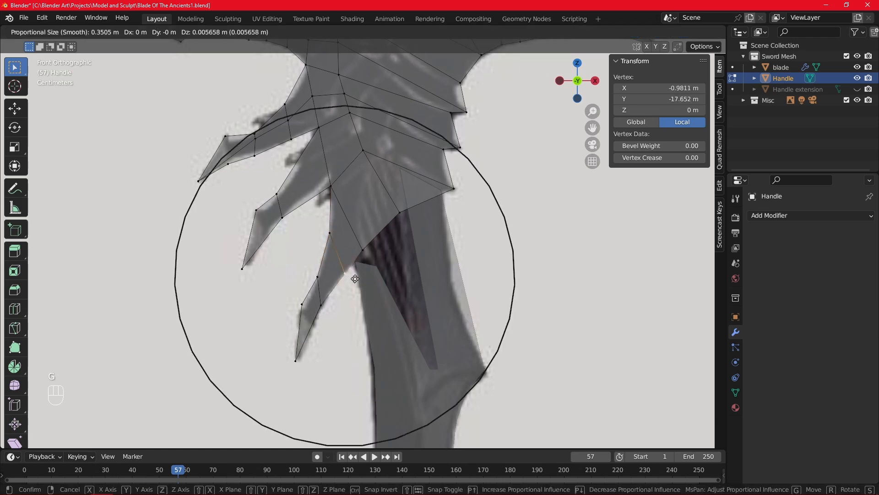
right_click(355, 278)
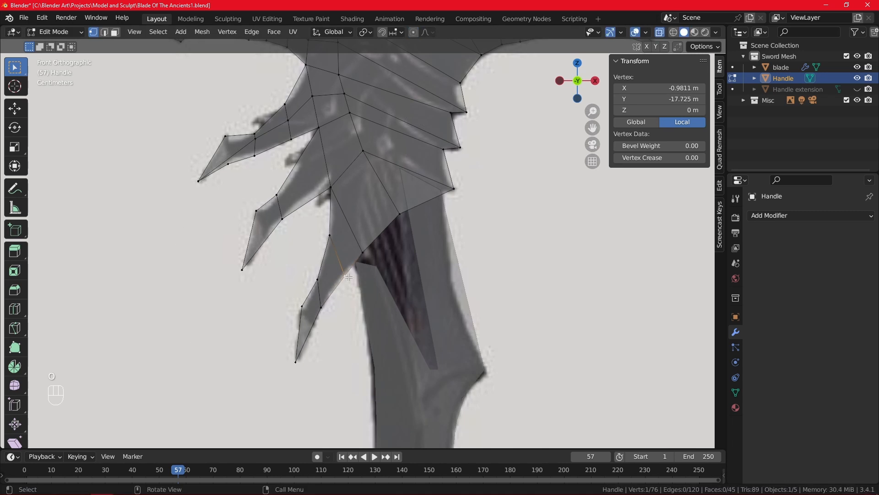
key(g)
click(349, 275)
click(362, 250)
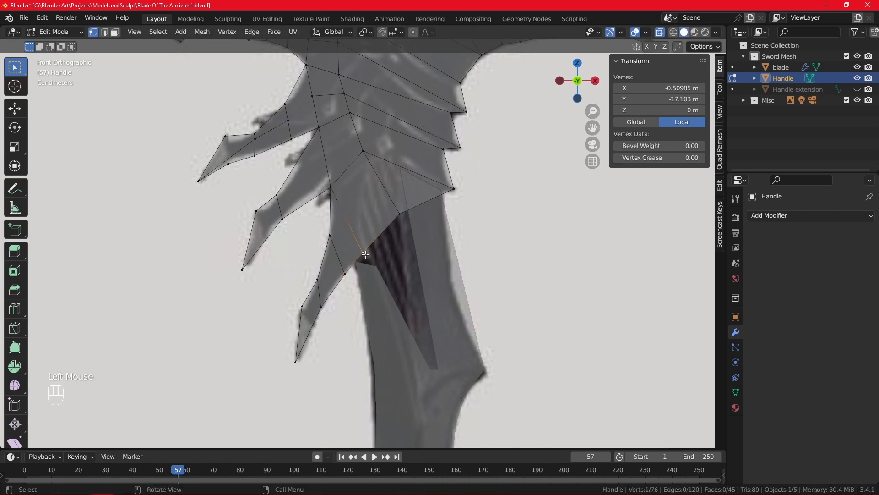
key(g)
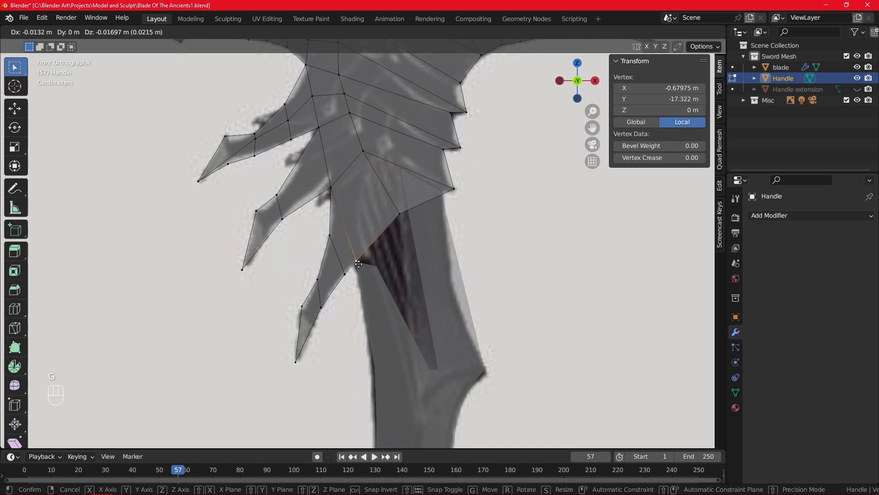
click(359, 264)
- Unhide the Handle extension and add one centered loop cut running down the middle of the guard's body
click(332, 187)
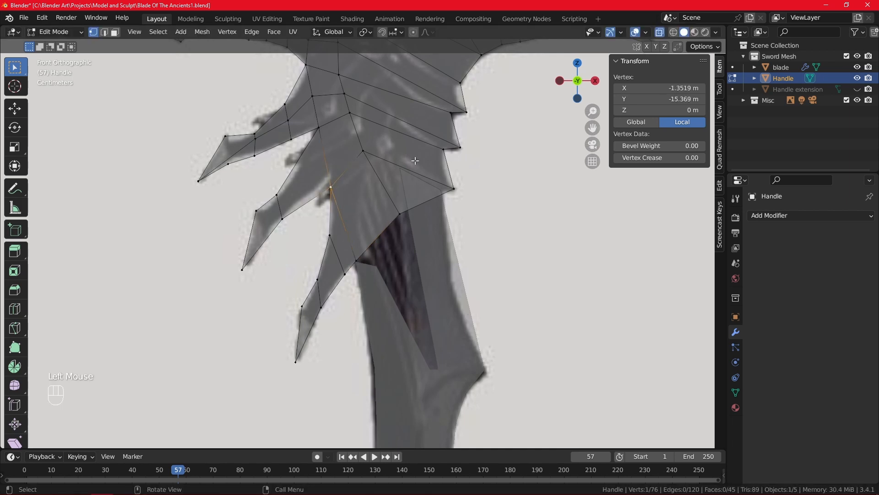
click(858, 89)
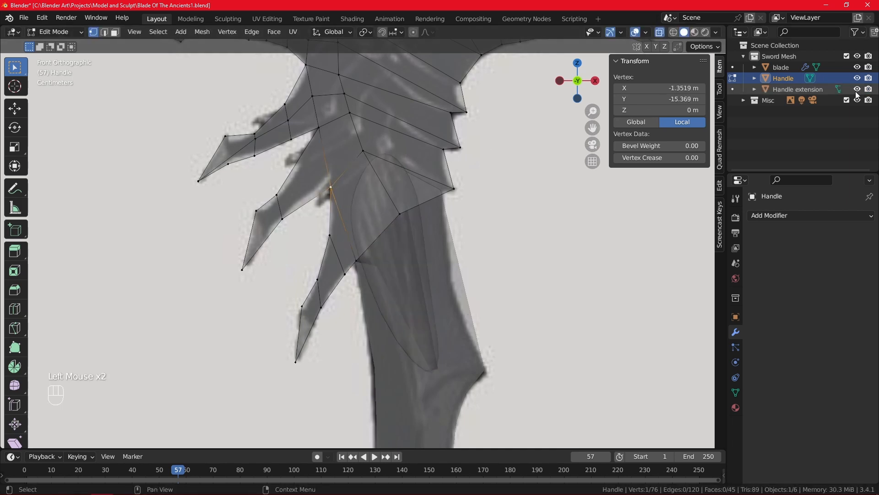
scroll(401, 232, down, 2)
scroll(402, 233, down, 1)
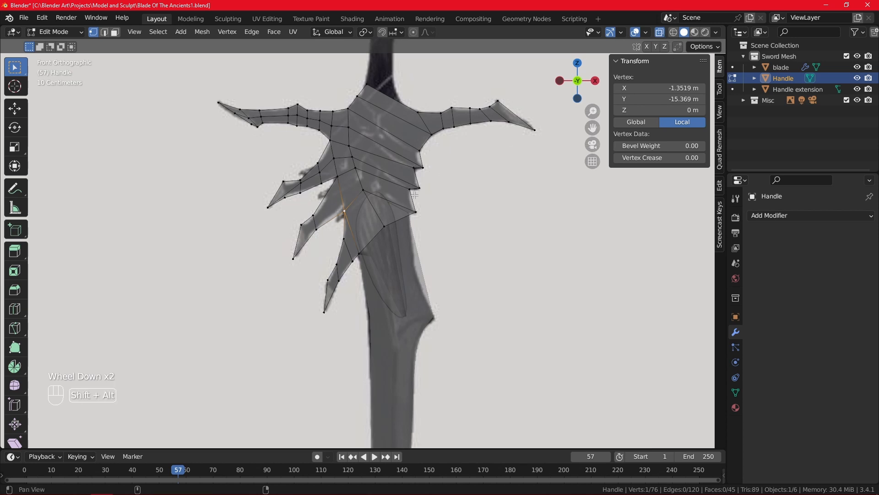
shift+middle_drag(421, 156, 408, 250)
scroll(382, 170, up, 1)
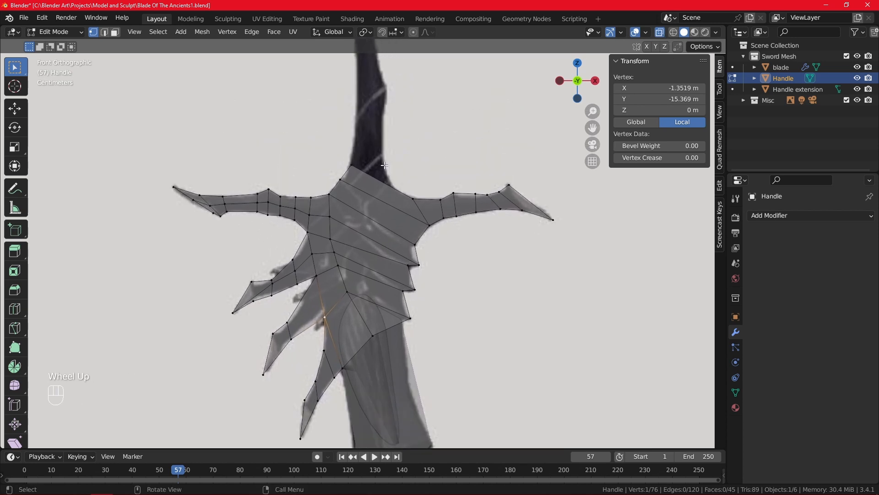
key(ctrl+r)
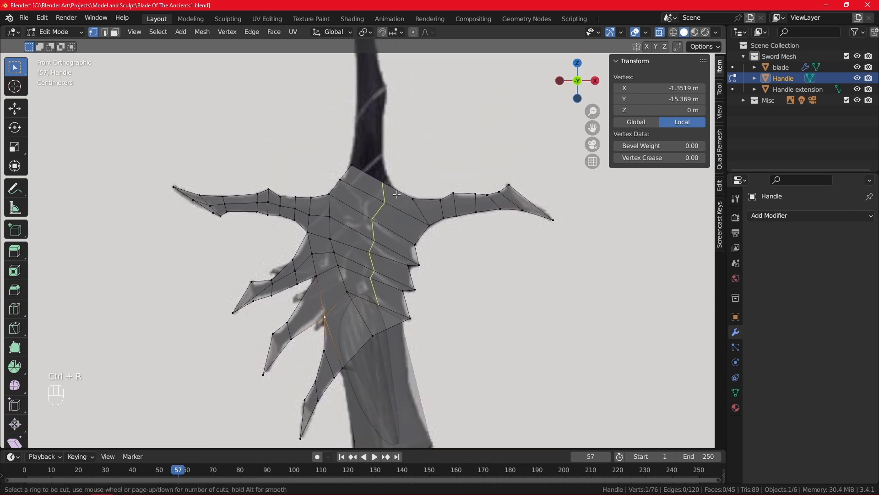
click(408, 194)
right_click(454, 150)
- Return the guard to Object Mode and turn off X-ray
scroll(450, 232, down, 3)
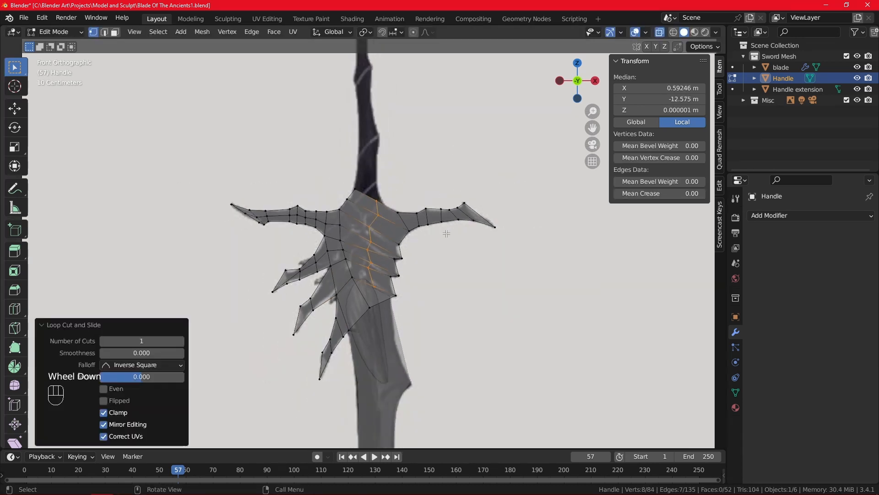
scroll(447, 243, up, 2)
scroll(448, 243, down, 2)
key(Tab)
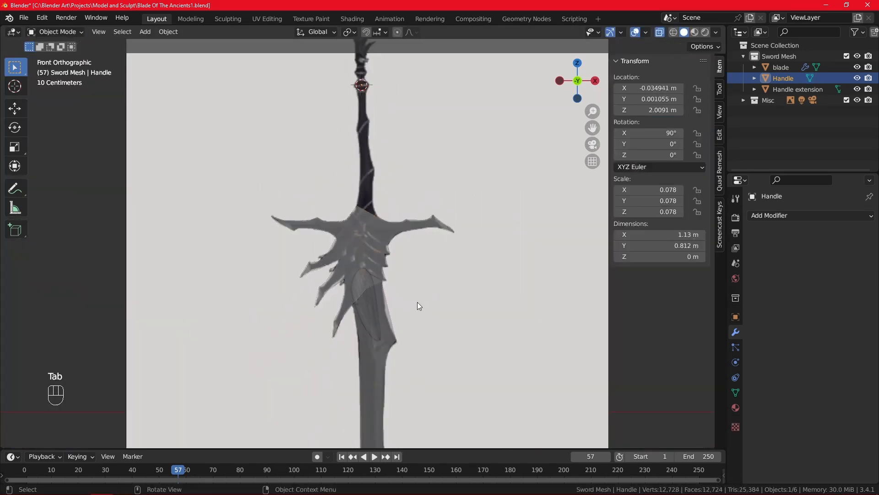
click(660, 33)
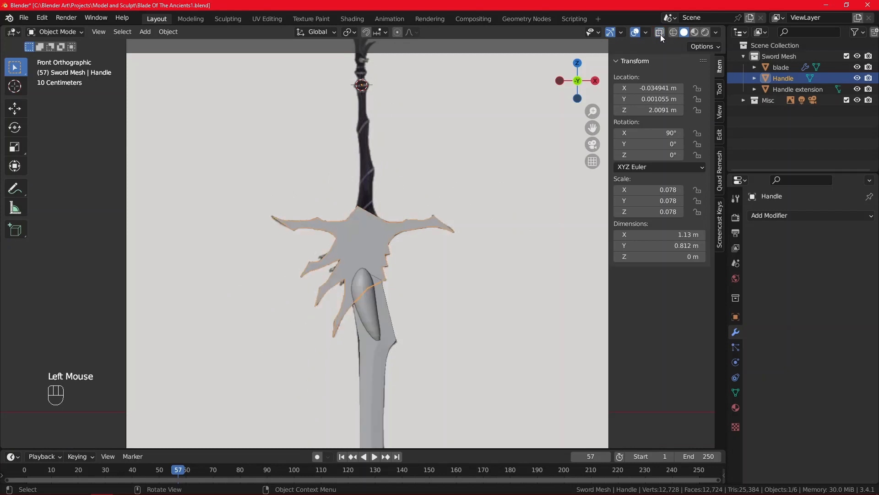
- Examine the flat guard from the side and front, along with the reference's grip and pommel above it
scroll(499, 202, down, 2)
middle_drag(500, 202, 544, 312)
scroll(450, 233, up, 4)
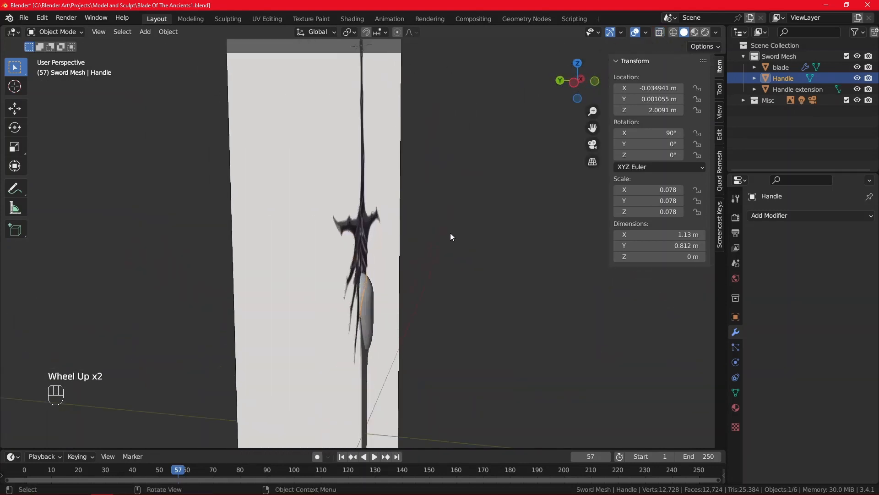
scroll(446, 227, down, 4)
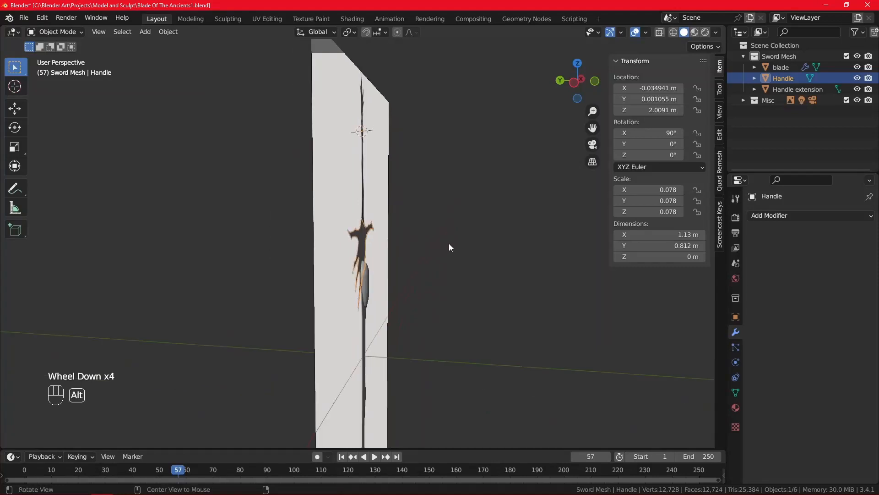
alt+middle_drag(449, 247, 344, 239)
scroll(367, 197, up, 2)
scroll(370, 188, down, 2)
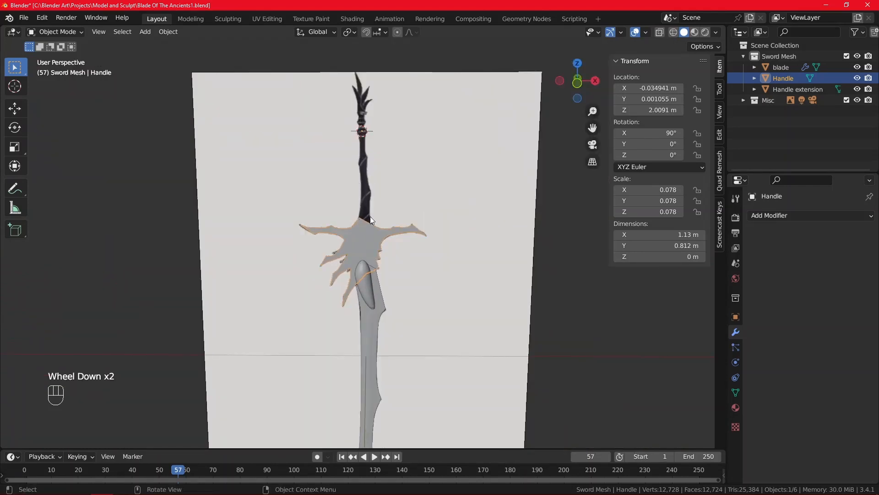
scroll(369, 103, up, 1)
shift+middle_drag(372, 94, 395, 230)
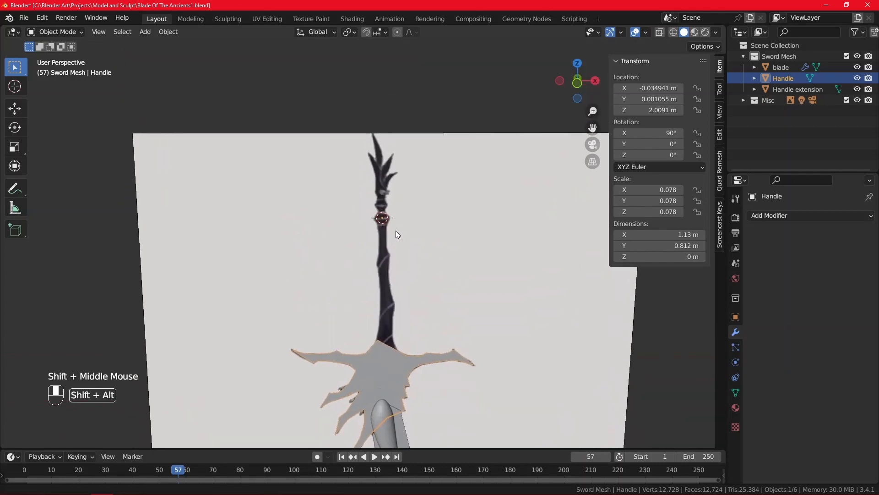
scroll(406, 185, up, 2)
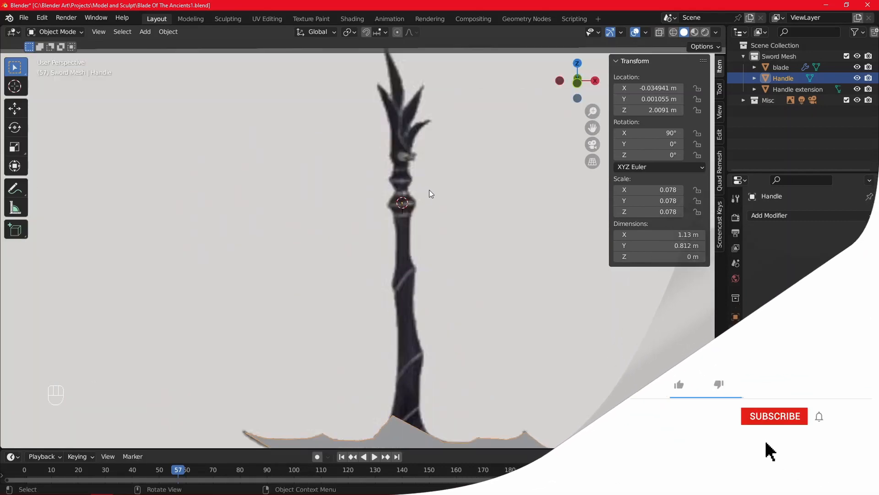
scroll(429, 192, down, 4)
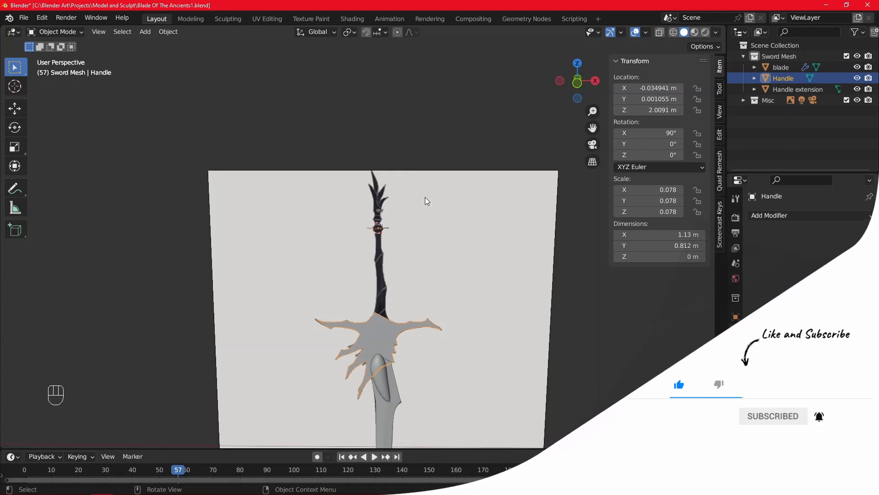
scroll(425, 197, up, 2)
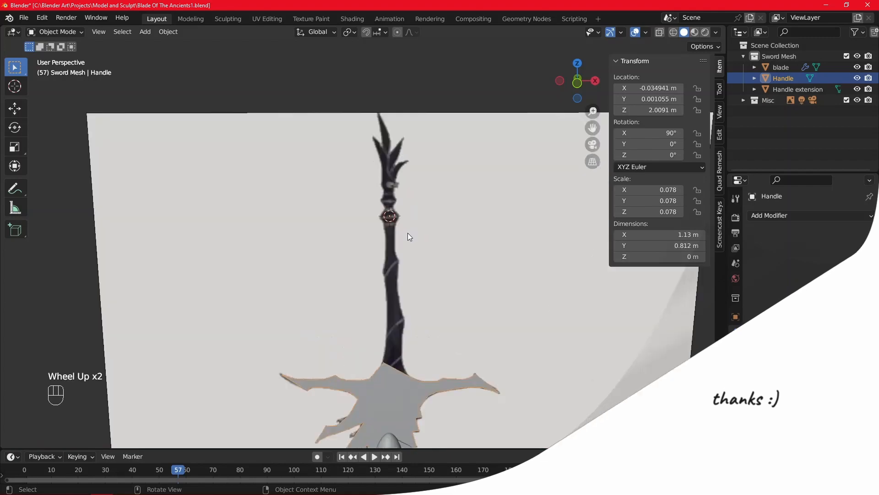